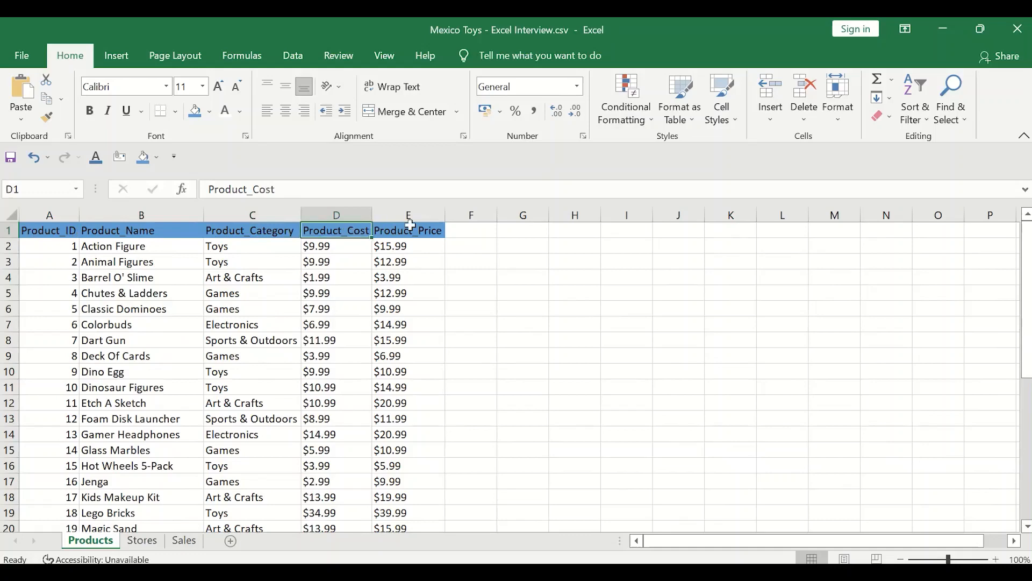
- Review the columns of the Stores sheet one by one, from Store_ID through Store_Open_Date
{"action": "left_click", "coordinate": [411, 226]}
{"action": "left_click", "coordinate": [153, 542]}
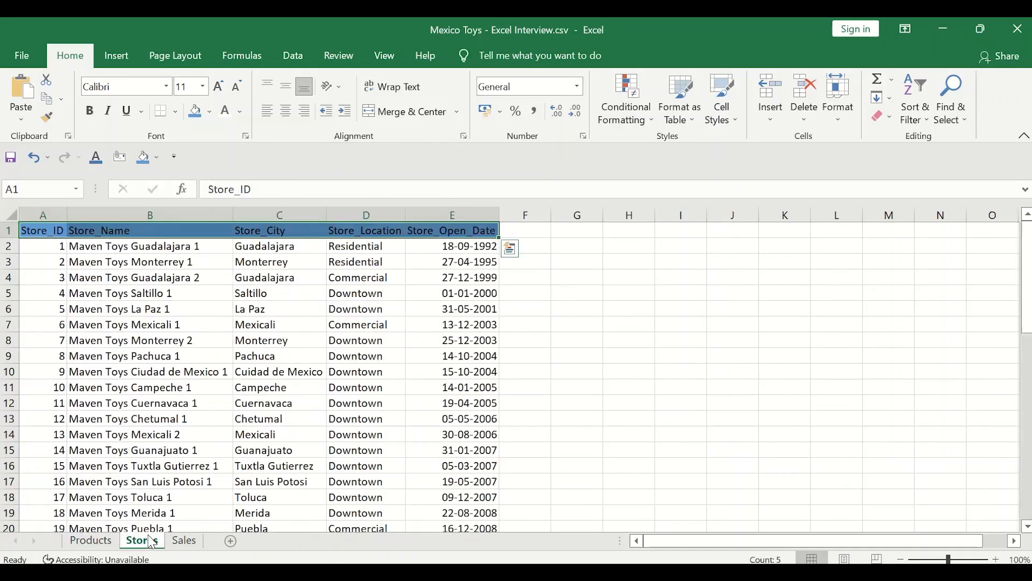
{"action": "left_click", "coordinate": [44, 214]}
{"action": "left_click", "coordinate": [110, 214]}
{"action": "left_click", "coordinate": [277, 214]}
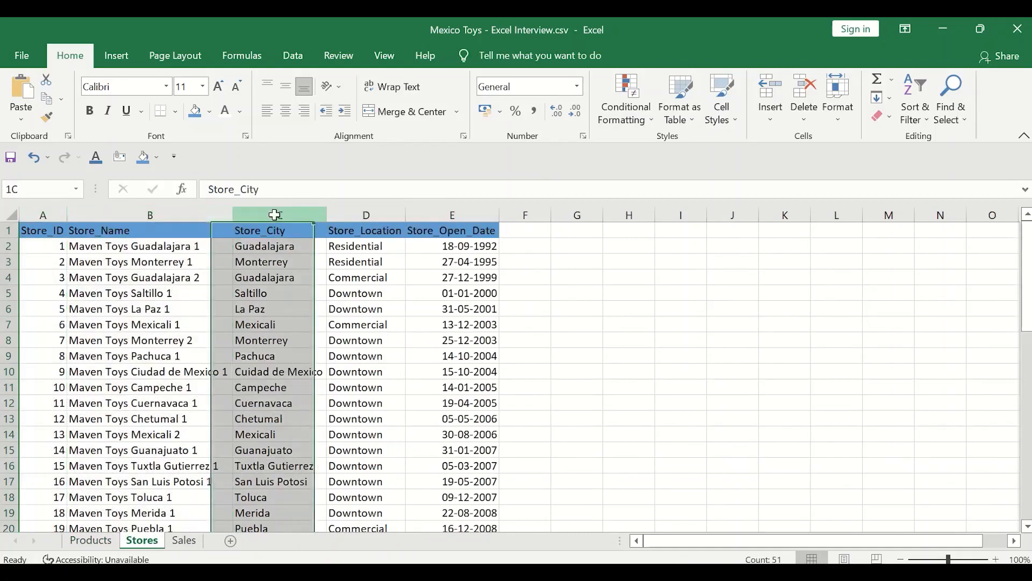
{"action": "left_click", "coordinate": [369, 215]}
{"action": "left_click", "coordinate": [454, 210]}
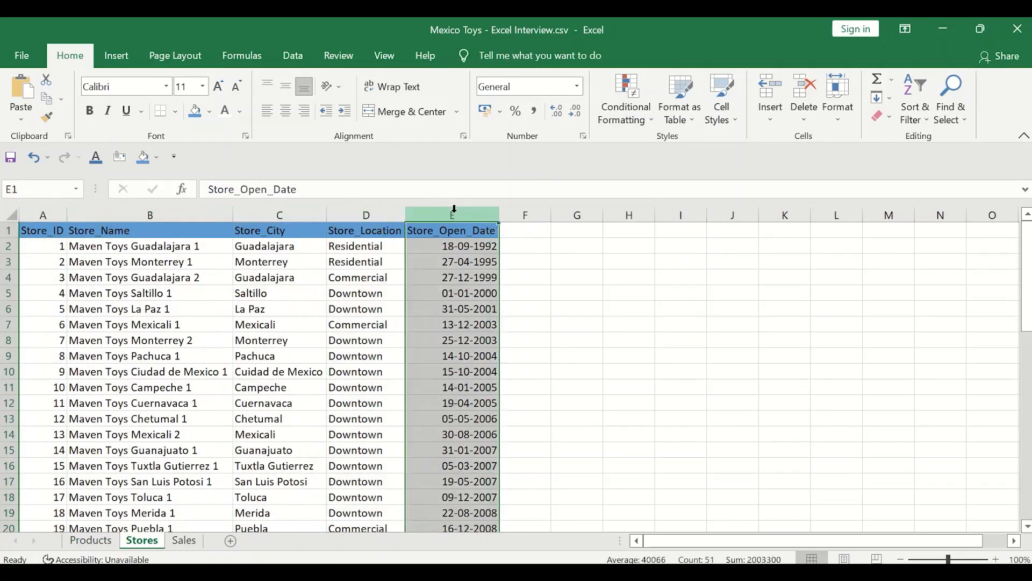
- Review the columns of the Sales sheet, covering Date, Store_ID, Product_ID and Units
{"action": "left_click", "coordinate": [186, 540]}
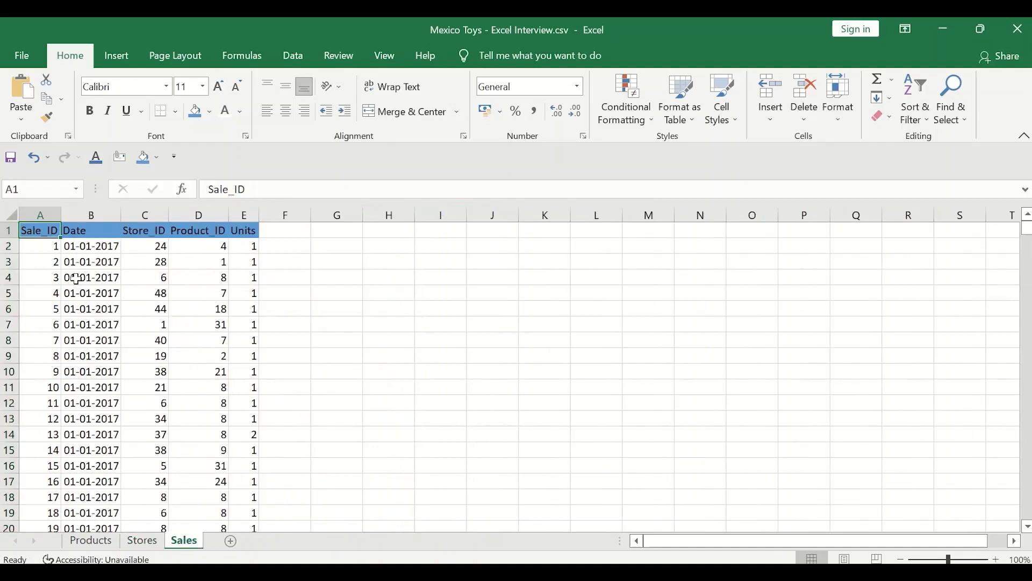
{"action": "left_click", "coordinate": [12, 216]}
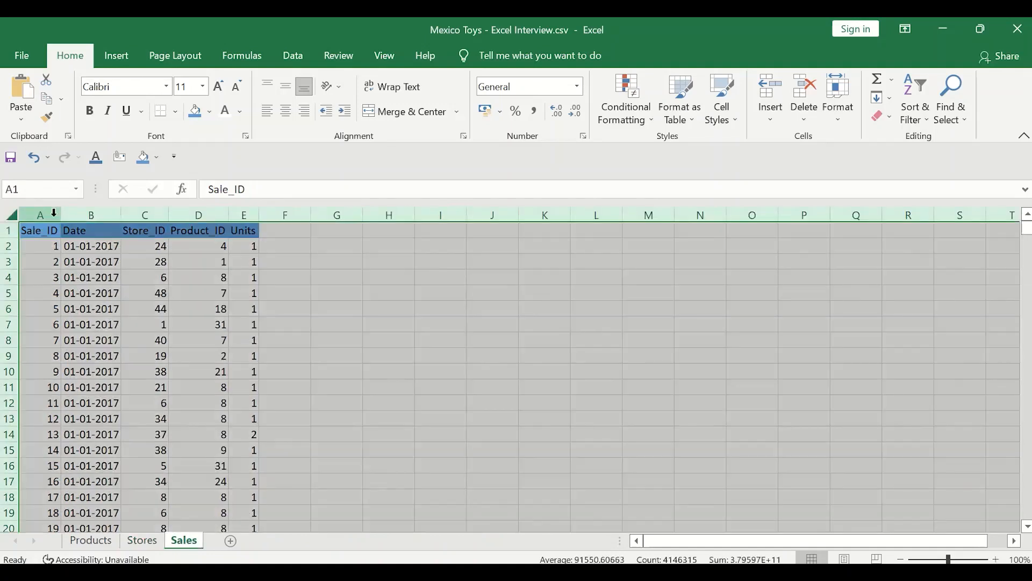
{"action": "left_click", "coordinate": [110, 215]}
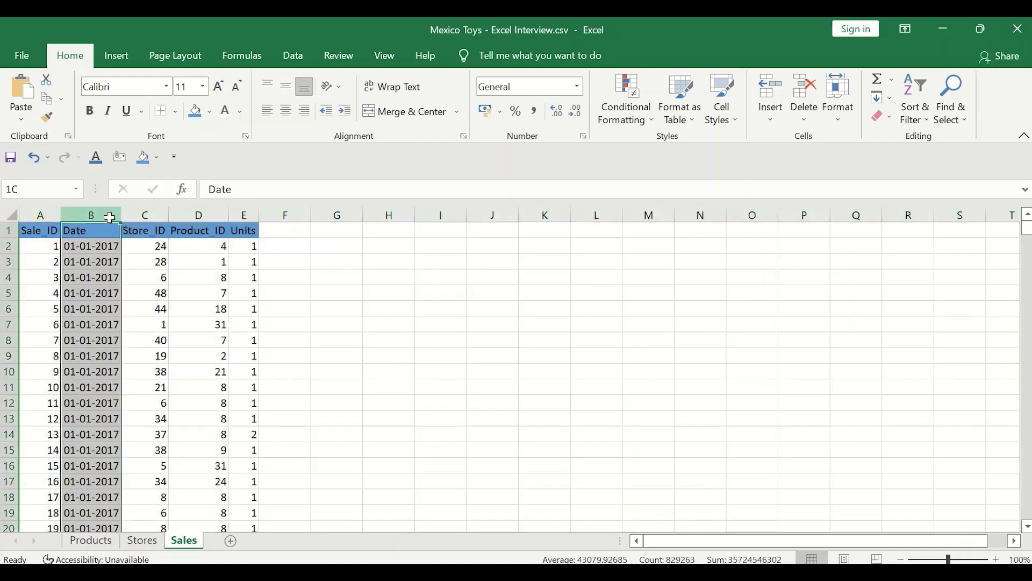
{"action": "left_click", "coordinate": [108, 245]}
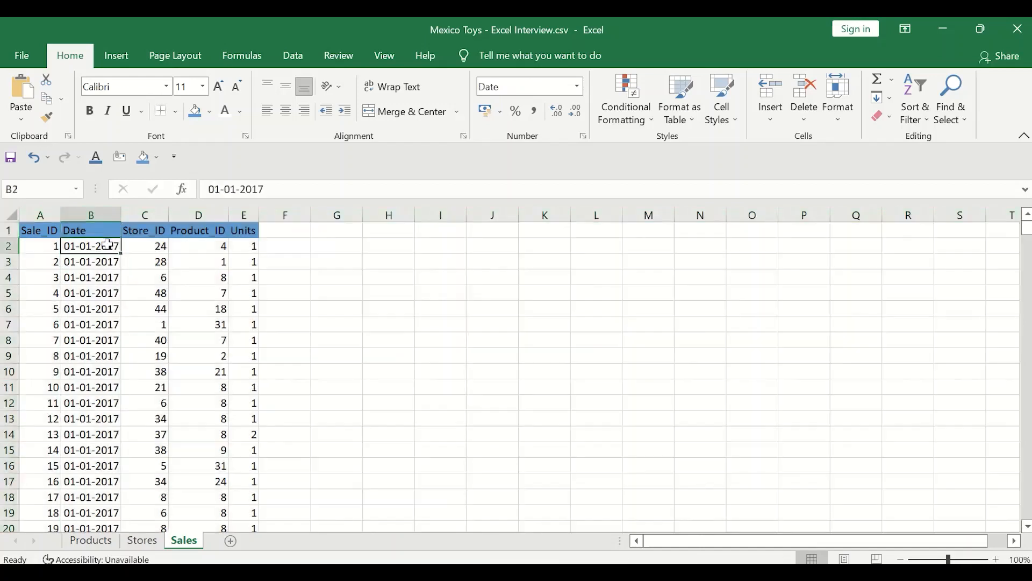
{"action": "left_click", "coordinate": [97, 215]}
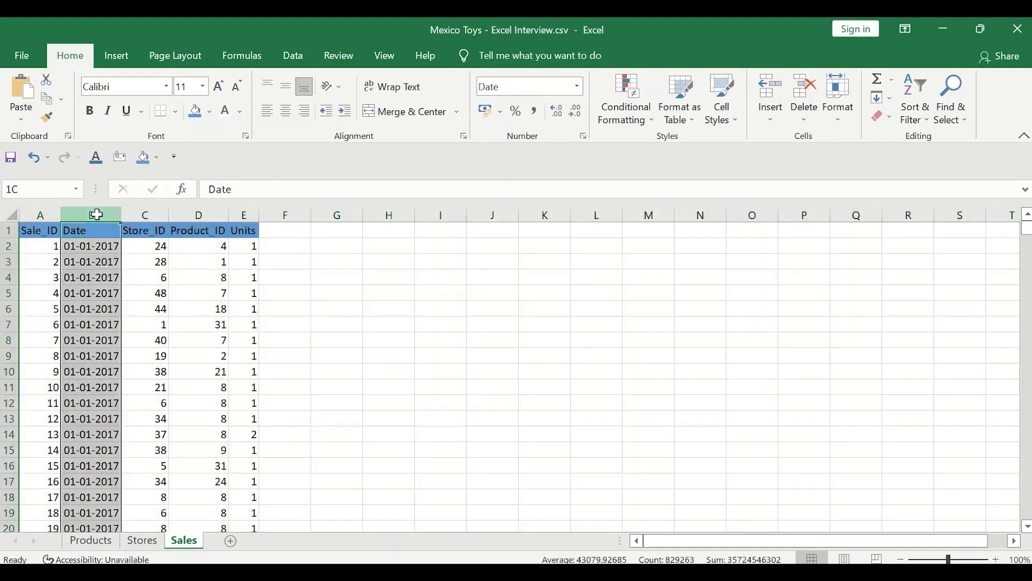
{"action": "left_click", "coordinate": [152, 213]}
{"action": "left_click", "coordinate": [194, 211]}
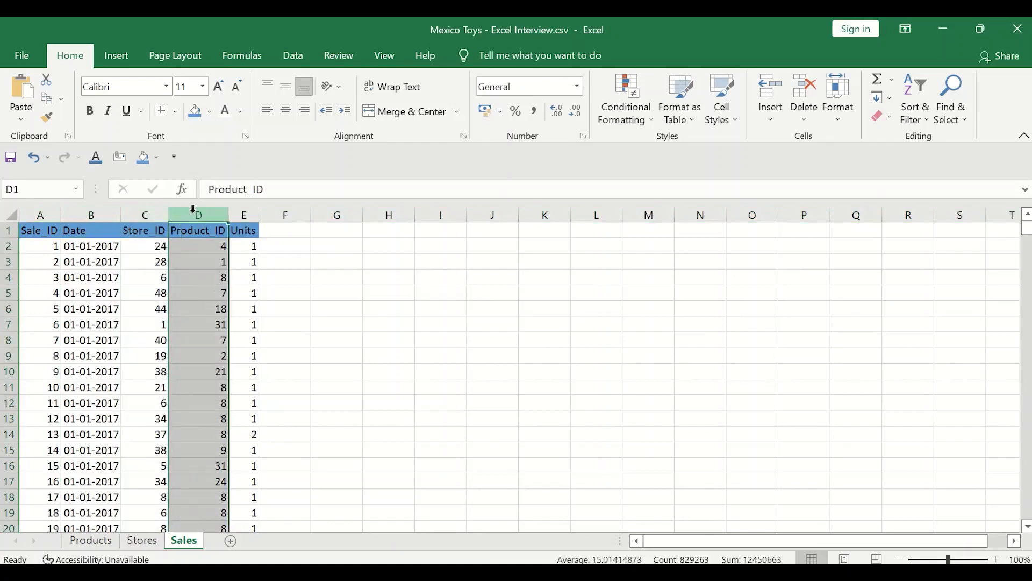
{"action": "left_click", "coordinate": [244, 211]}
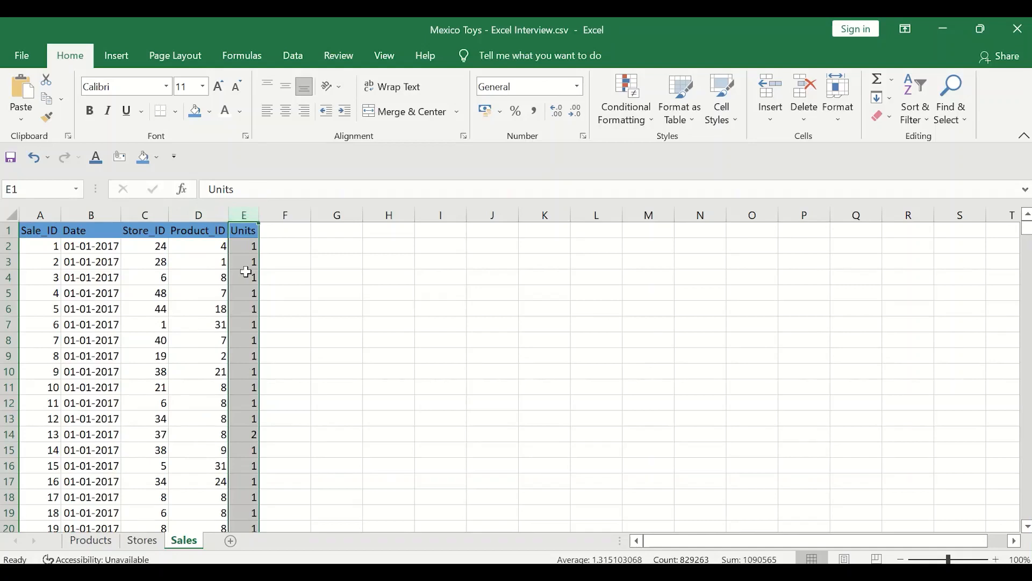
- Examine the Store_ID and Product_ID columns on the Sales sheet, along with the first sale record
{"action": "left_click", "coordinate": [146, 214]}
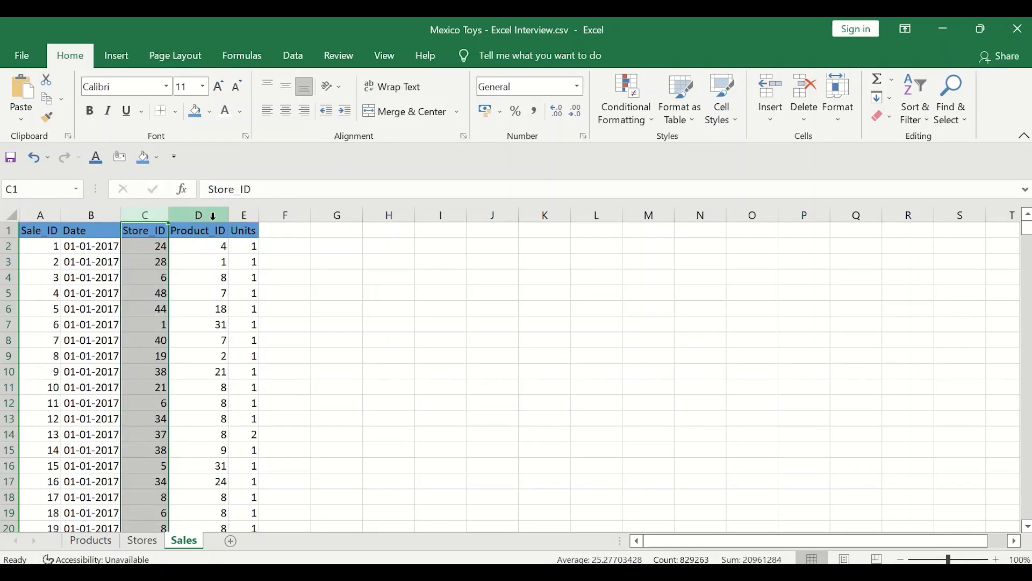
{"action": "left_click", "coordinate": [213, 215]}
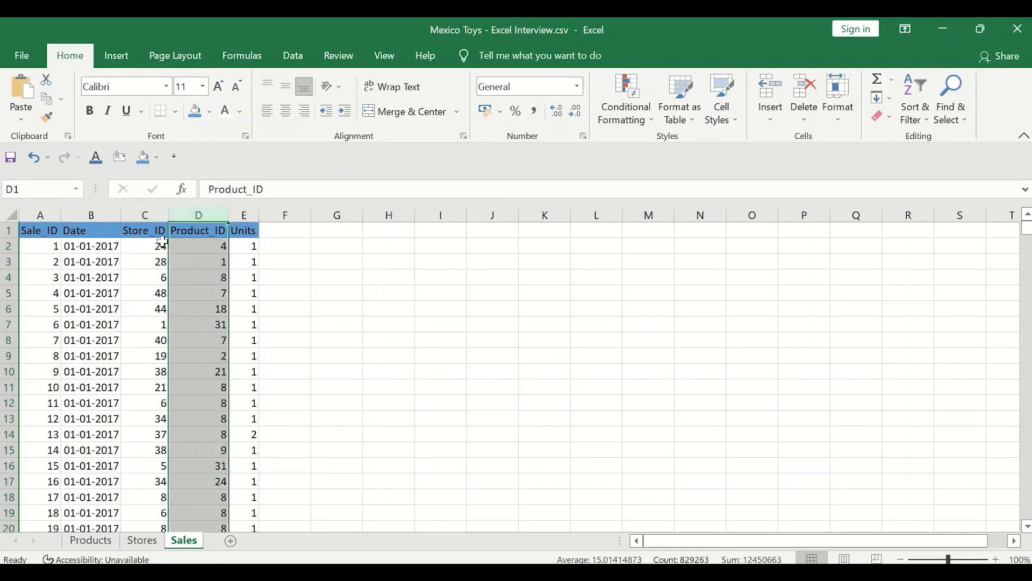
{"action": "left_click", "coordinate": [7, 245]}
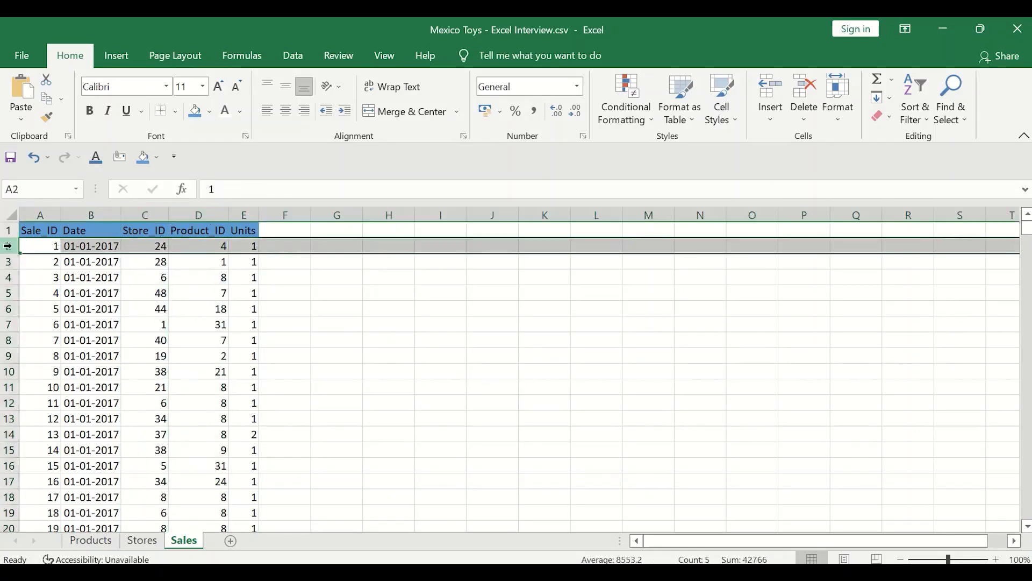
{"action": "left_click", "coordinate": [42, 230]}
{"action": "left_click", "coordinate": [141, 243]}
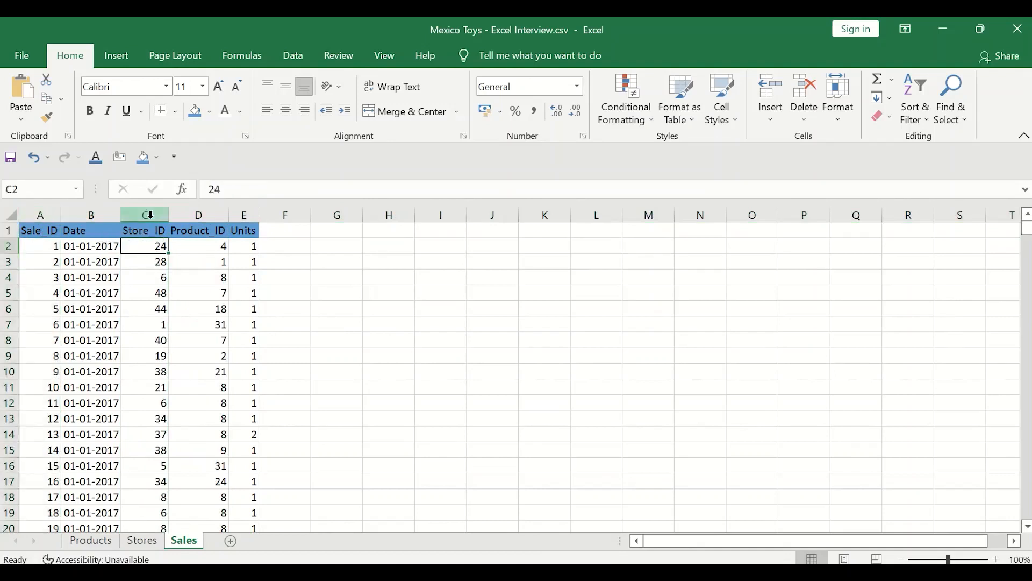
{"action": "left_click", "coordinate": [148, 215]}
{"action": "left_click", "coordinate": [195, 212]}
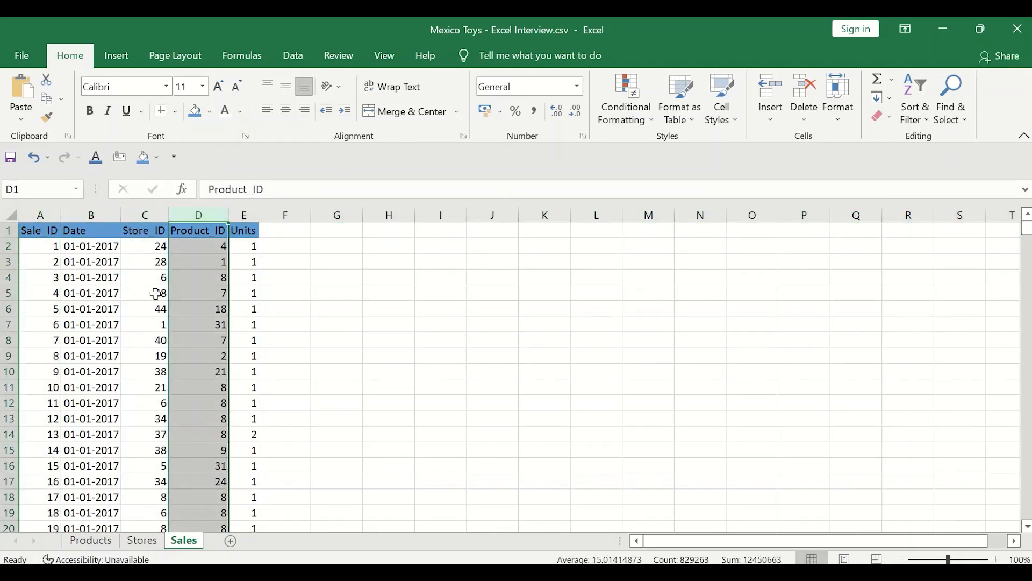
{"action": "left_click", "coordinate": [143, 215]}
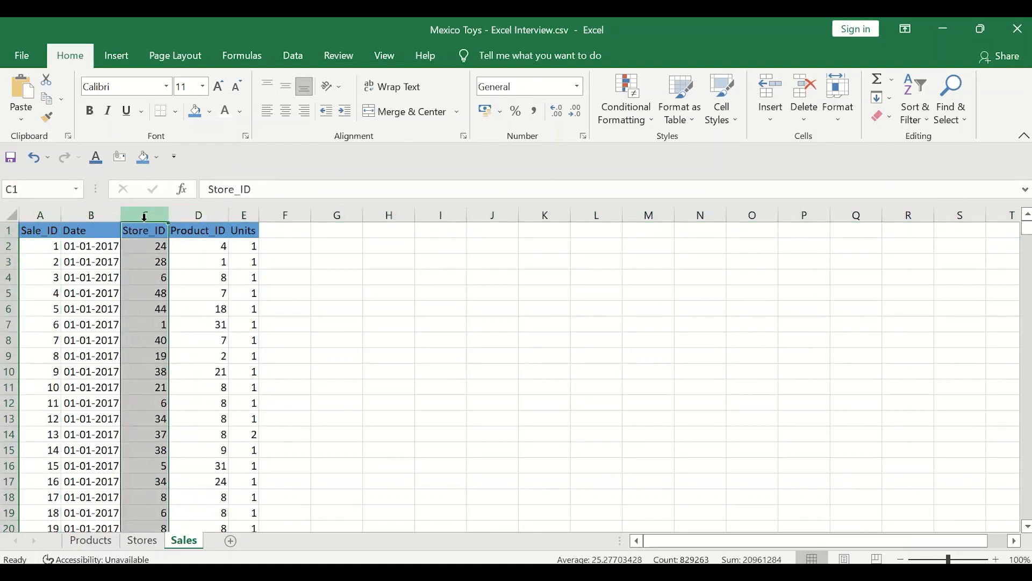
- Check the Store_ID, Store_Name, Store_City and Store_Location columns on the Stores sheet
{"action": "left_click", "coordinate": [150, 540]}
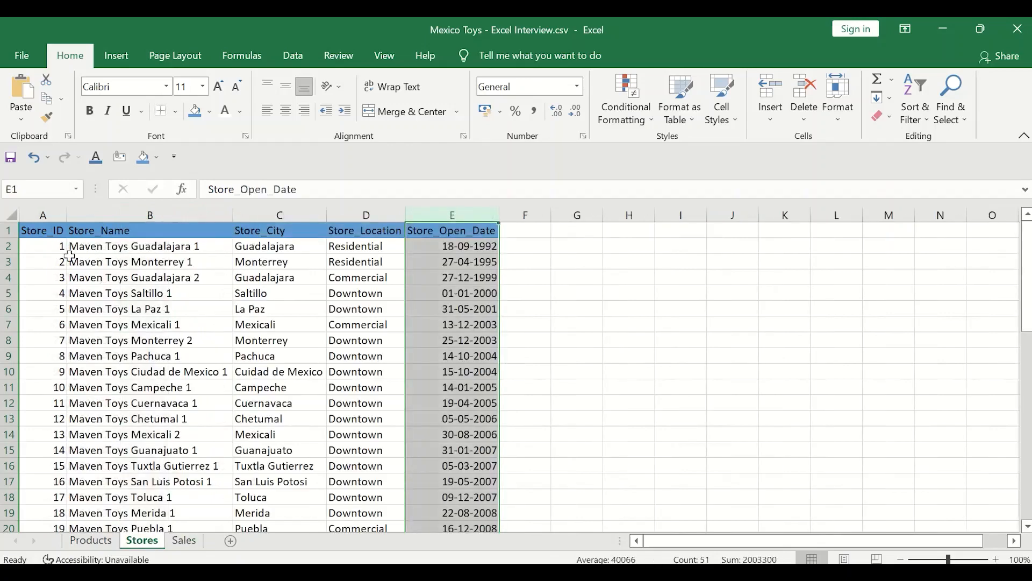
{"action": "left_click", "coordinate": [42, 214]}
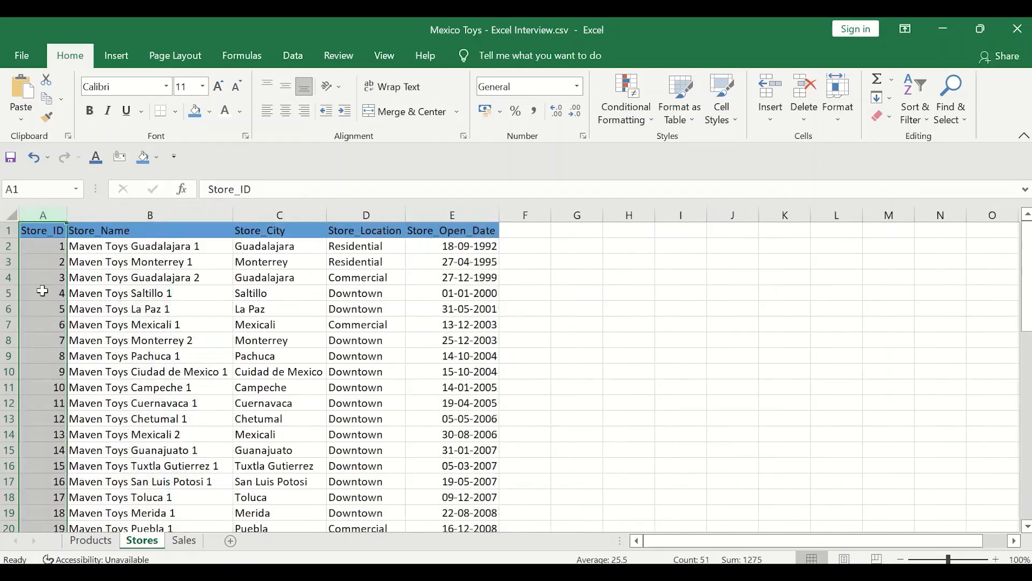
{"action": "left_click", "coordinate": [97, 210]}
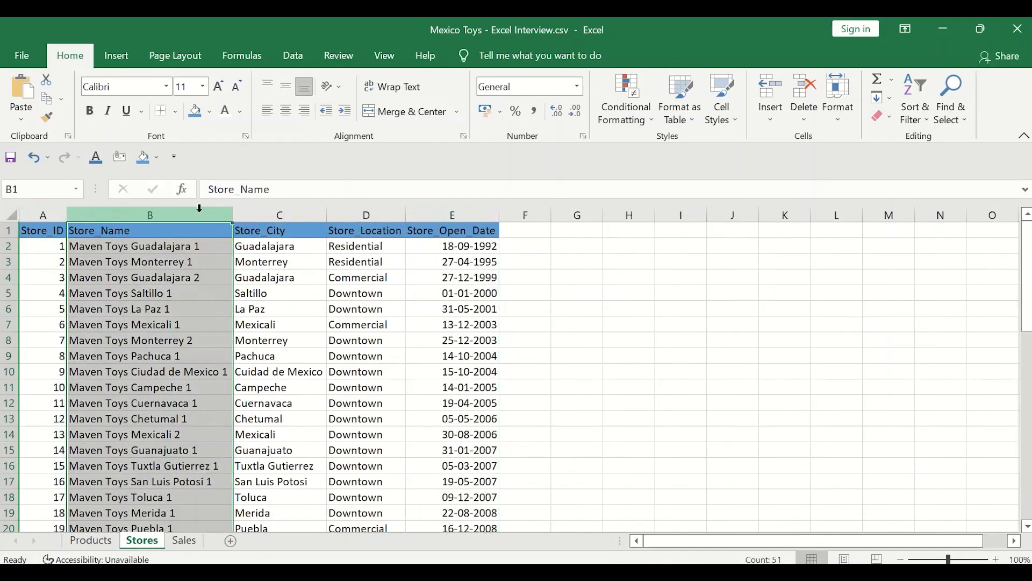
{"action": "left_click", "coordinate": [279, 211]}
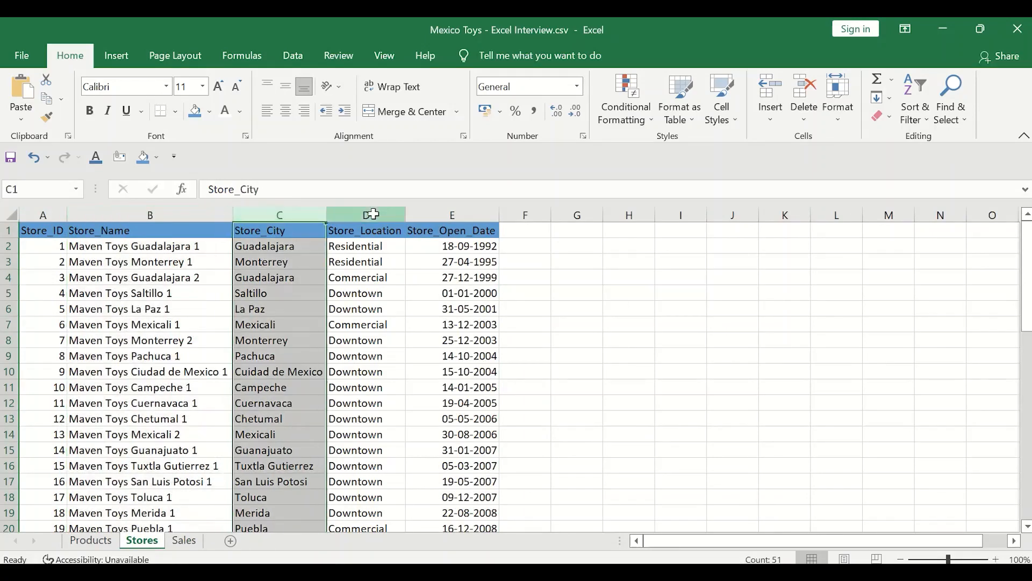
{"action": "left_click", "coordinate": [368, 213]}
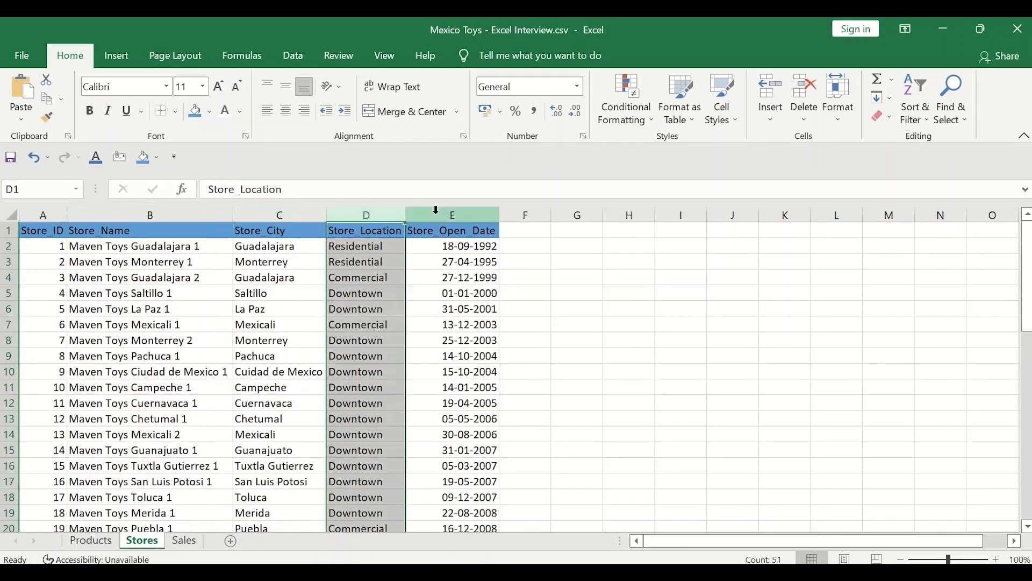
- Add the headers Store Name in F1 and Store Location in G1 of the Sales sheet
{"action": "left_click", "coordinate": [185, 540]}
{"action": "left_click", "coordinate": [149, 277]}
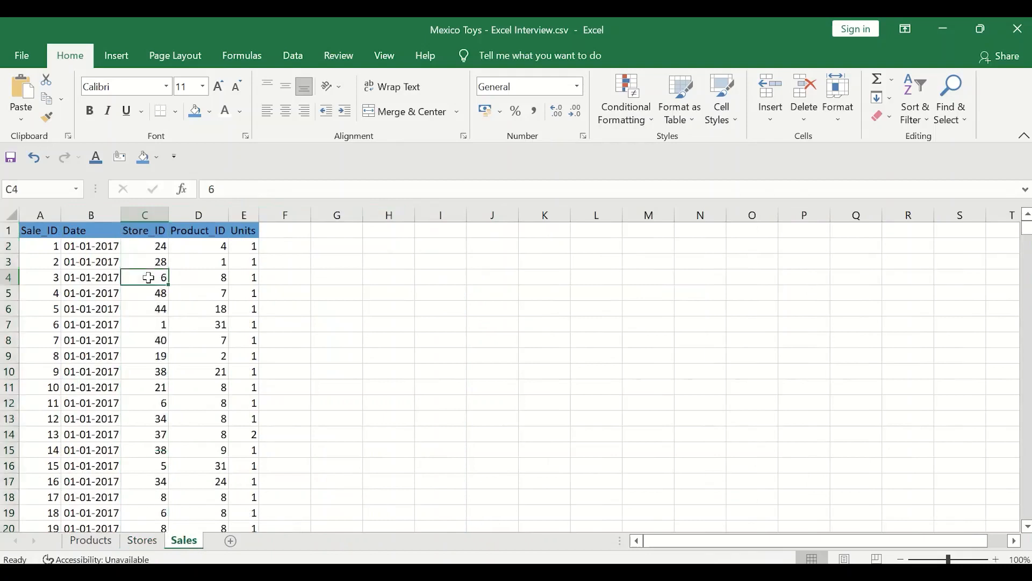
{"action": "key", "text": "Up"}
{"action": "key", "text": "Up"}
{"action": "key", "text": "Up"}
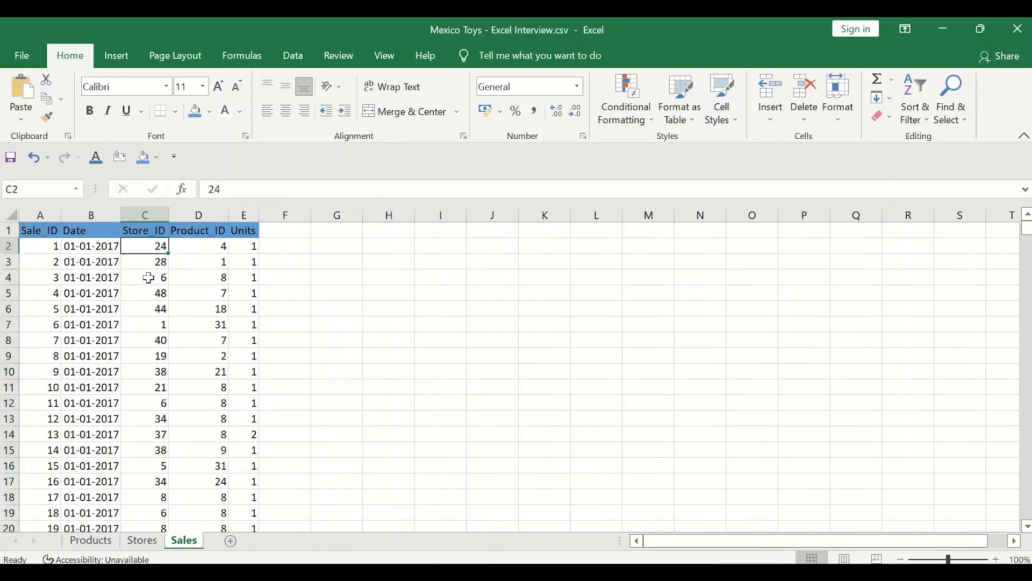
{"action": "key", "text": "Right"}
{"action": "key", "text": "Right"}
{"action": "key", "text": "Right"}
{"action": "type", "text": "Stor"}
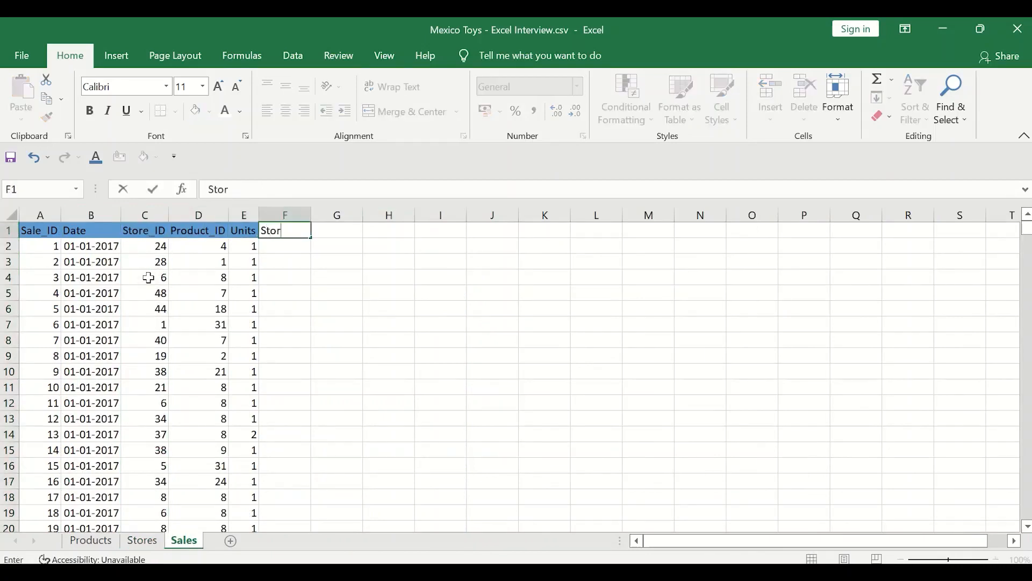
{"action": "type", "text": "e Name"}
{"action": "key", "text": "Tab"}
{"action": "type", "text": "St"}
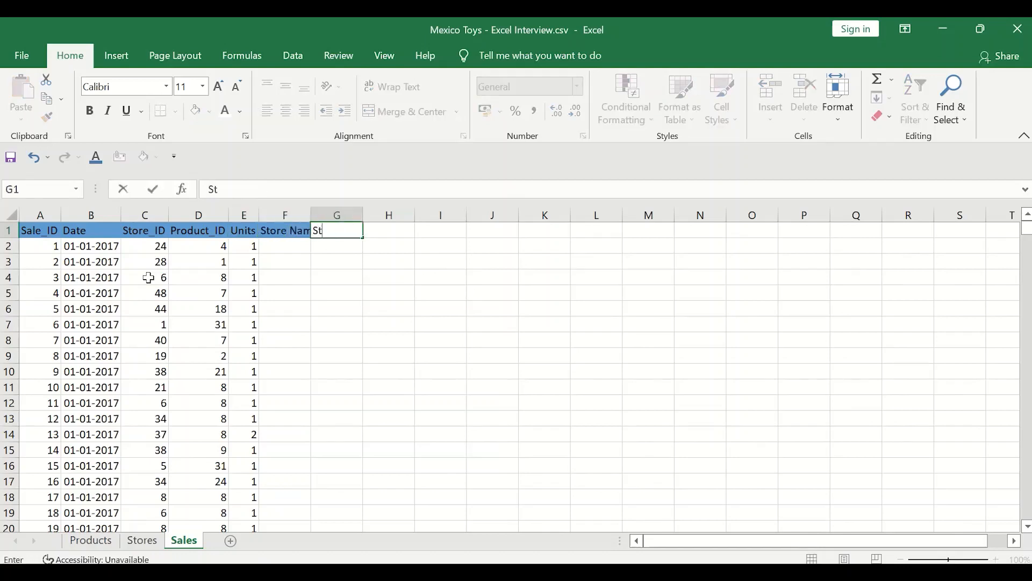
{"action": "type", "text": "ore Location"}
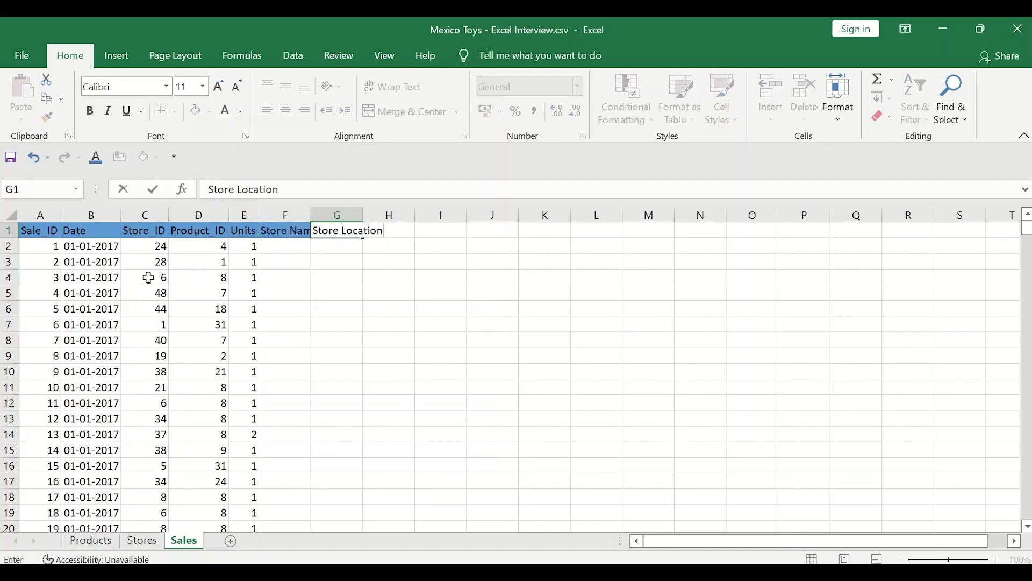
{"action": "key", "text": "Return"}
- Auto-fit the width of the Store Name column to its header on the Sales sheet
{"action": "left_click", "coordinate": [301, 214]}
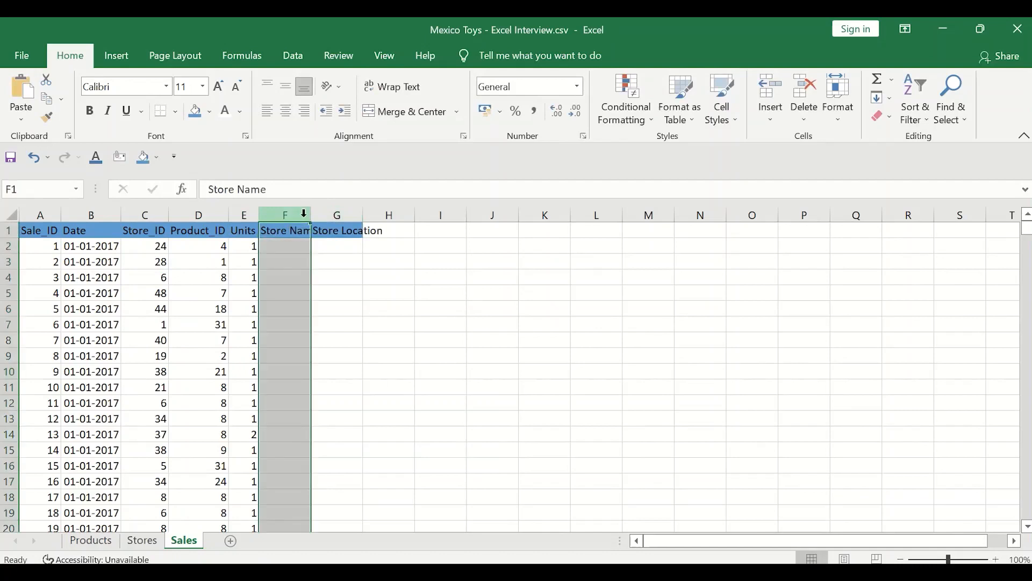
{"action": "double_click", "coordinate": [305, 217]}
{"action": "left_click", "coordinate": [301, 245]}
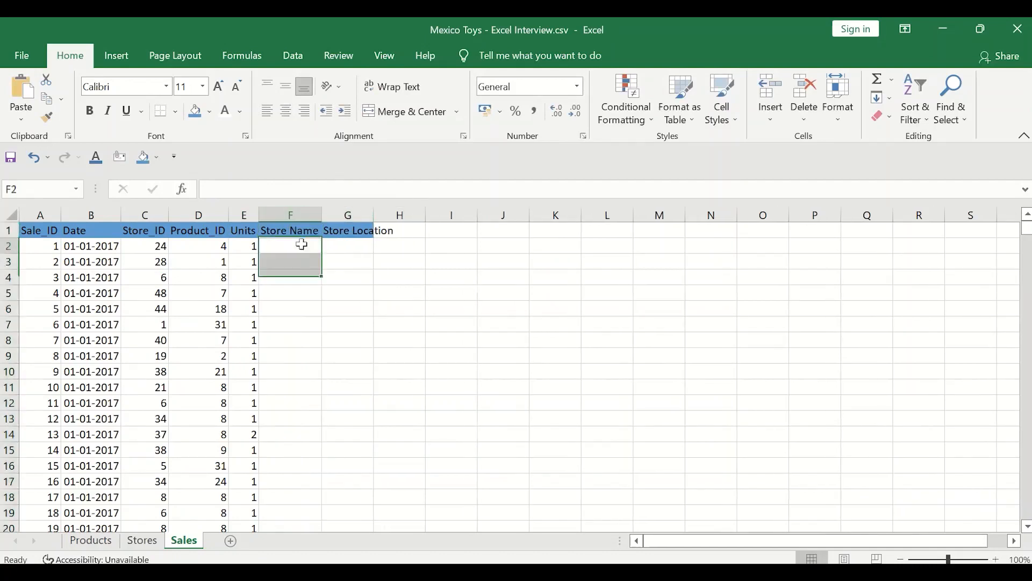
- Look up the first sale's Store_ID 24 on the Stores sheet and examine its name, city and location
{"action": "left_click", "coordinate": [166, 249]}
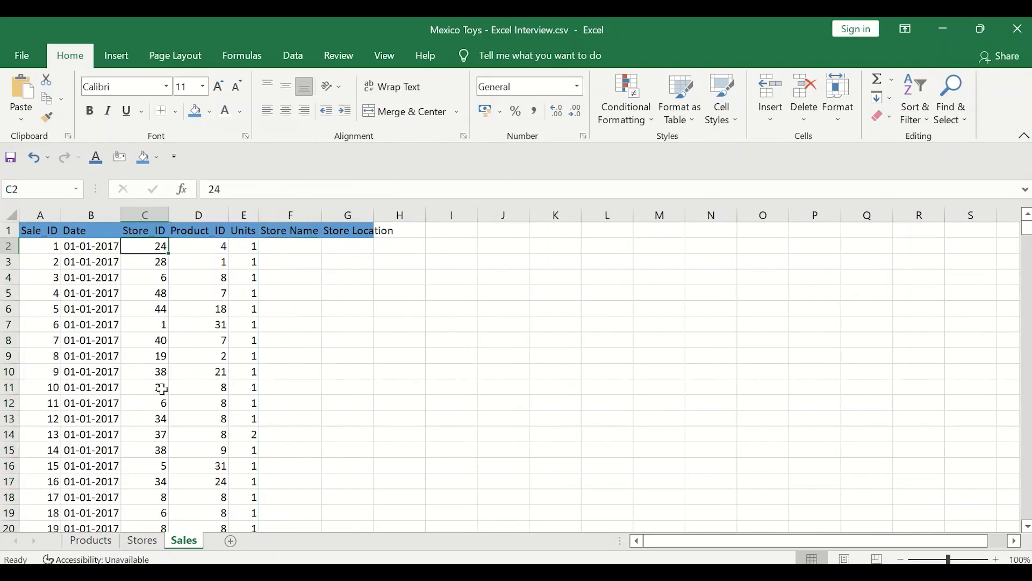
{"action": "left_click", "coordinate": [142, 540]}
{"action": "left_click", "coordinate": [284, 388]}
{"action": "scroll", "coordinate": [283, 395], "scroll_direction": "down", "scroll_amount": 4}
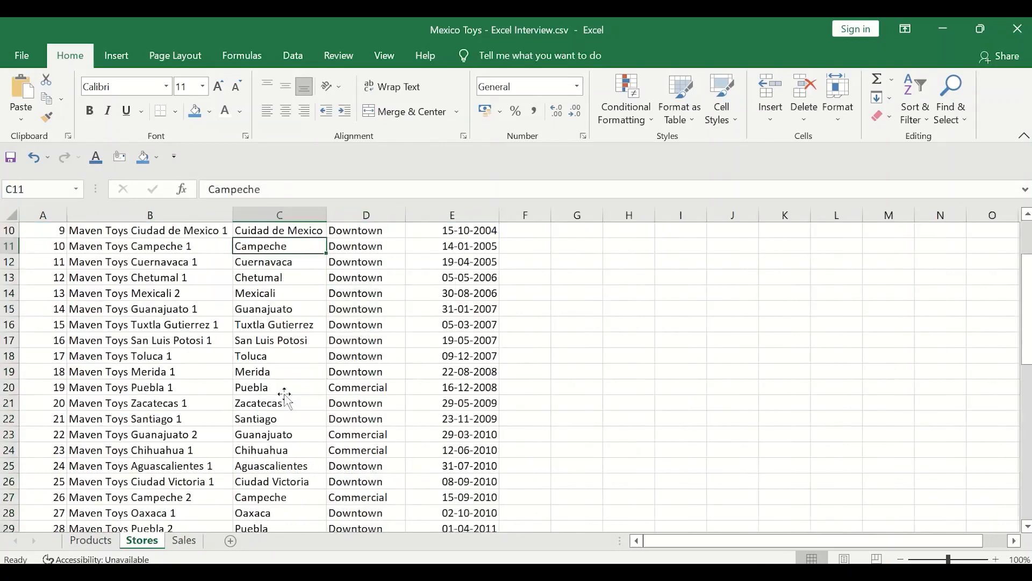
{"action": "left_click", "coordinate": [10, 419]}
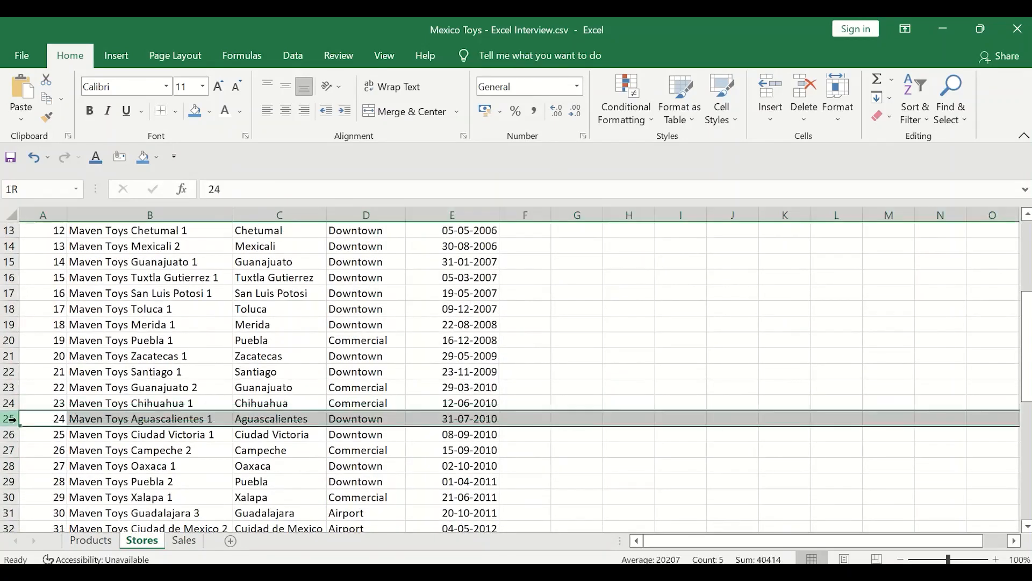
{"action": "left_click", "coordinate": [121, 419]}
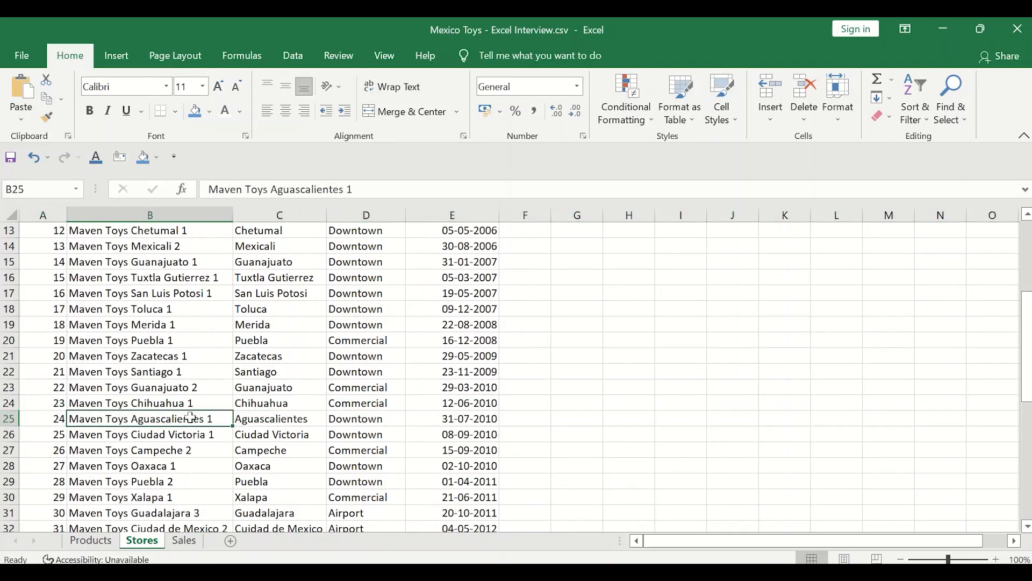
{"action": "left_click", "coordinate": [270, 416]}
{"action": "scroll", "coordinate": [270, 416], "scroll_direction": "up", "scroll_amount": 4}
{"action": "scroll", "coordinate": [270, 416], "scroll_direction": "down", "scroll_amount": 4}
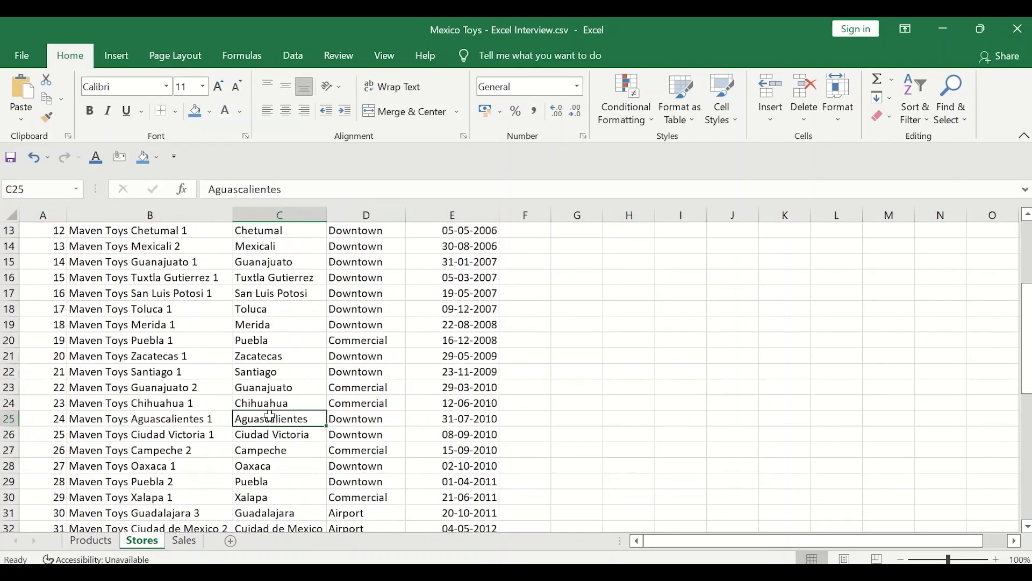
{"action": "left_click", "coordinate": [368, 417]}
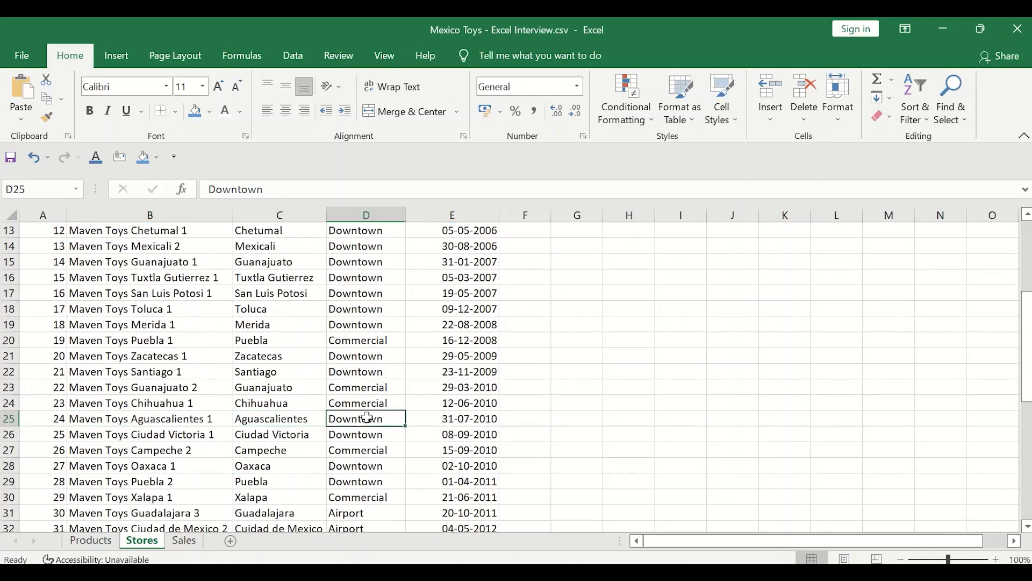
{"action": "left_click_drag", "start_coordinate": [146, 415], "coordinate": [377, 418]}
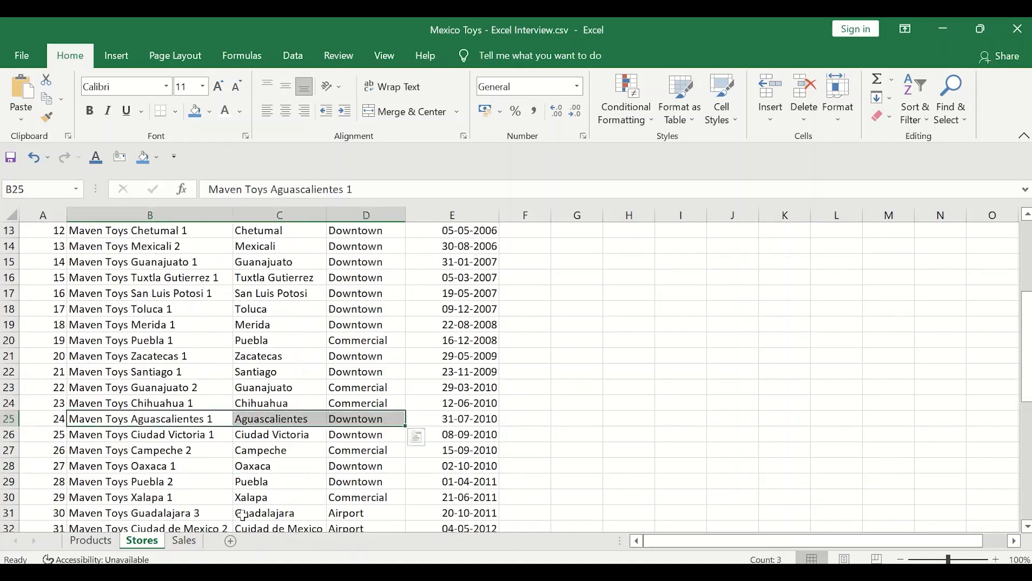
- Examine how far the sales records extend down the Date column on the Sales sheet, and return to the header row
{"action": "left_click", "coordinate": [195, 546]}
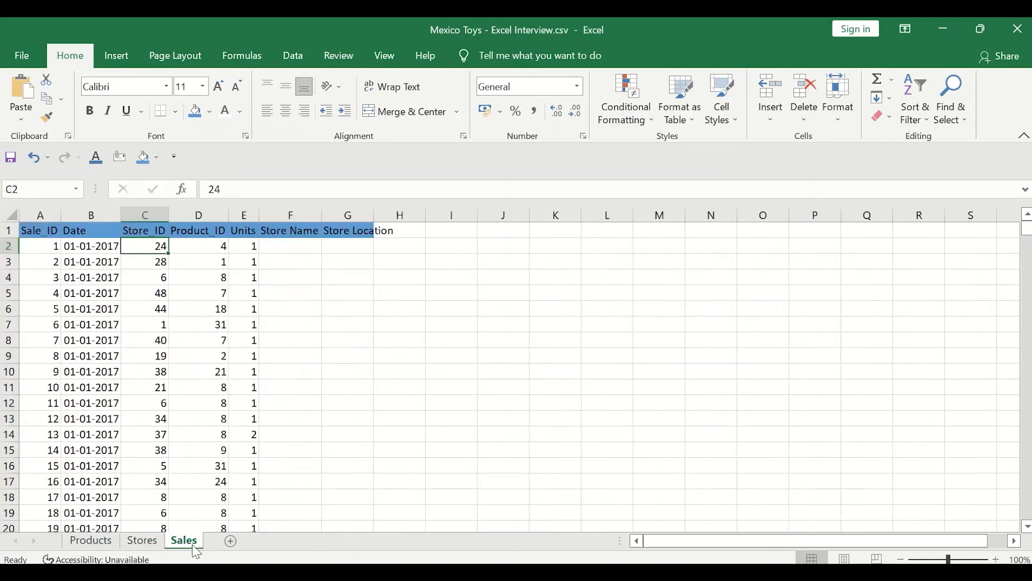
{"action": "left_click", "coordinate": [149, 260]}
{"action": "key", "text": "Left"}
{"action": "key", "text": "Up"}
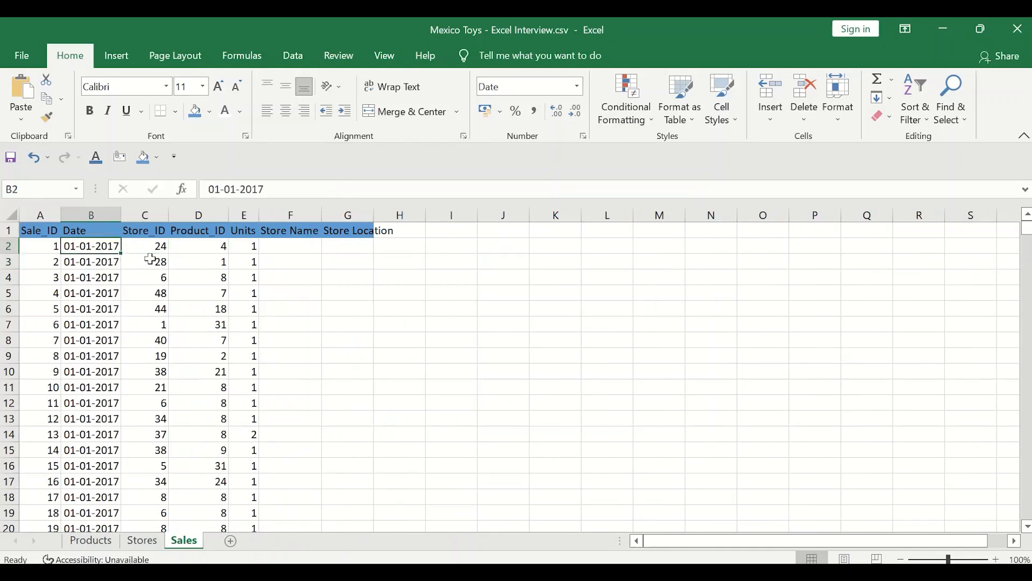
{"action": "key", "text": "ctrl+shift+Down"}
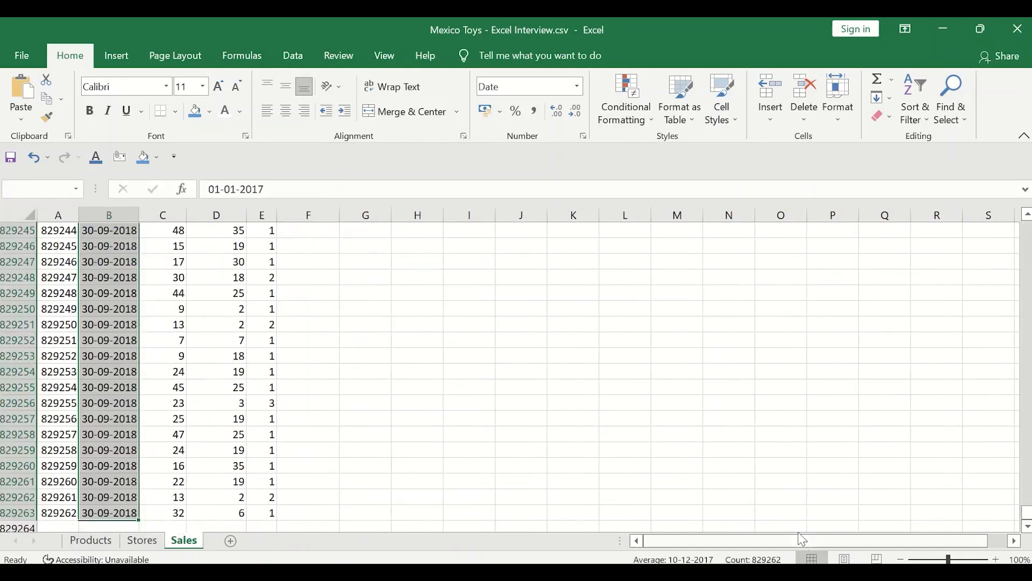
{"action": "scroll", "coordinate": [125, 325], "scroll_direction": "up", "scroll_amount": 20}
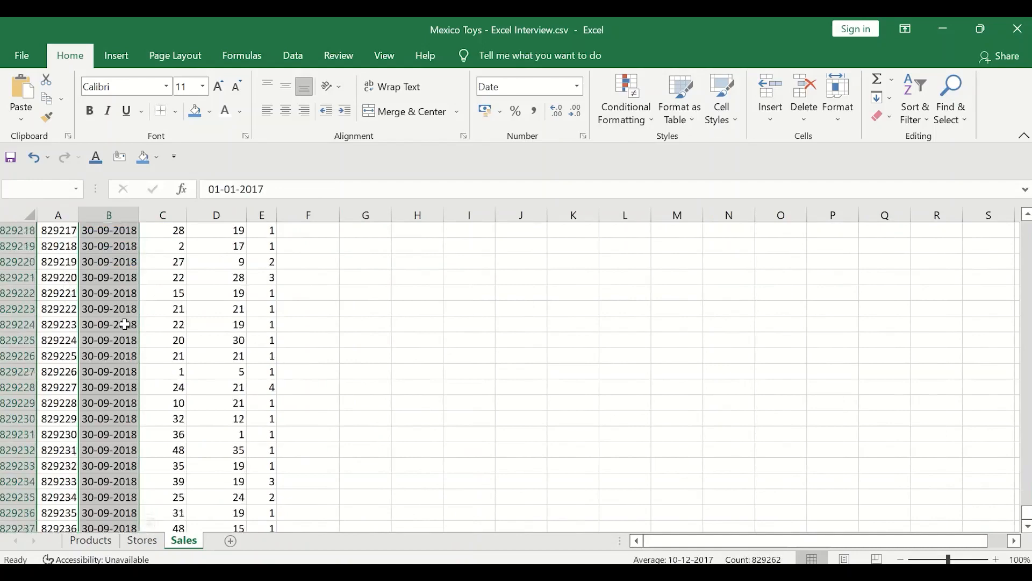
{"action": "left_click", "coordinate": [123, 314]}
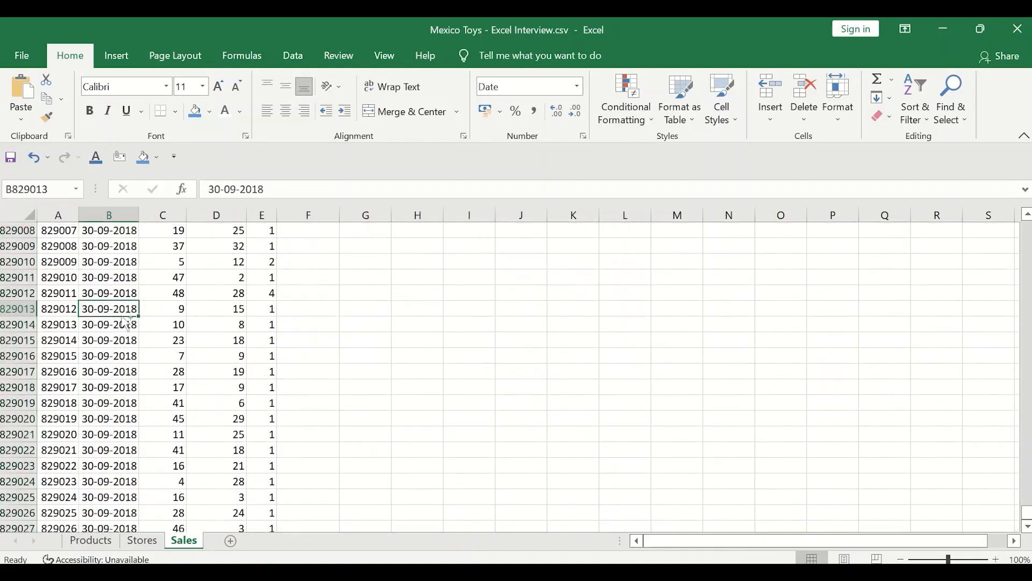
{"action": "key", "text": "ctrl+Home"}
{"action": "left_click", "coordinate": [232, 251]}
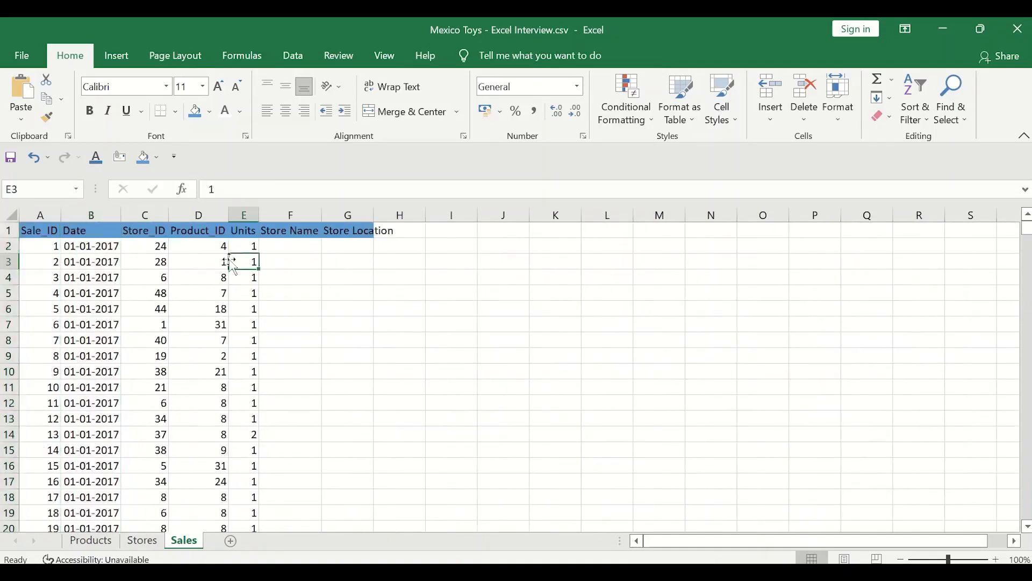
{"action": "key", "text": "Up"}
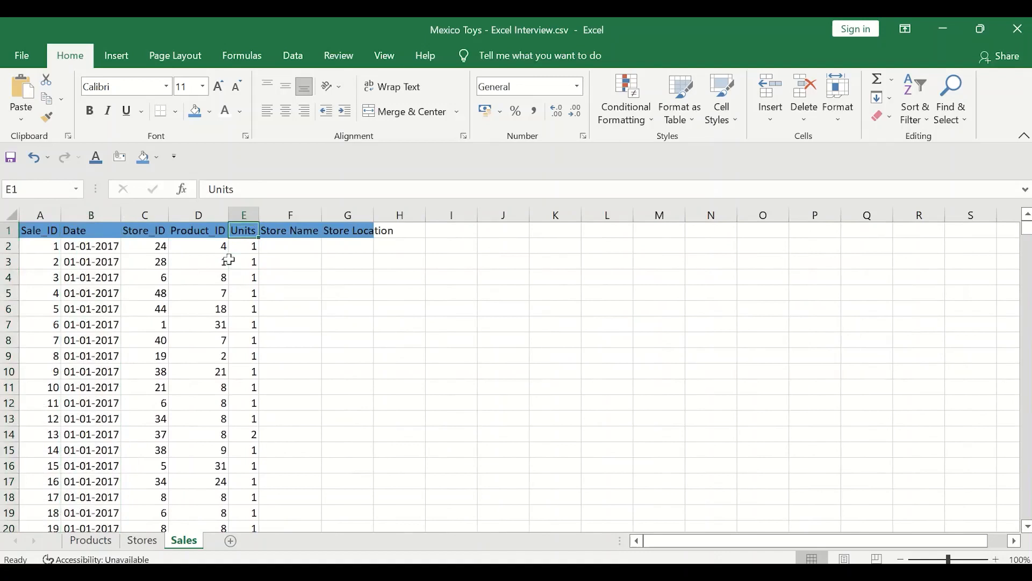
- Start a VLOOKUP formula in F2 of the Sales sheet with the Store_ID in C2 as the lookup value
{"action": "left_click", "coordinate": [293, 248]}
{"action": "type", "text": "="}
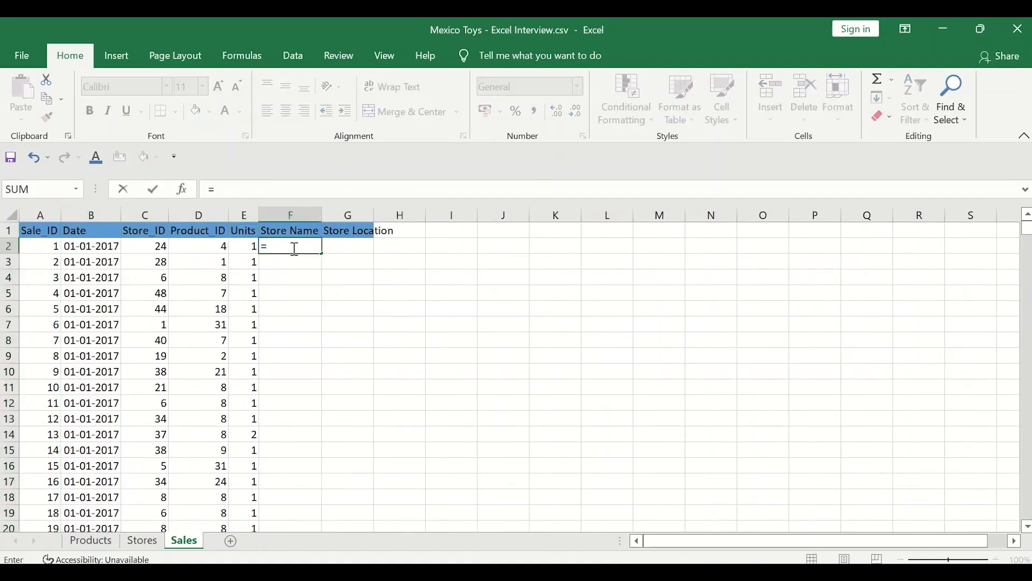
{"action": "type", "text": "vlook"}
{"action": "key", "text": "Tab"}
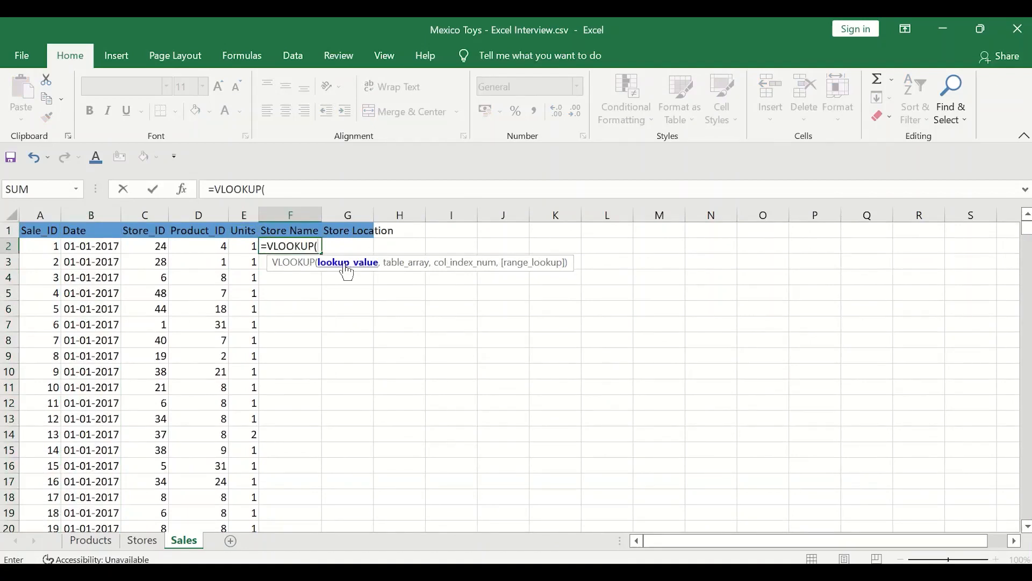
{"action": "left_click", "coordinate": [154, 249]}
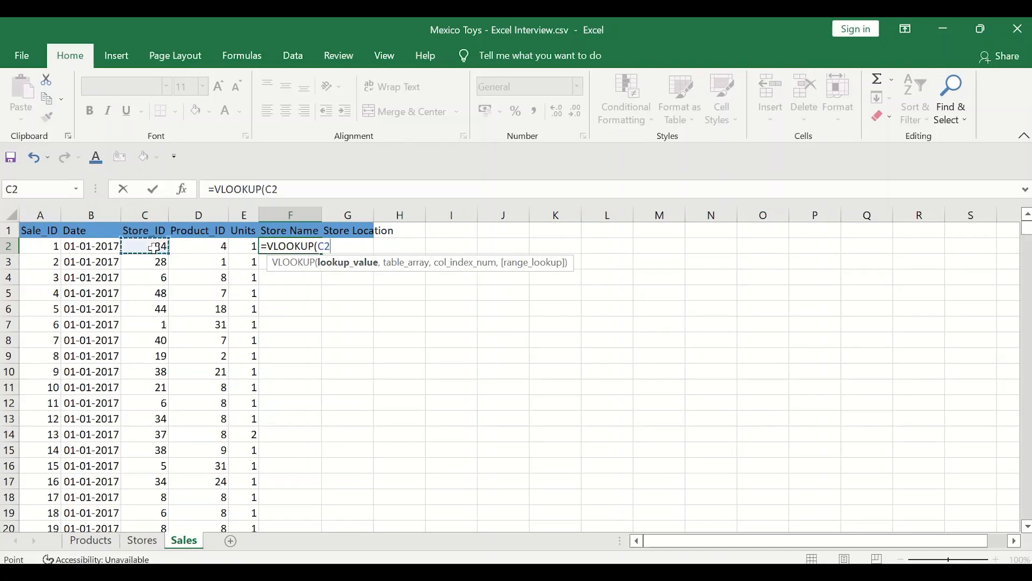
{"action": "type", "text": ","}
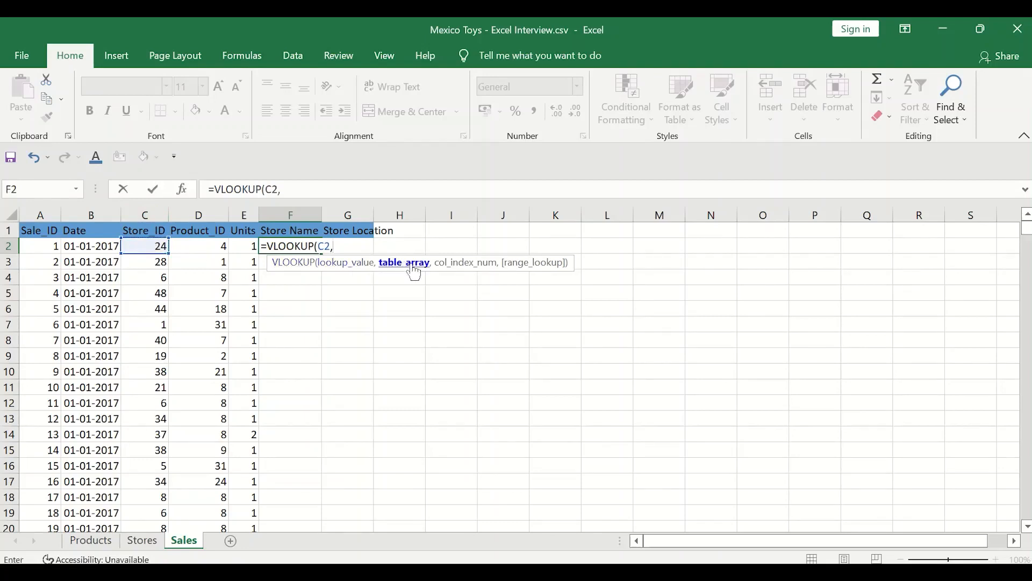
- Set the VLOOKUP table array to Stores!A2:D51, covering Store_ID through Store_Location for every store
{"action": "left_click", "coordinate": [155, 534]}
{"action": "left_click", "coordinate": [175, 259]}
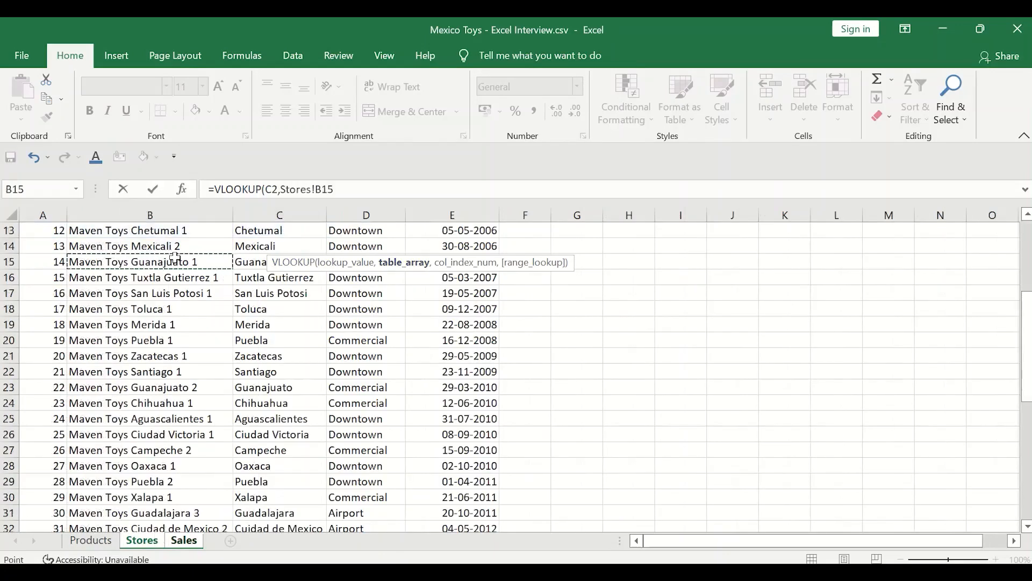
{"action": "key", "text": "ctrl+shift+Up"}
{"action": "left_click", "coordinate": [118, 234]}
{"action": "key", "text": "Left"}
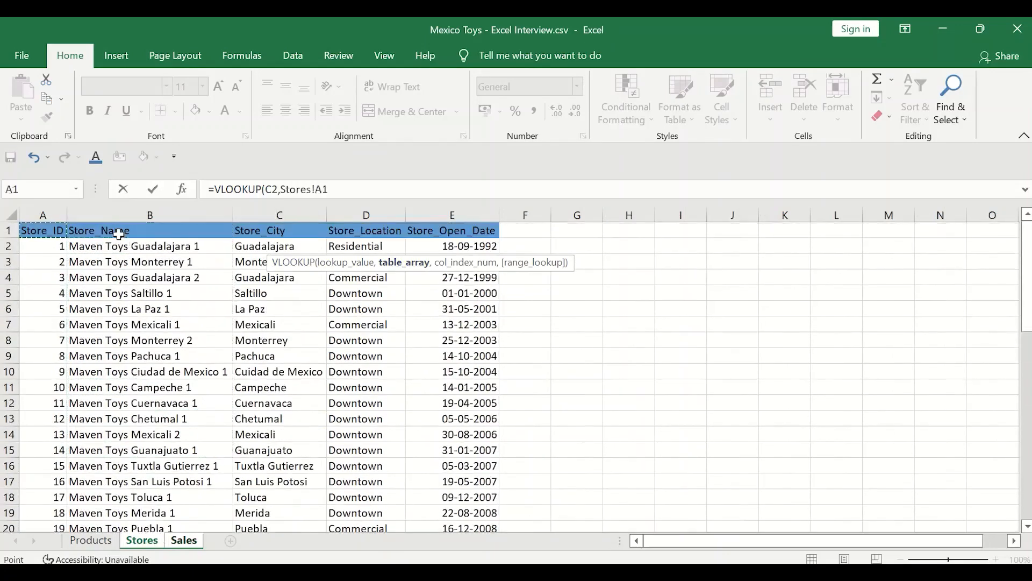
{"action": "key", "text": "Down"}
{"action": "key", "text": "shift+Right"}
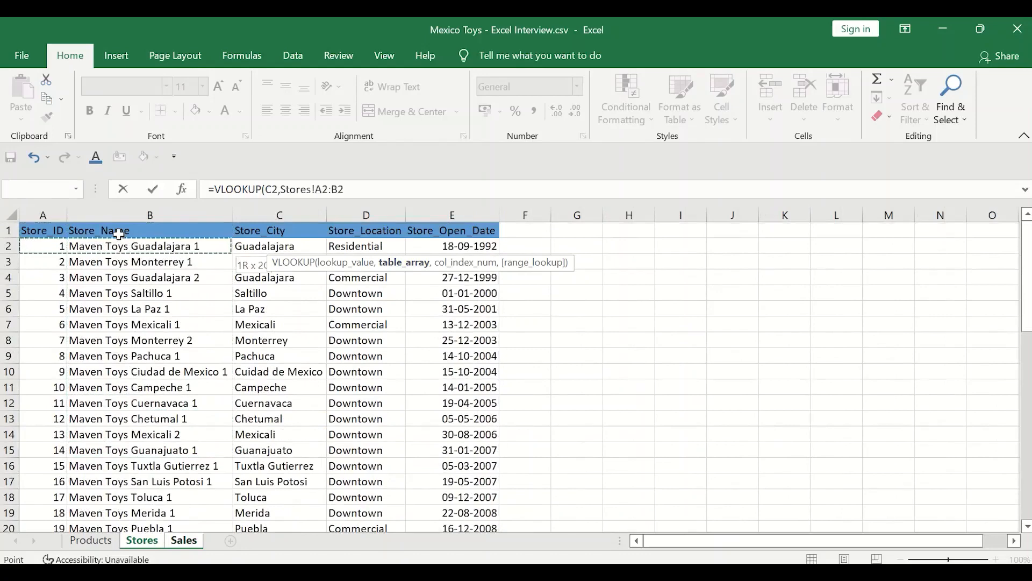
{"action": "key", "text": "shift+Right"}
{"action": "key", "text": "shift+Right"}
{"action": "key", "text": "ctrl+shift+Down"}
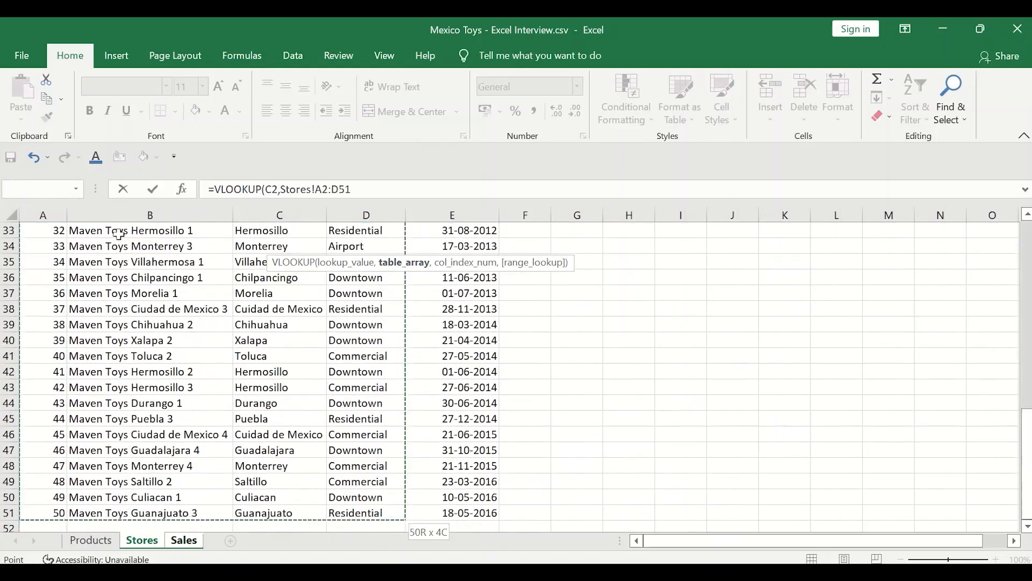
{"action": "type", "text": ","}
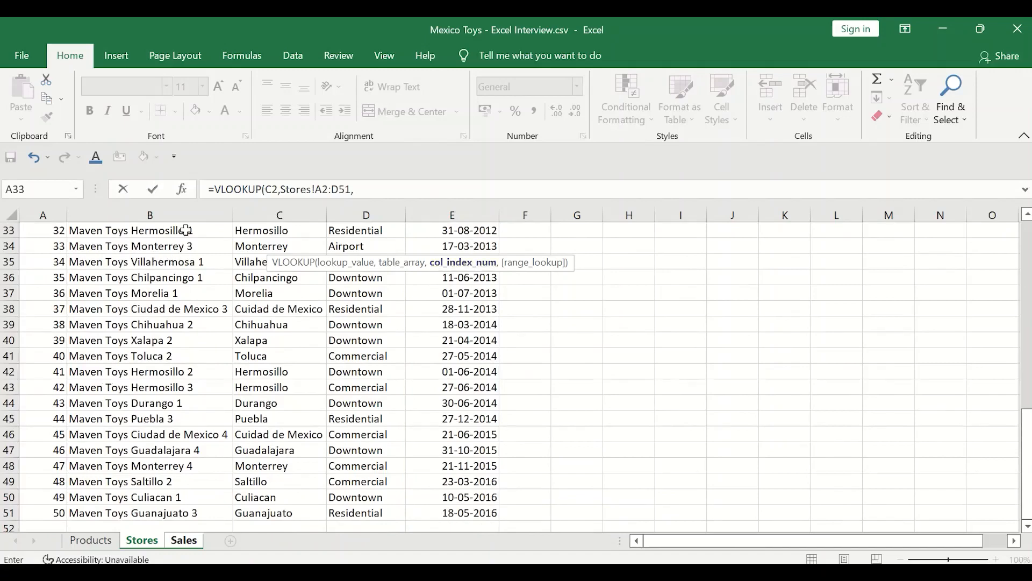
- Complete the VLOOKUP with column index 2 and FALSE for an exact match, and enter the formula
{"action": "scroll", "coordinate": [129, 265], "scroll_direction": "up", "scroll_amount": 10}
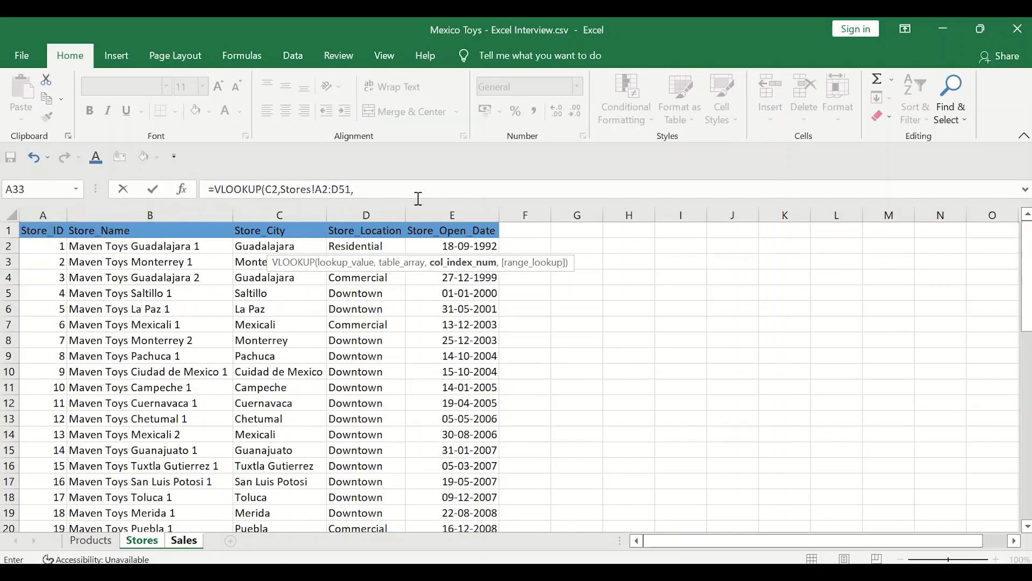
{"action": "left_click", "coordinate": [419, 193]}
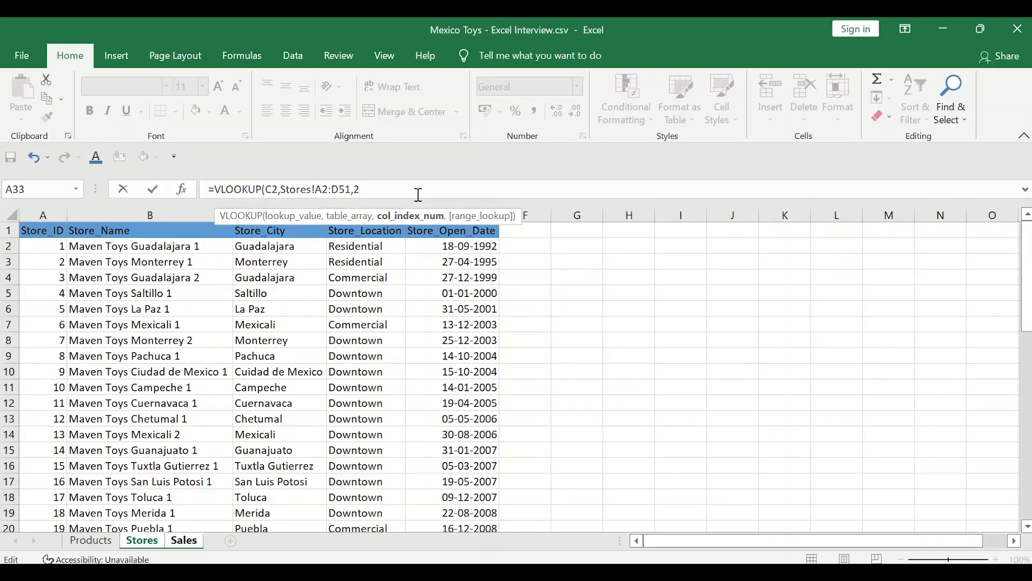
{"action": "type", "text": ","}
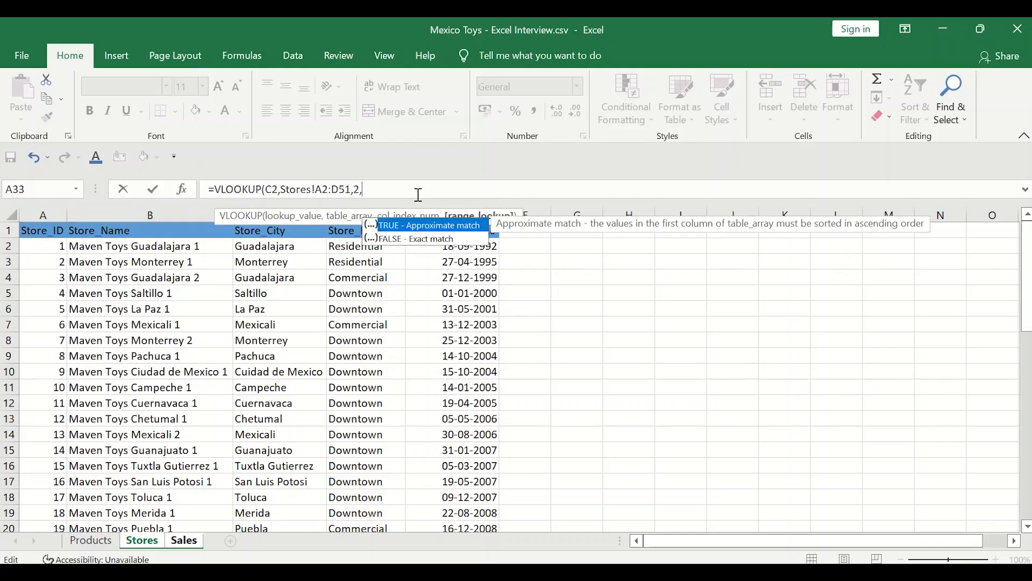
{"action": "double_click", "coordinate": [430, 239]}
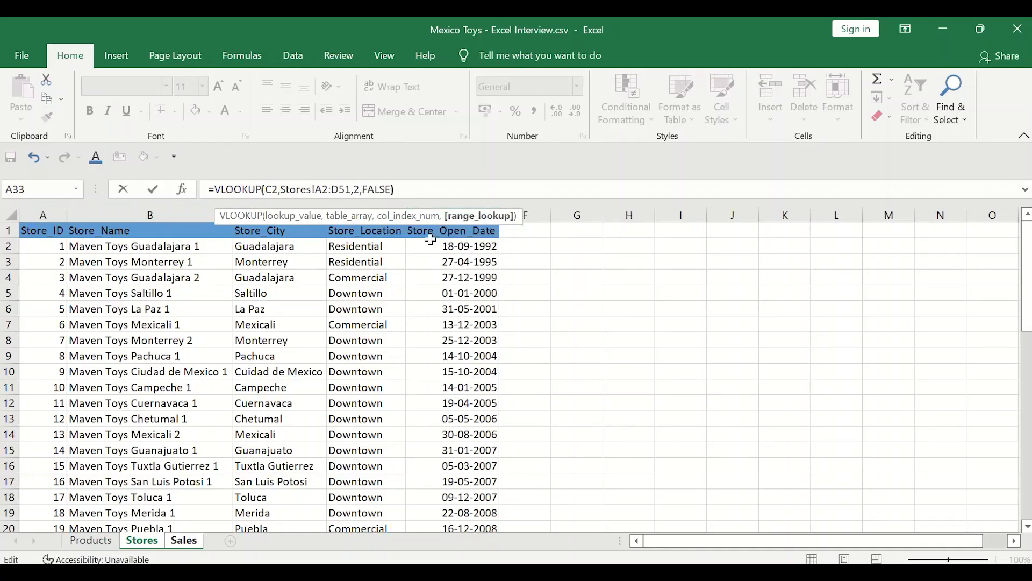
{"action": "key", "text": "Return"}
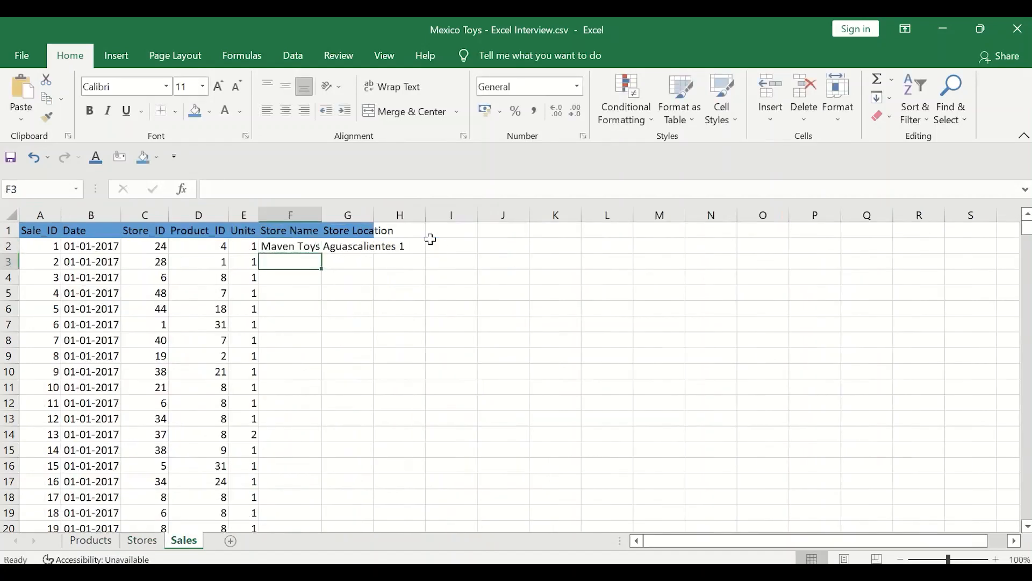
- Auto-fit the Store Name column to the store name returned in F2
{"action": "left_click", "coordinate": [311, 246]}
{"action": "double_click", "coordinate": [321, 215]}
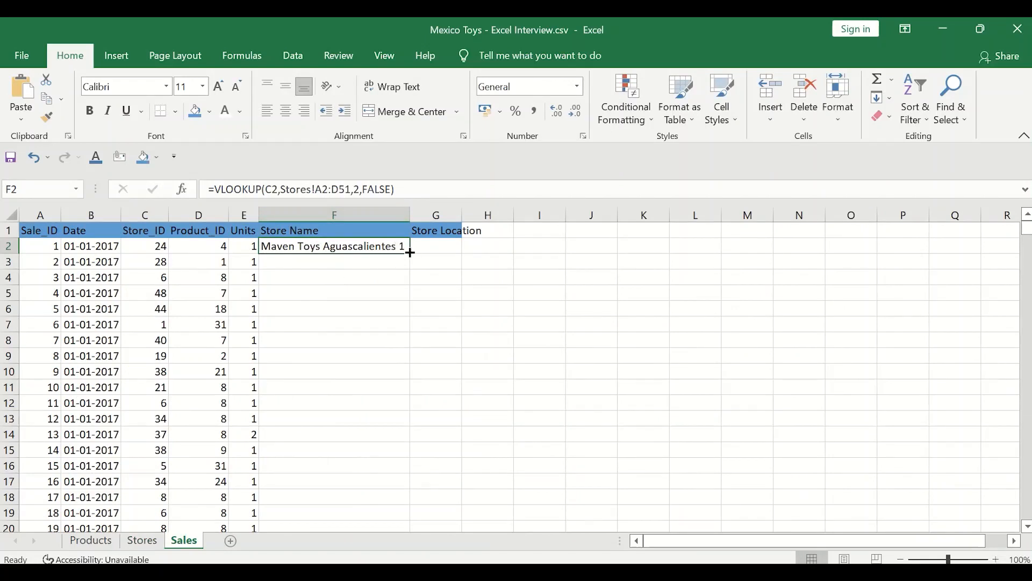
{"action": "left_click_drag", "start_coordinate": [411, 254], "coordinate": [389, 248]}
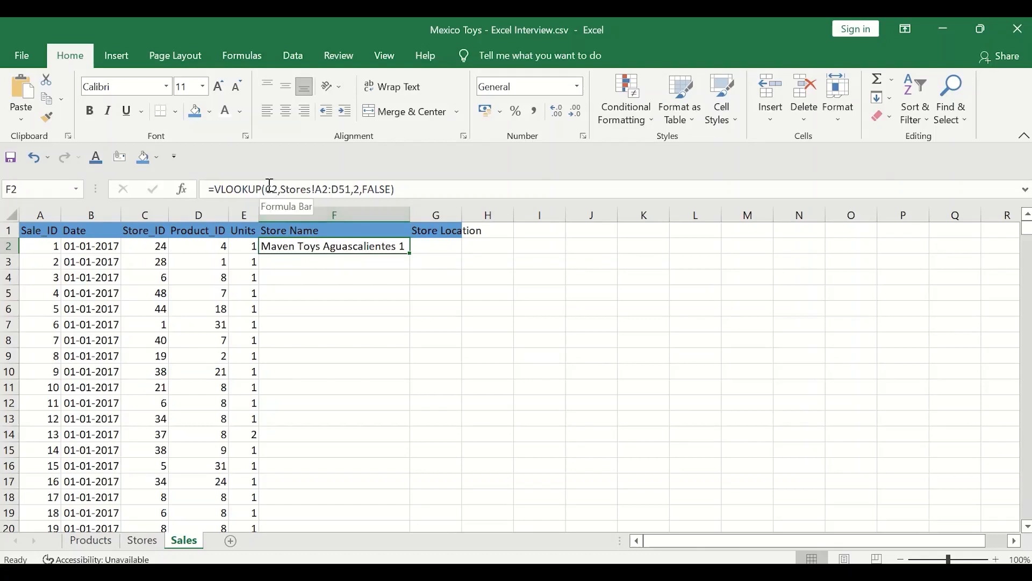
- Lock the references in the F2 formula, making the lookup value $C2 and the table array Stores!$A$2:$D$51
{"action": "left_click", "coordinate": [271, 189]}
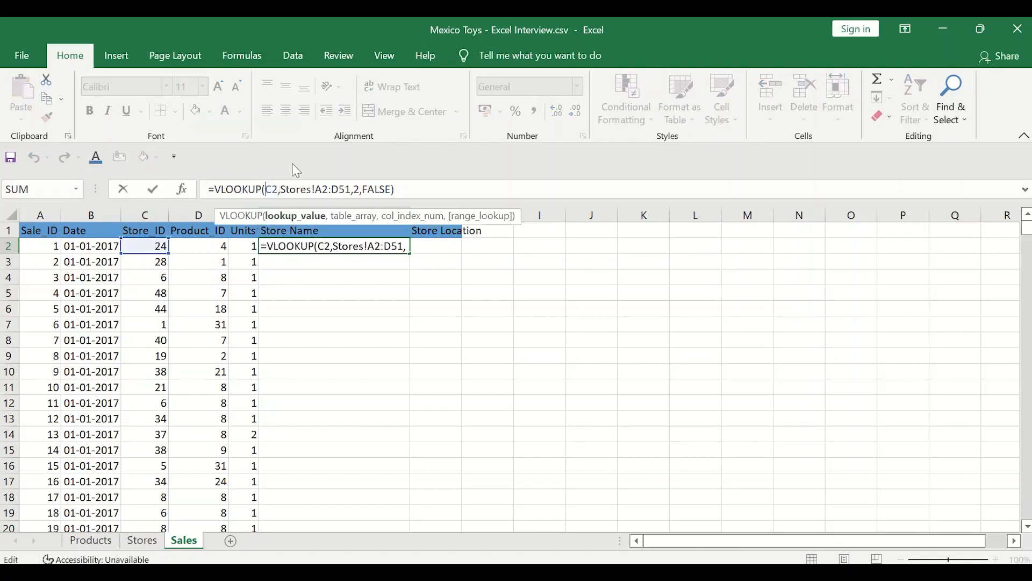
{"action": "type", "text": "$"}
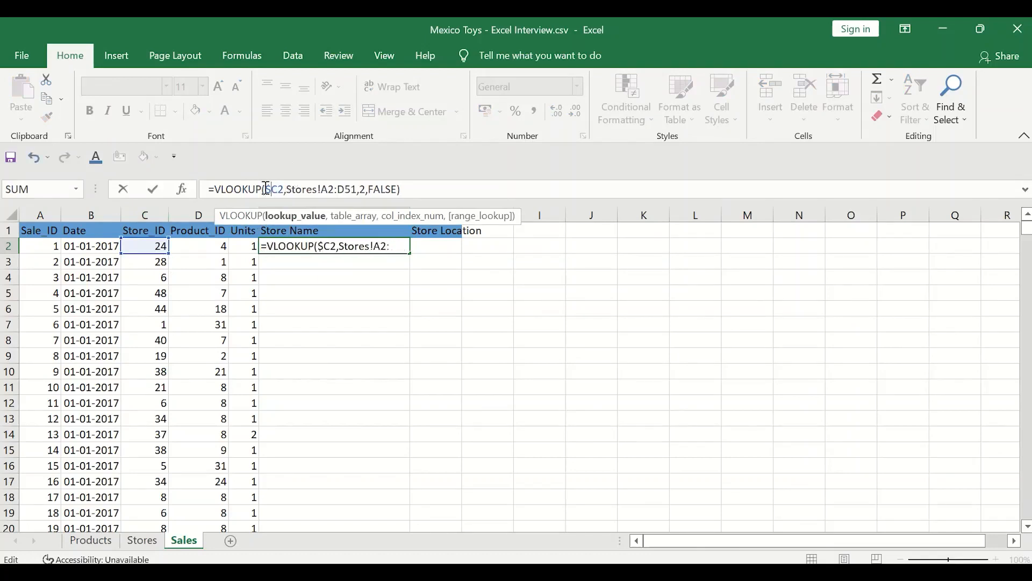
{"action": "left_click_drag", "start_coordinate": [267, 189], "coordinate": [277, 189]}
{"action": "left_click", "coordinate": [290, 189]}
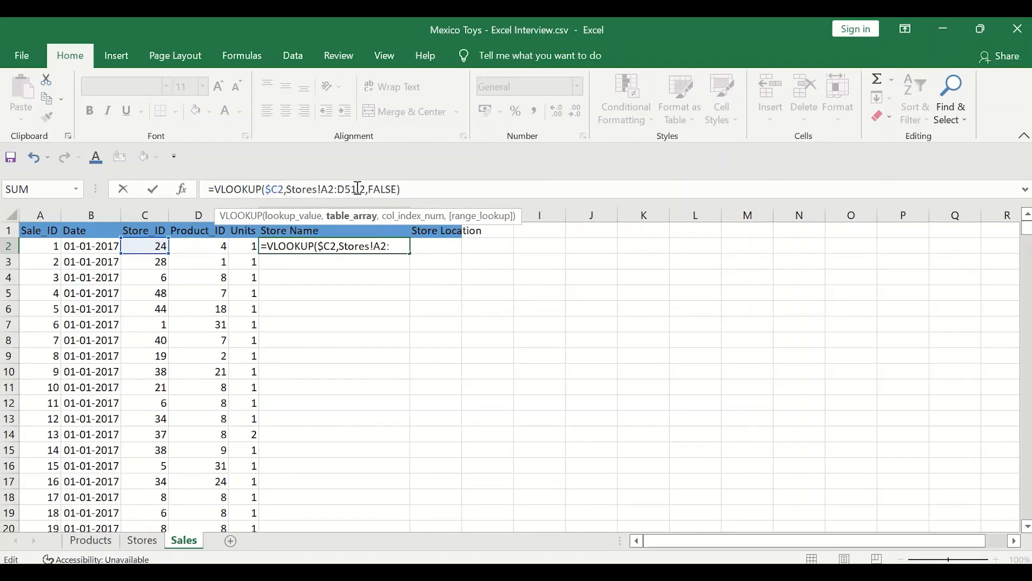
{"action": "left_click_drag", "start_coordinate": [358, 188], "coordinate": [324, 185]}
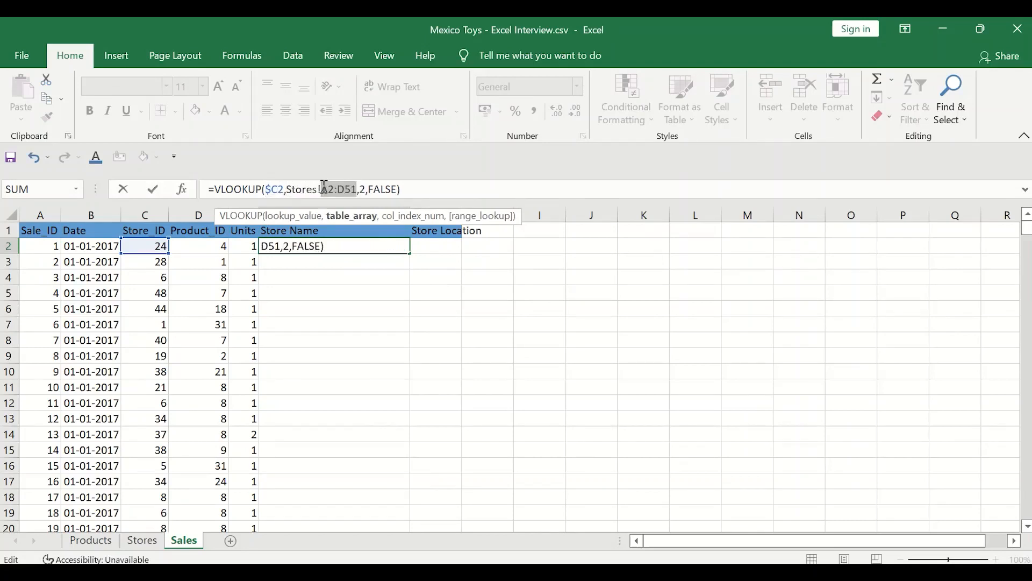
{"action": "type", "text": "$"}
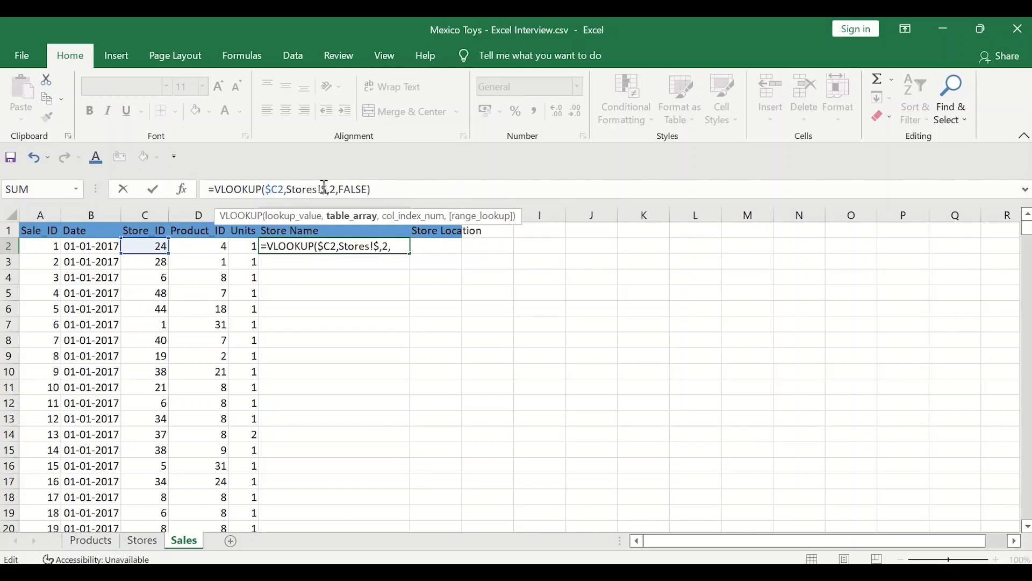
{"action": "key", "text": "ctrl+z"}
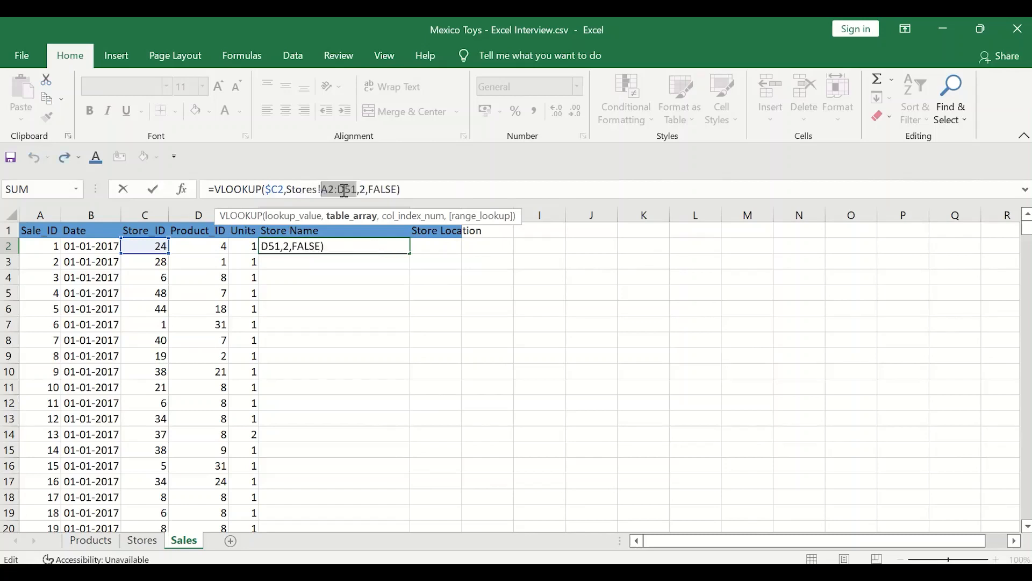
{"action": "key", "text": "F4"}
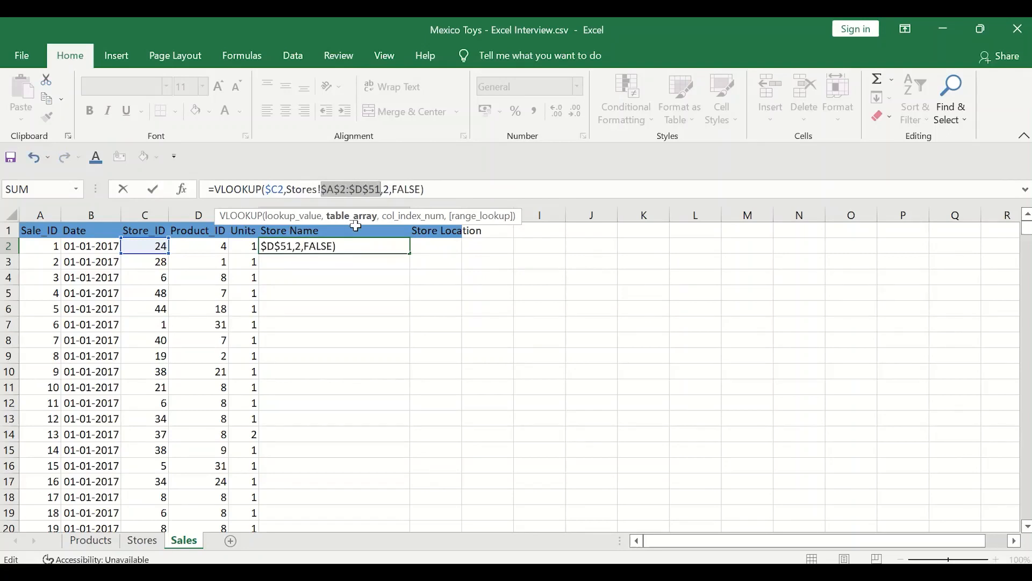
{"action": "key", "text": "Return"}
- Fill the F2 lookup formula down the Store Name column for all sales rows and auto-fit the column width
{"action": "left_click", "coordinate": [378, 241]}
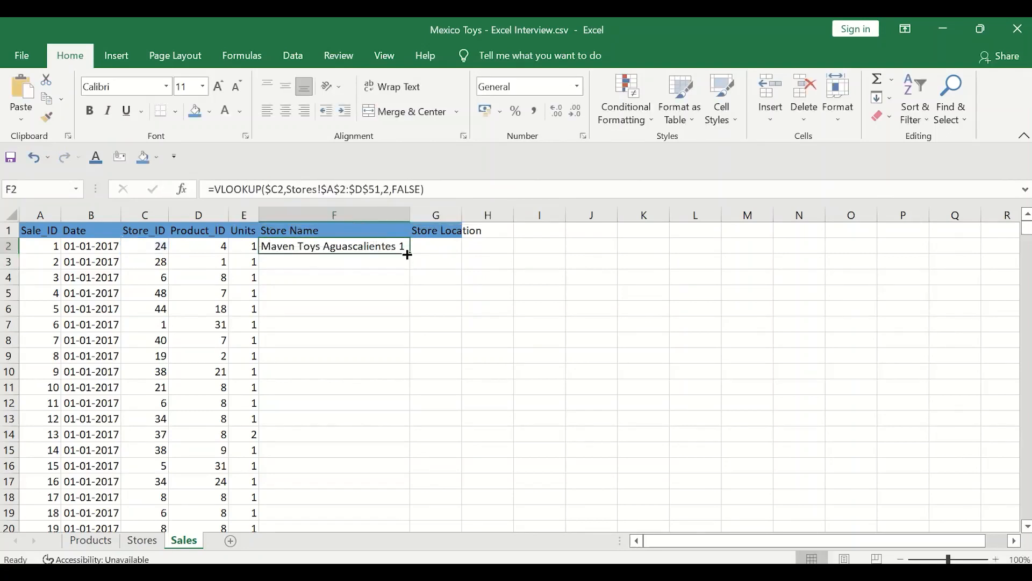
{"action": "mouse_move", "coordinate": [408, 254]}
{"action": "left_mouse_down"}
{"action": "mouse_move", "coordinate": [406, 505]}
{"action": "mouse_move", "coordinate": [412, 252]}
{"action": "left_mouse_up"}
{"action": "double_click", "coordinate": [411, 252]}
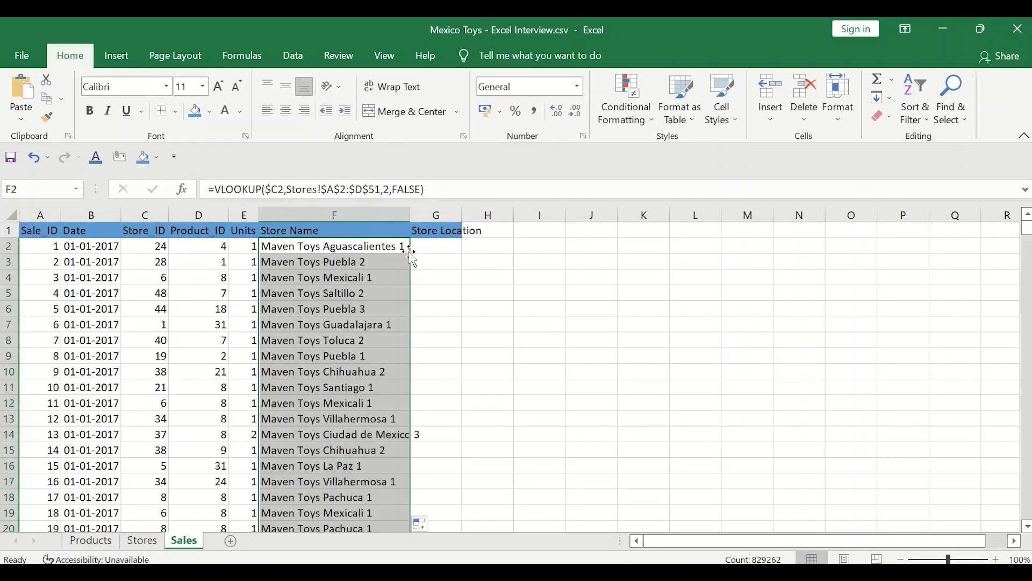
{"action": "double_click", "coordinate": [410, 215]}
- Check that the Store Name lookups are filled from F2 down to the last sales row, and return to the header
{"action": "left_click", "coordinate": [392, 280]}
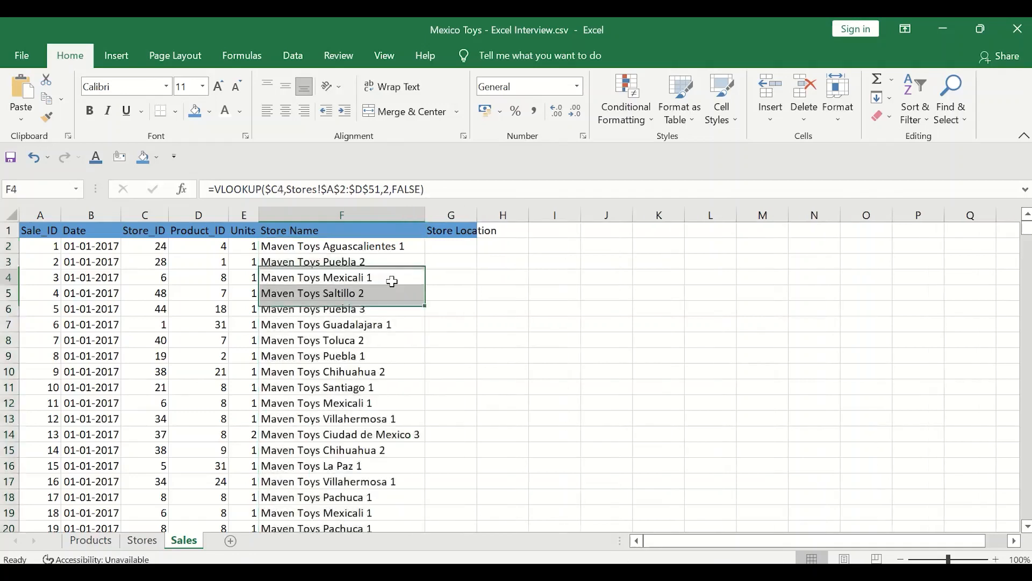
{"action": "key", "text": "Up"}
{"action": "key", "text": "Up"}
{"action": "key", "text": "ctrl+shift+Down"}
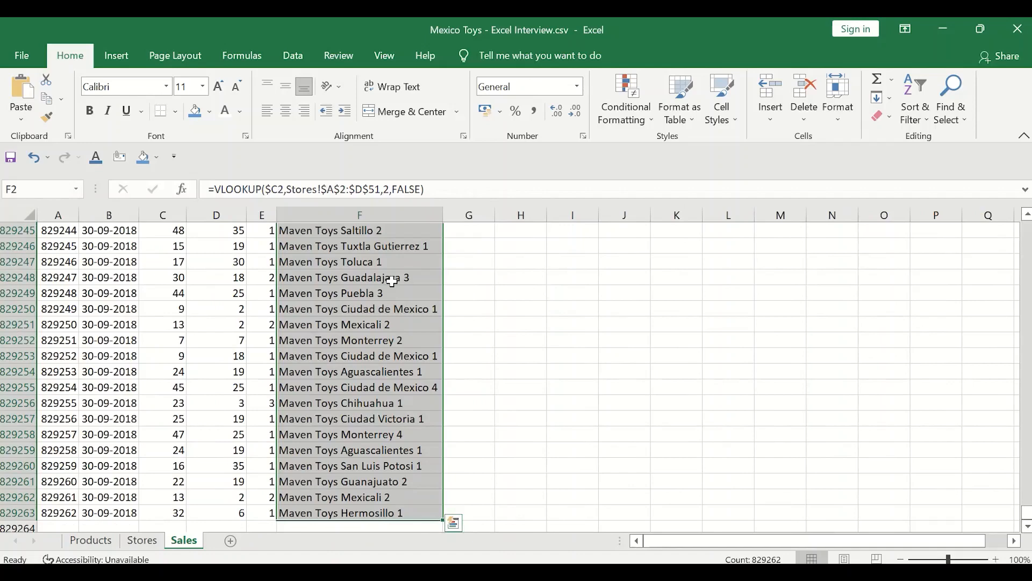
{"action": "key", "text": "ctrl+Up"}
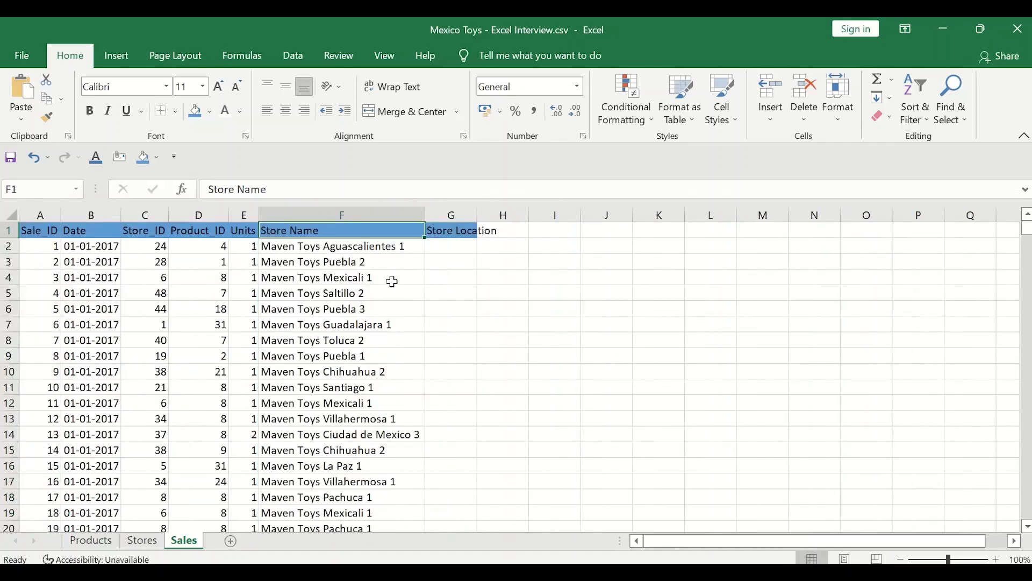
- Change the G1 header to "Store City" and enter "Store Location" as the header in H1
{"action": "key", "text": "Tab"}
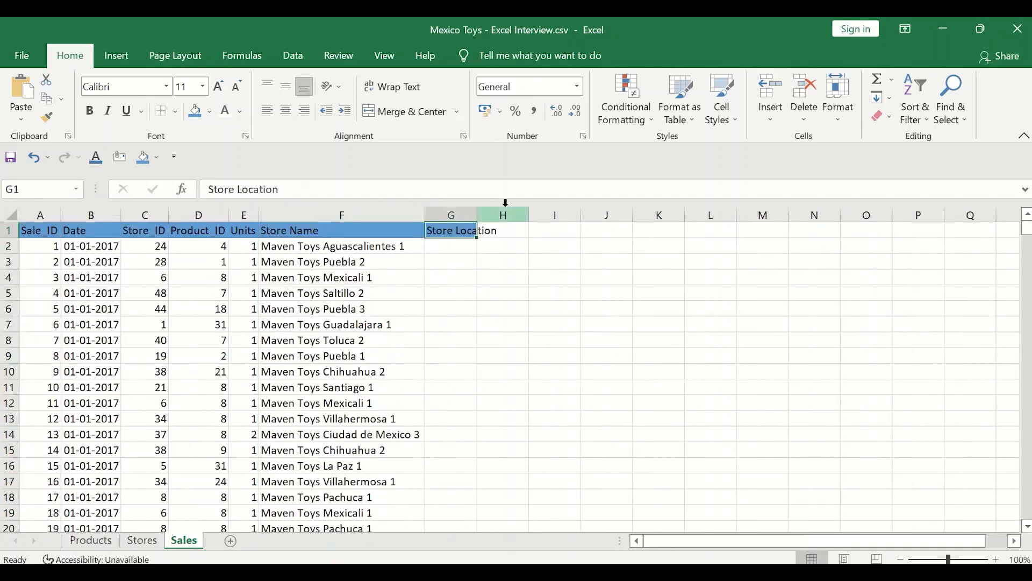
{"action": "type", "text": "Store Ci"}
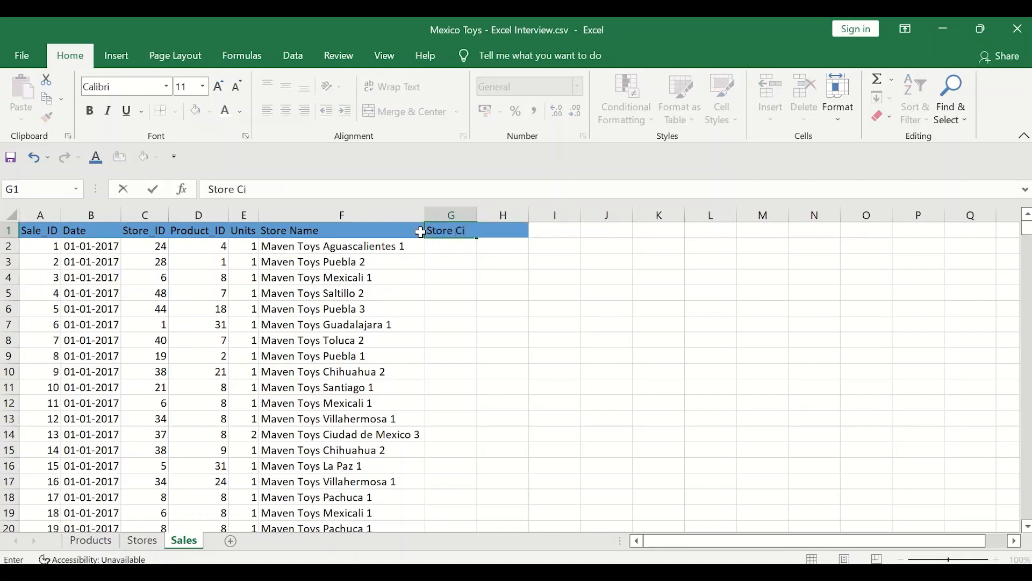
{"action": "type", "text": "ty"}
{"action": "key", "text": "Tab"}
{"action": "type", "text": "Store L"}
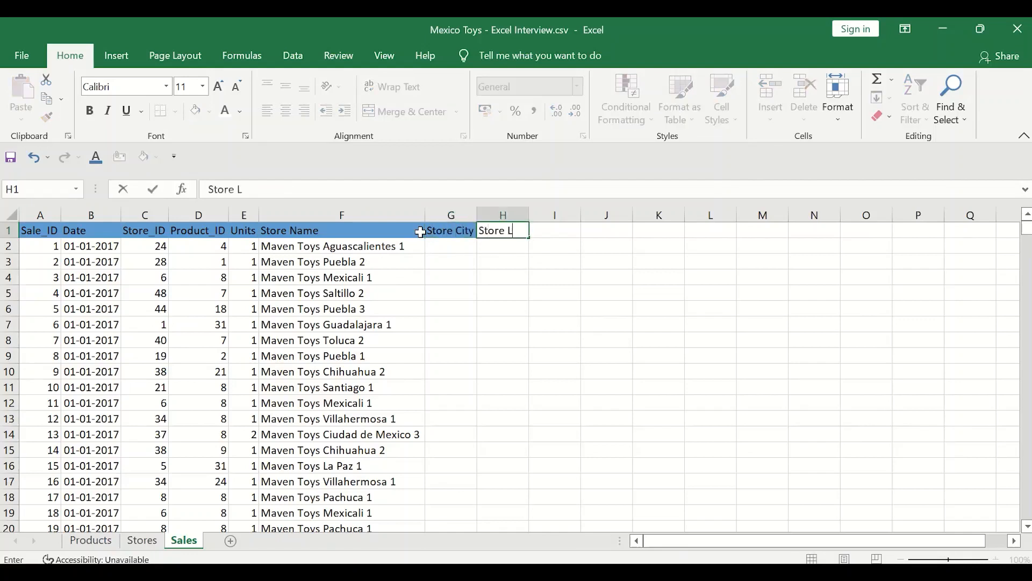
{"action": "type", "text": "ocation"}
{"action": "key", "text": "Return"}
- Start a VLOOKUP formula in G2 with the row's Store_ID in C2 as the lookup value
{"action": "type", "text": "=vlook"}
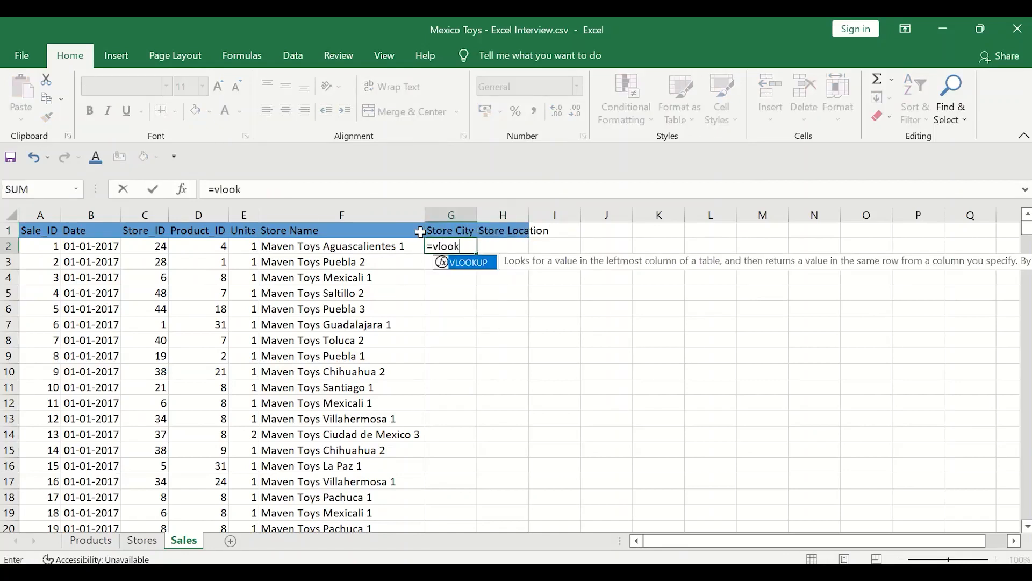
{"action": "key", "text": "Tab"}
{"action": "left_click", "coordinate": [416, 246]}
{"action": "left_click", "coordinate": [145, 246]}
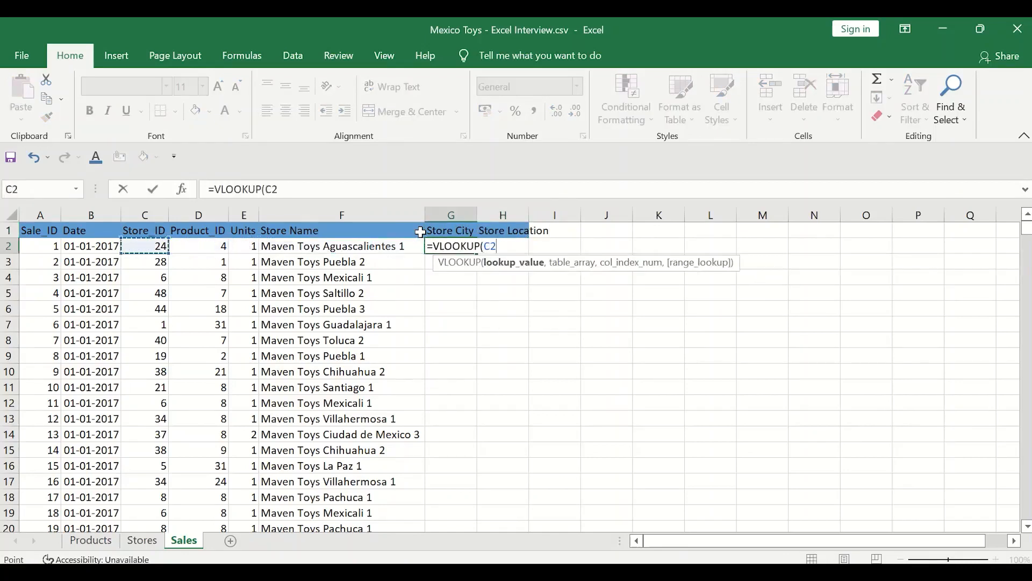
{"action": "type", "text": ","}
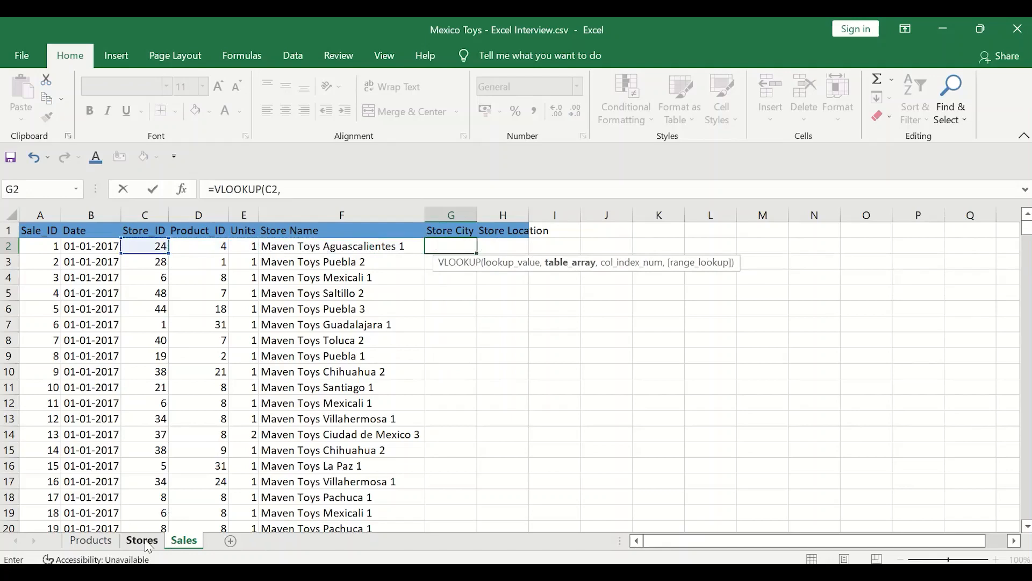
- Complete the G2 lookup with table array Stores!A2:D51, column index 3 and exact match 0
{"action": "left_click", "coordinate": [142, 540]}
{"action": "left_click", "coordinate": [60, 233]}
{"action": "key", "text": "Down"}
{"action": "key", "text": "shift+Right"}
{"action": "key", "text": "shift+Right"}
{"action": "key", "text": "shift+Right"}
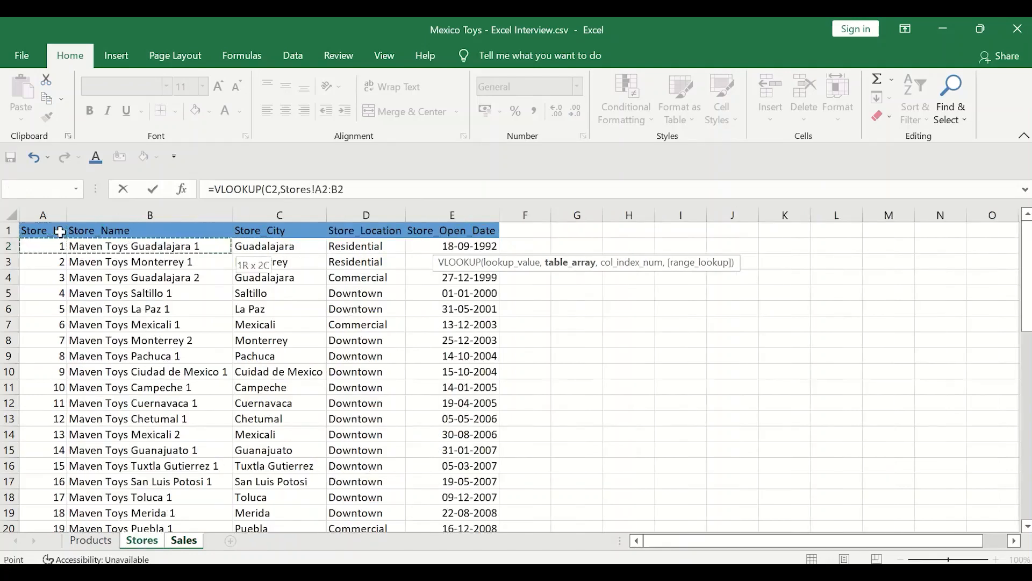
{"action": "key", "text": "shift+Left"}
{"action": "key", "text": "ctrl+shift+Down"}
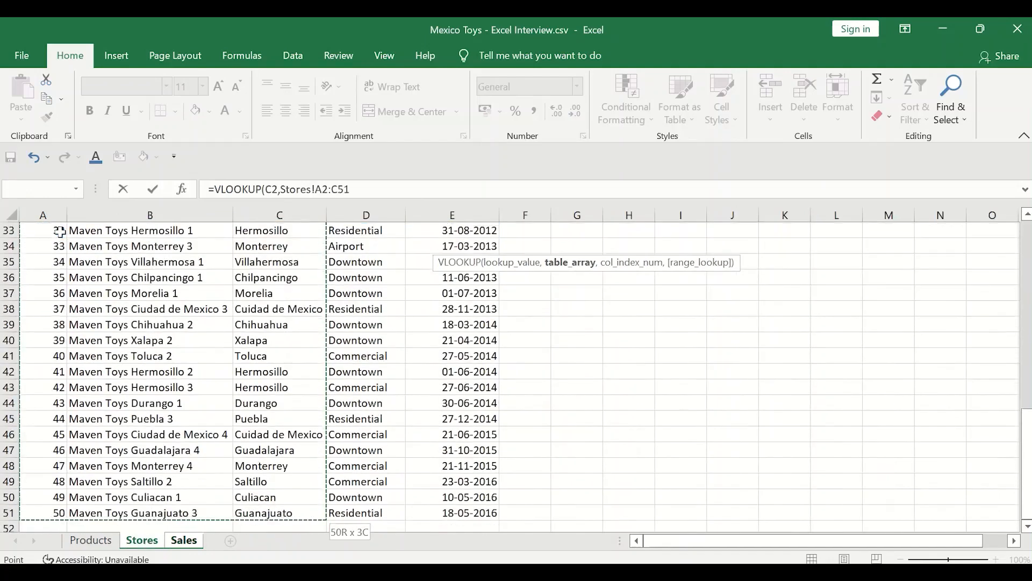
{"action": "key", "text": "shift+Right"}
{"action": "type", "text": ","}
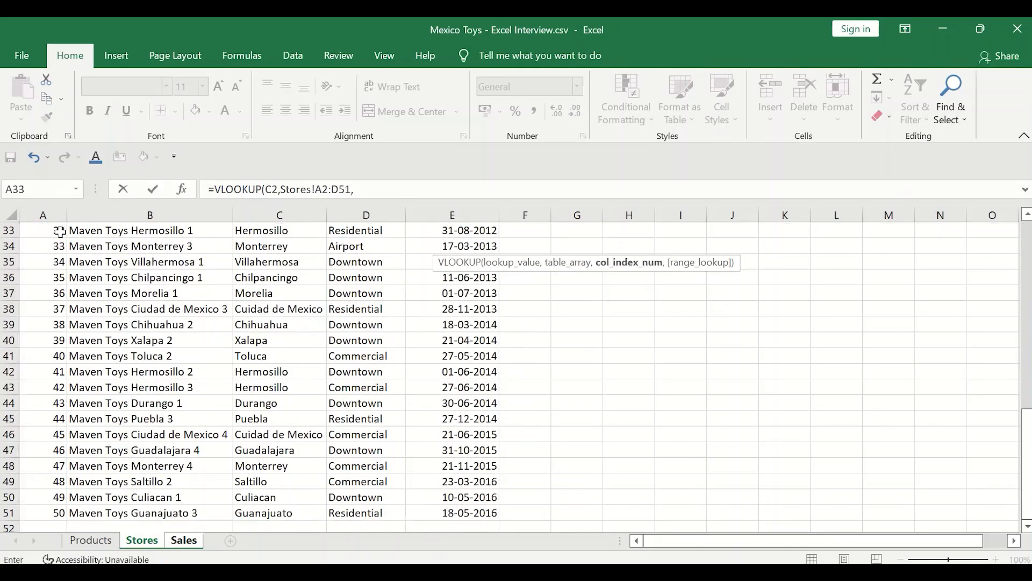
{"action": "type", "text": "3,0)"}
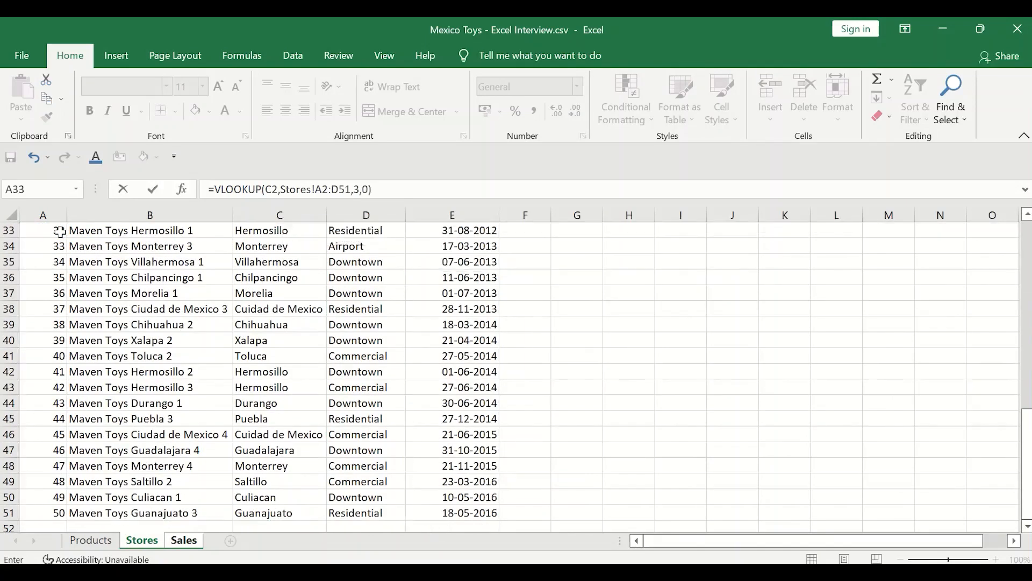
{"action": "key", "text": "Return"}
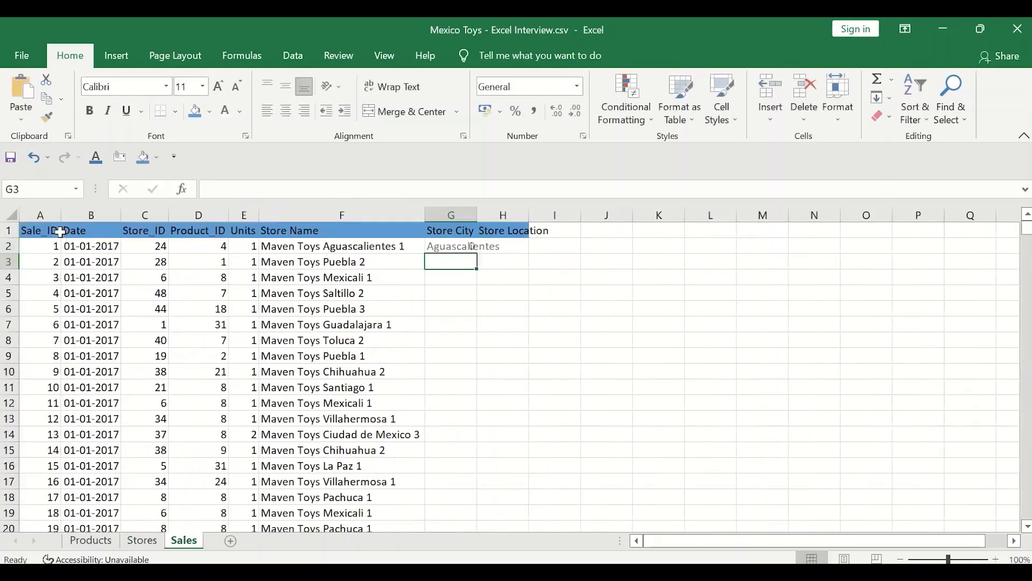
- Fill the G2 formula down the Store City column and inspect the resulting formulas in G7, G12, G16 and G18
{"action": "key", "text": "Up"}
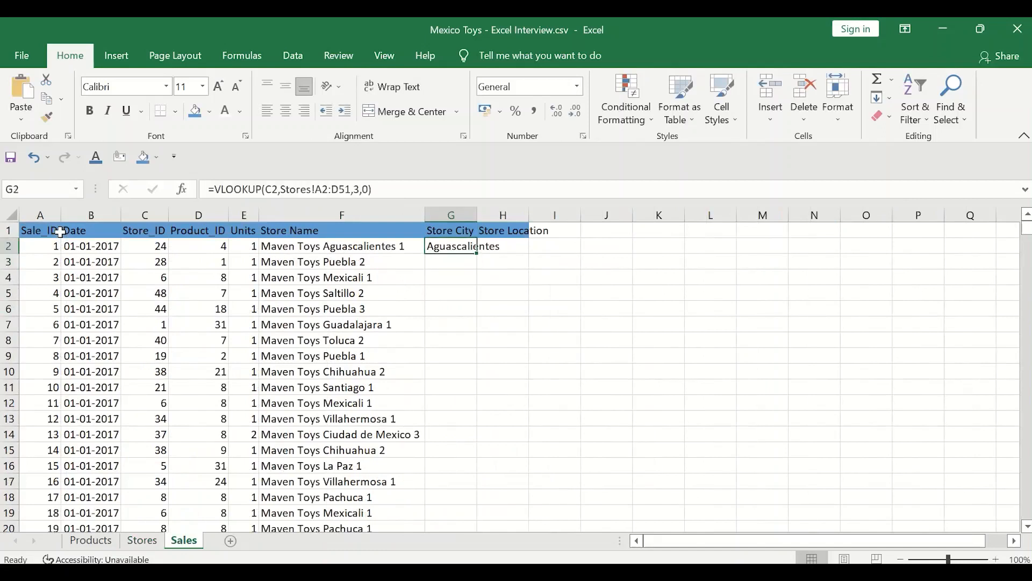
{"action": "double_click", "coordinate": [476, 254]}
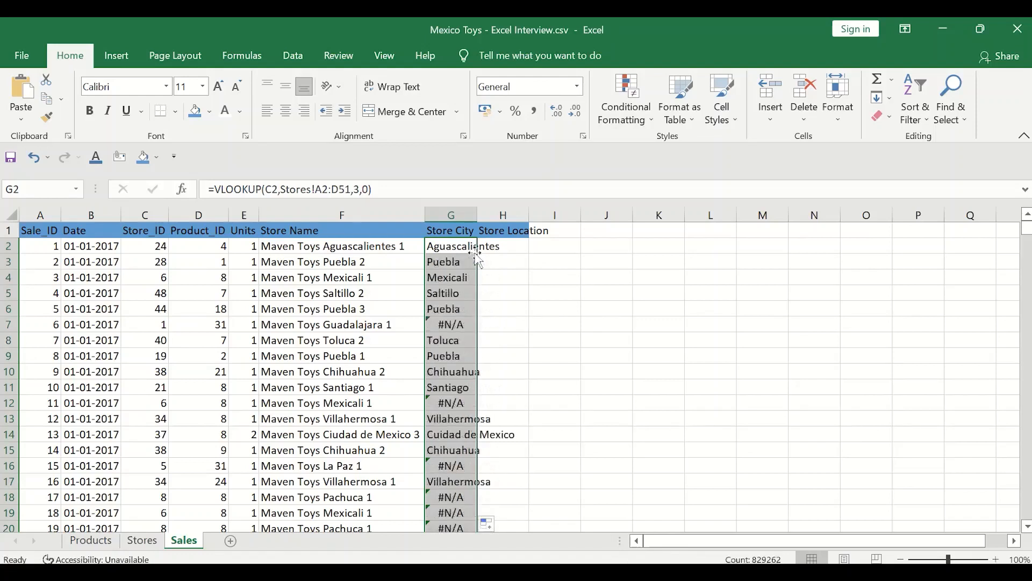
{"action": "left_click", "coordinate": [453, 245]}
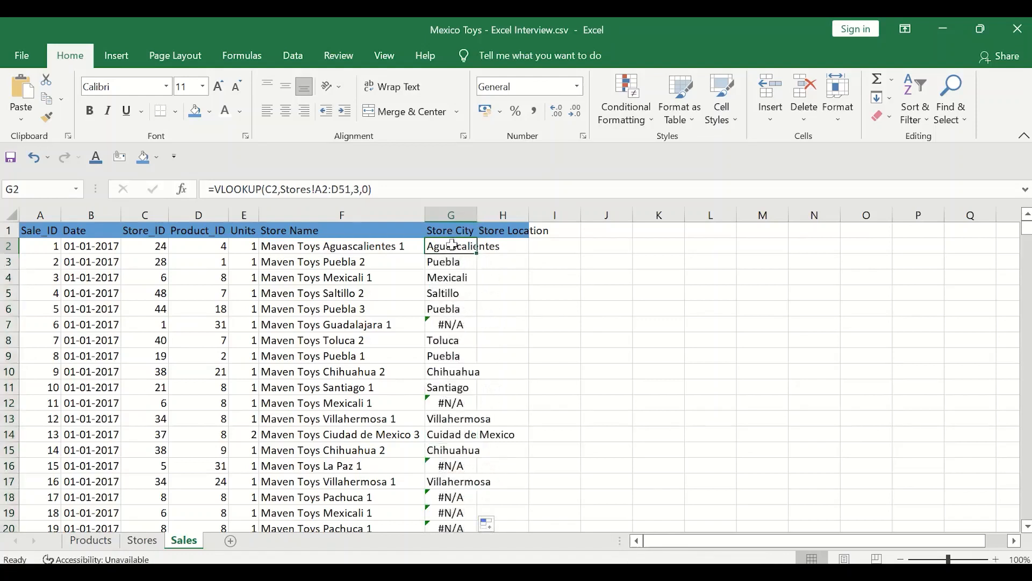
{"action": "left_click", "coordinate": [468, 324]}
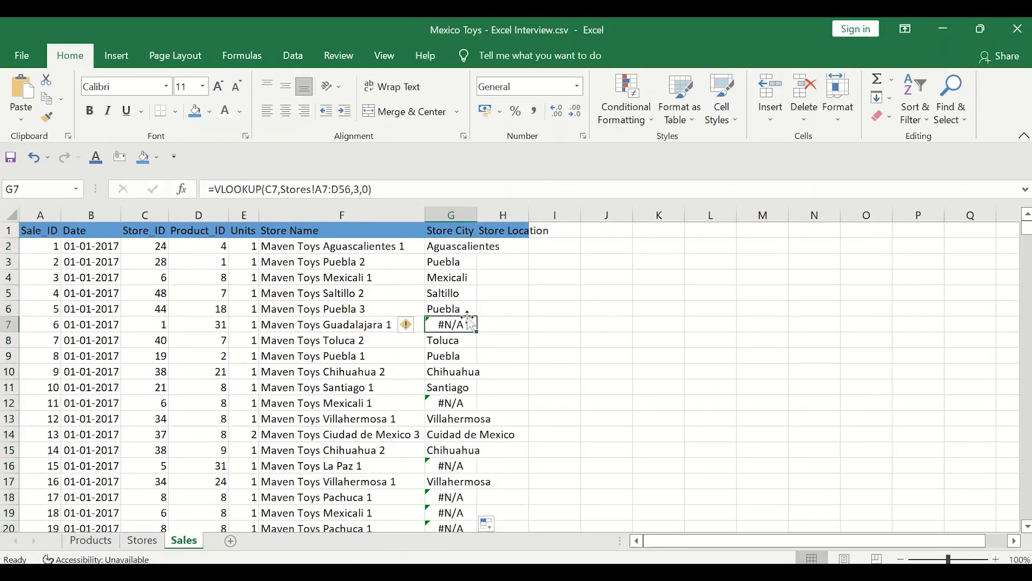
{"action": "left_click", "coordinate": [471, 404]}
{"action": "left_click", "coordinate": [466, 463]}
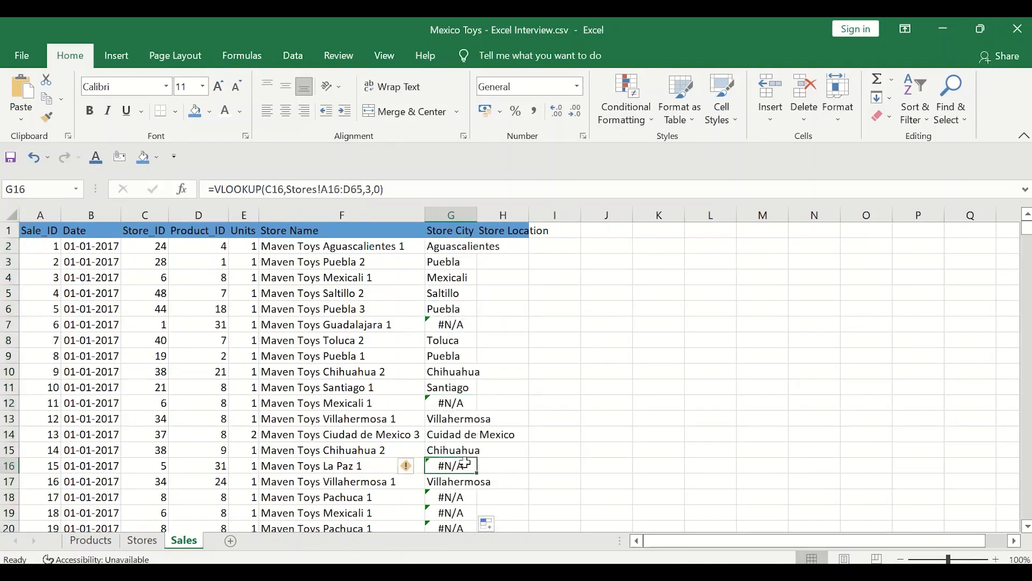
{"action": "left_click", "coordinate": [465, 501]}
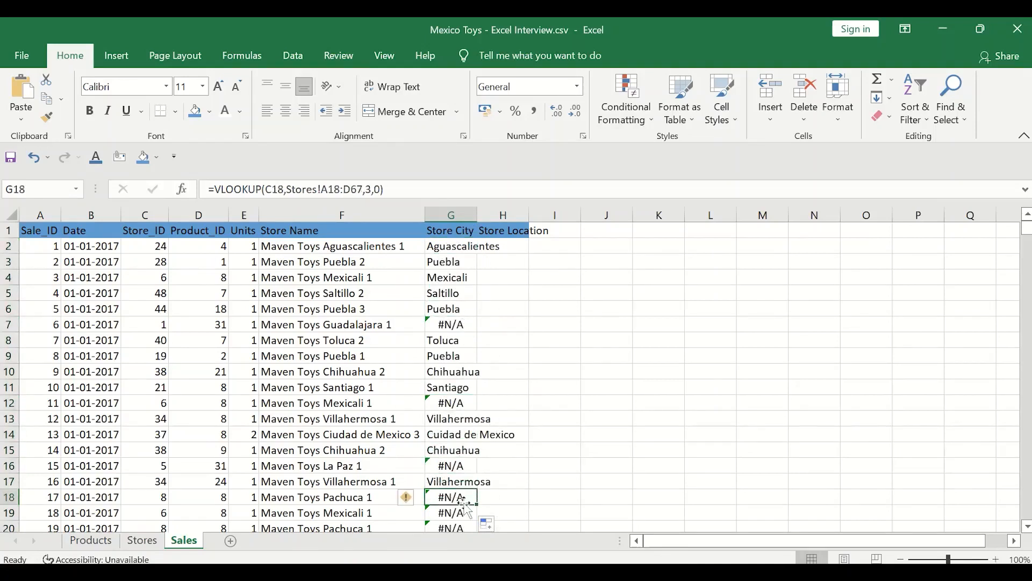
- Compare the lookup value and table array references in the G2 Store City formula with those in the F2 Store Name formula
{"action": "left_click", "coordinate": [453, 258]}
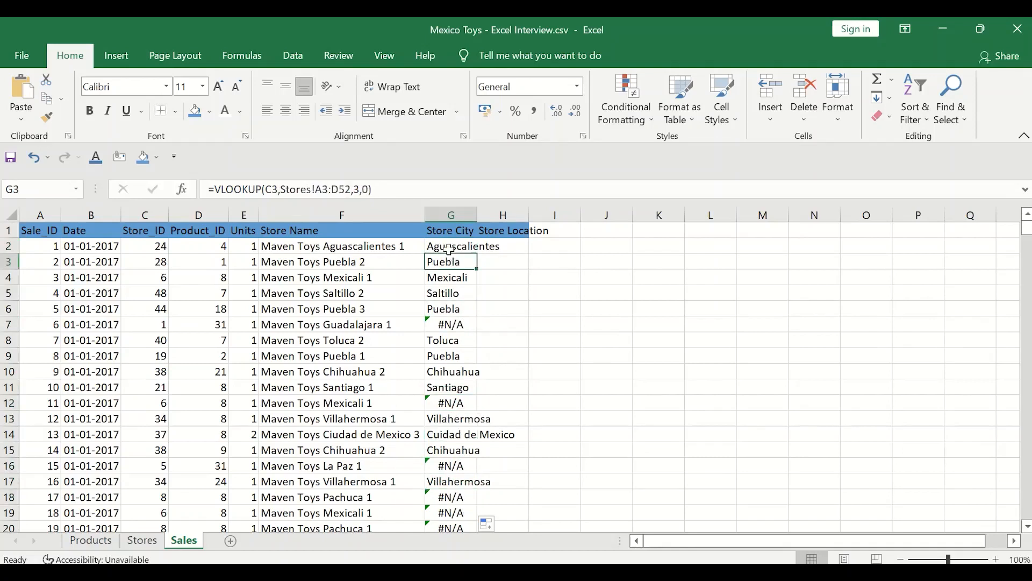
{"action": "left_click", "coordinate": [452, 248]}
{"action": "left_click", "coordinate": [267, 188]}
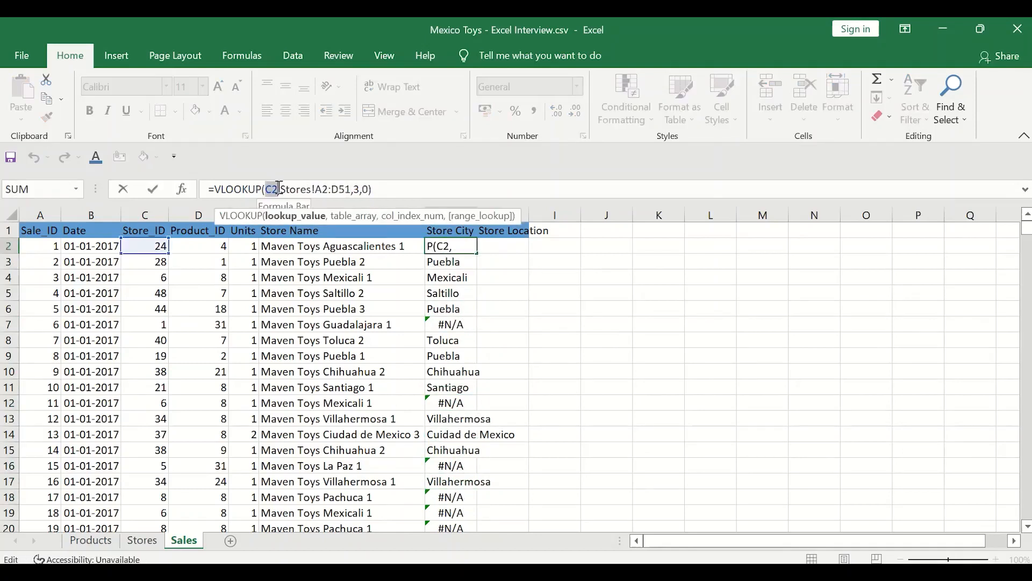
{"action": "key", "text": "Escape"}
{"action": "left_click", "coordinate": [365, 244]}
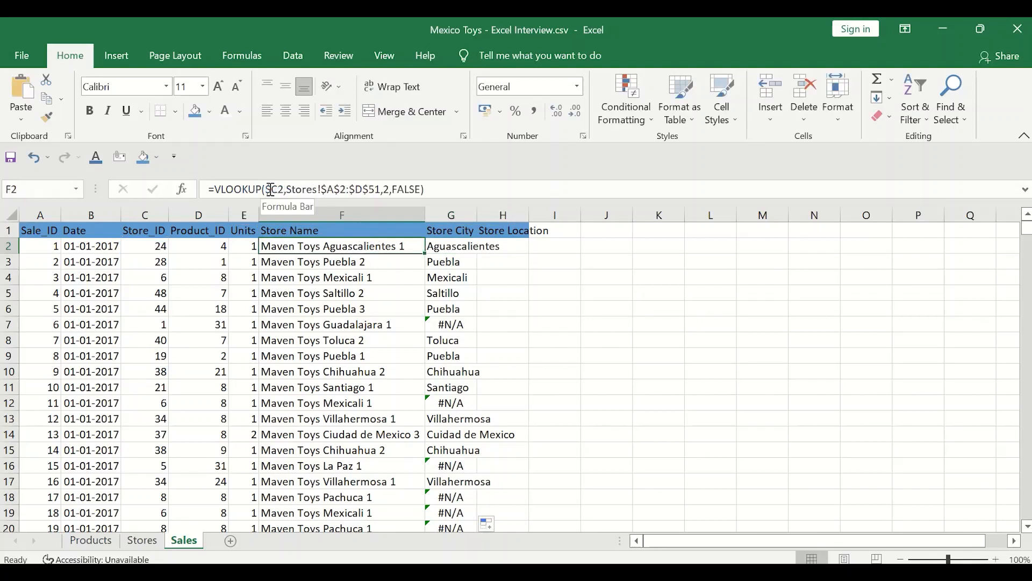
{"action": "left_click", "coordinate": [269, 188]}
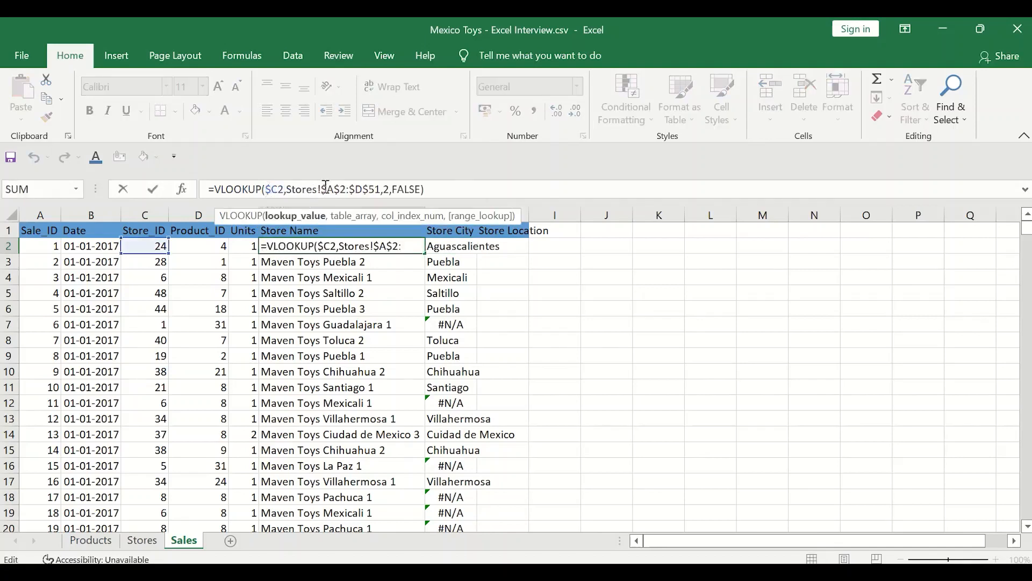
{"action": "left_click_drag", "start_coordinate": [321, 188], "coordinate": [375, 189]}
{"action": "key", "text": "Escape"}
{"action": "left_click", "coordinate": [464, 243]}
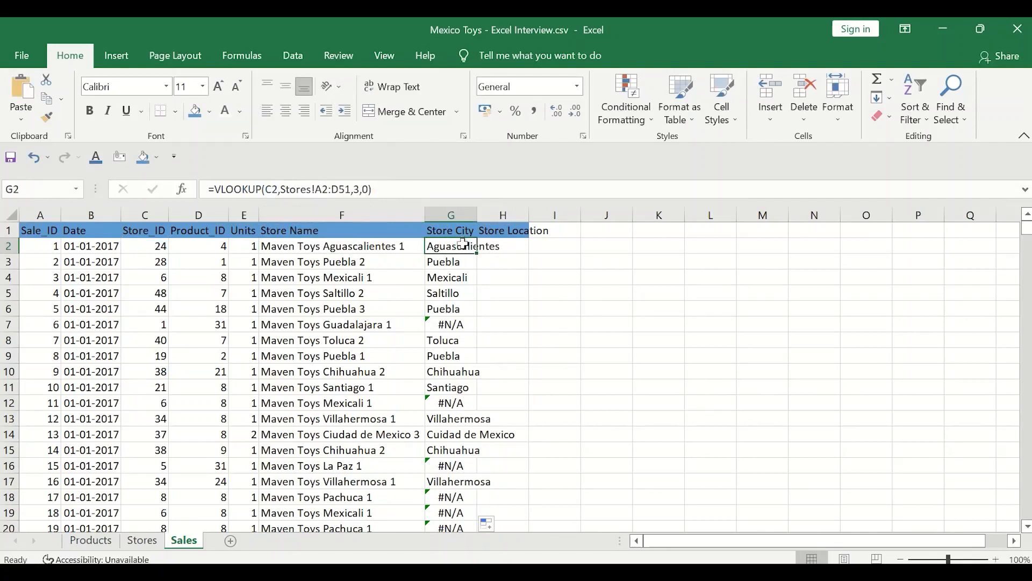
- Examine the table array reference in the G3 Store City formula without changing the formula
{"action": "left_click", "coordinate": [456, 261]}
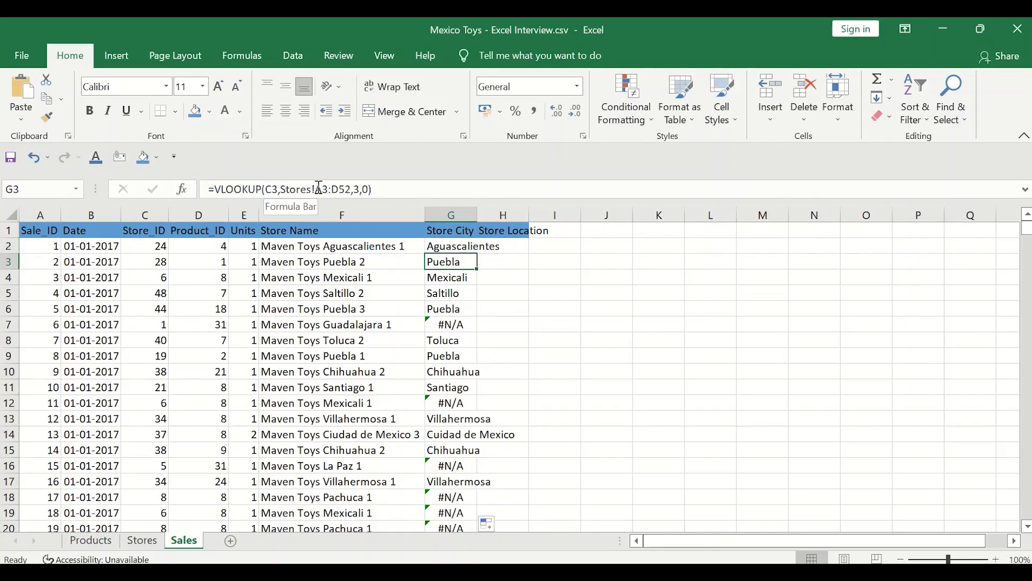
{"action": "left_click_drag", "start_coordinate": [316, 189], "coordinate": [352, 188]}
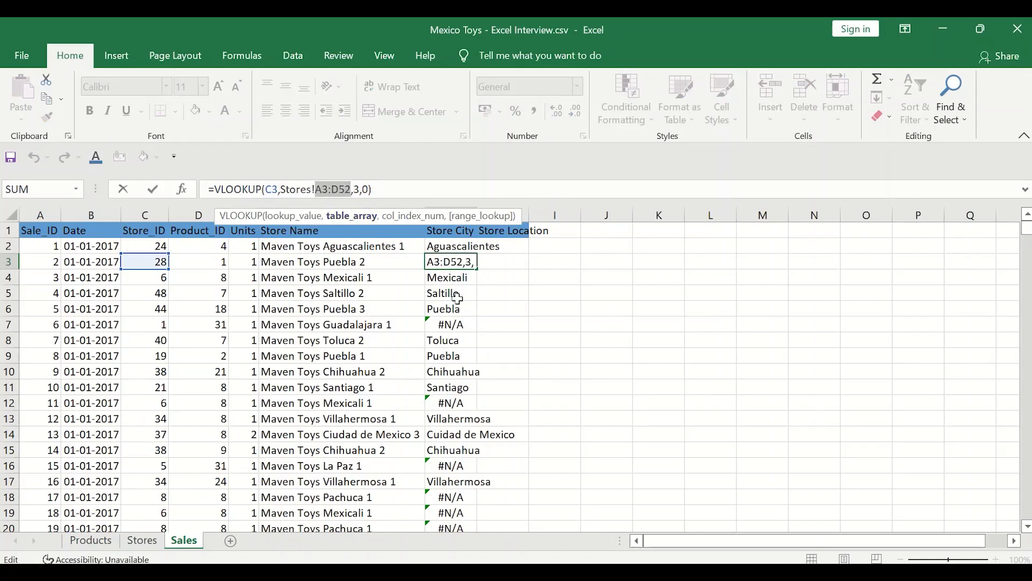
{"action": "left_click", "coordinate": [451, 324]}
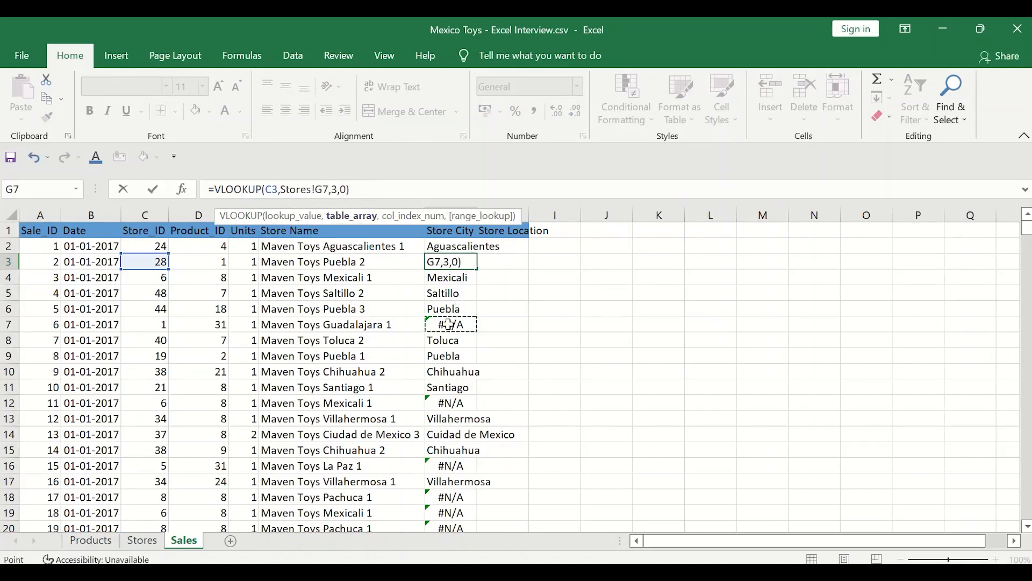
{"action": "key", "text": "Escape"}
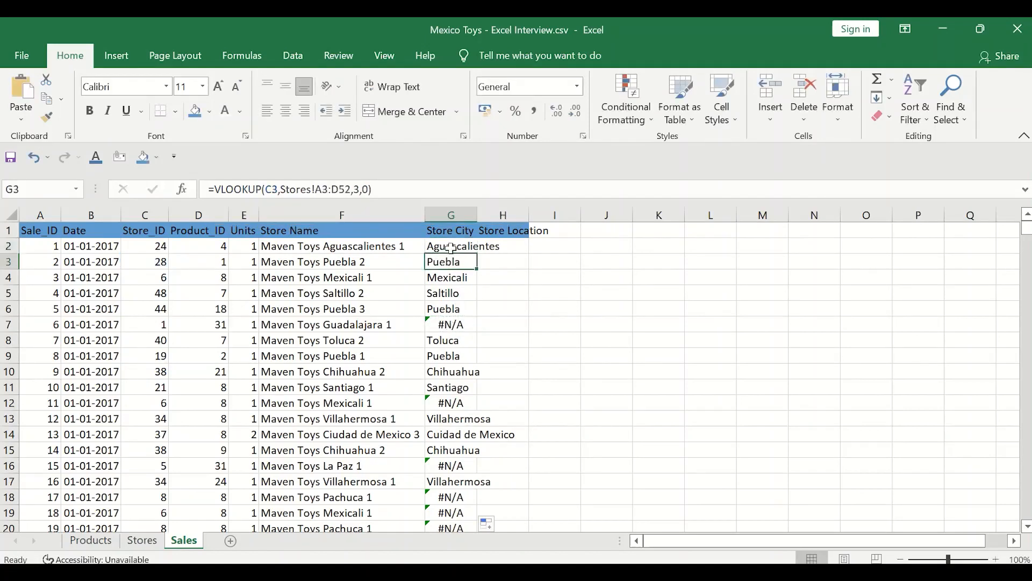
- Clear the filled Store City formulas from G3 down to the last sales row
{"action": "key", "text": "ctrl+shift+Down"}
{"action": "key", "text": "ctrl+BackSpace"}
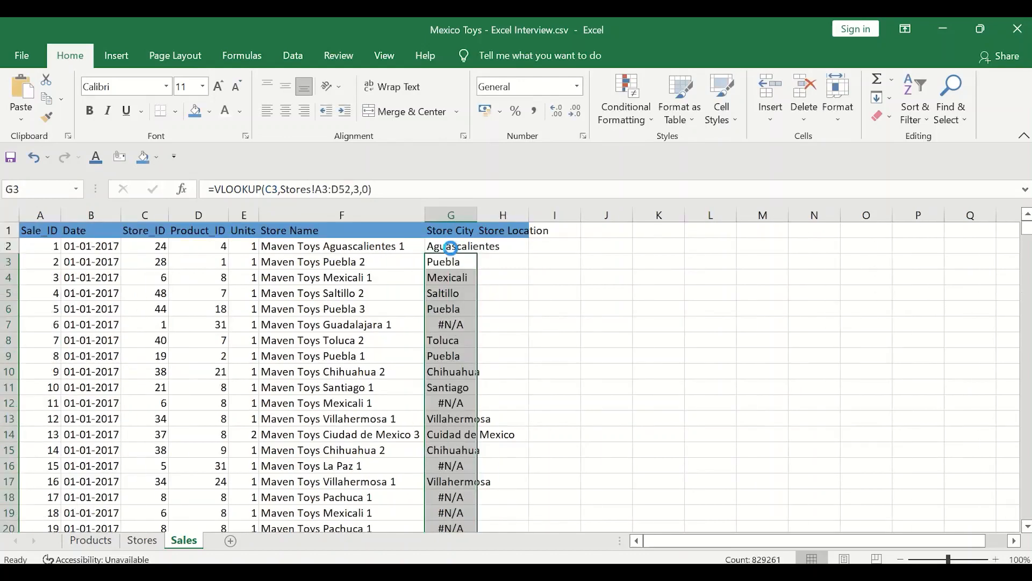
{"action": "key", "text": "Delete"}
{"action": "key", "text": "ctrl+Up"}
- Lock the references in the G2 formula, making the table array Stores!$A$2:$D$51 and the lookup value $C2
{"action": "left_click", "coordinate": [451, 246]}
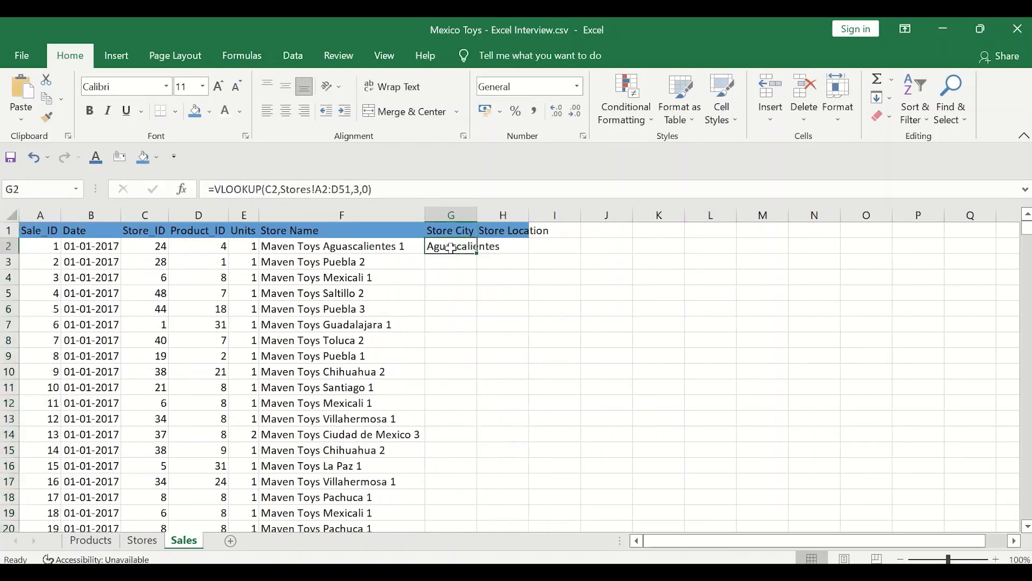
{"action": "left_click", "coordinate": [330, 188]}
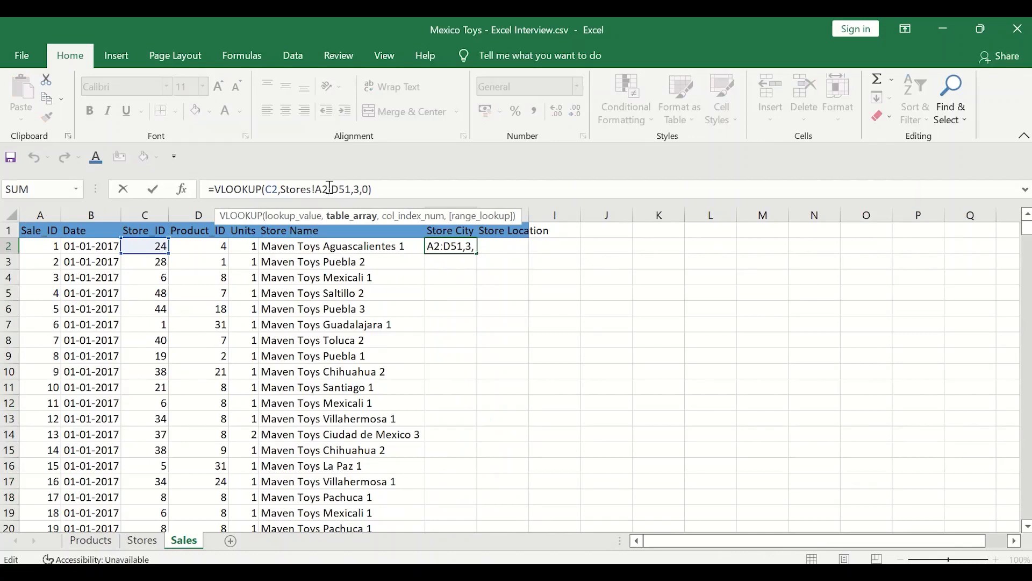
{"action": "key", "text": "F4"}
{"action": "left_click", "coordinate": [342, 187]}
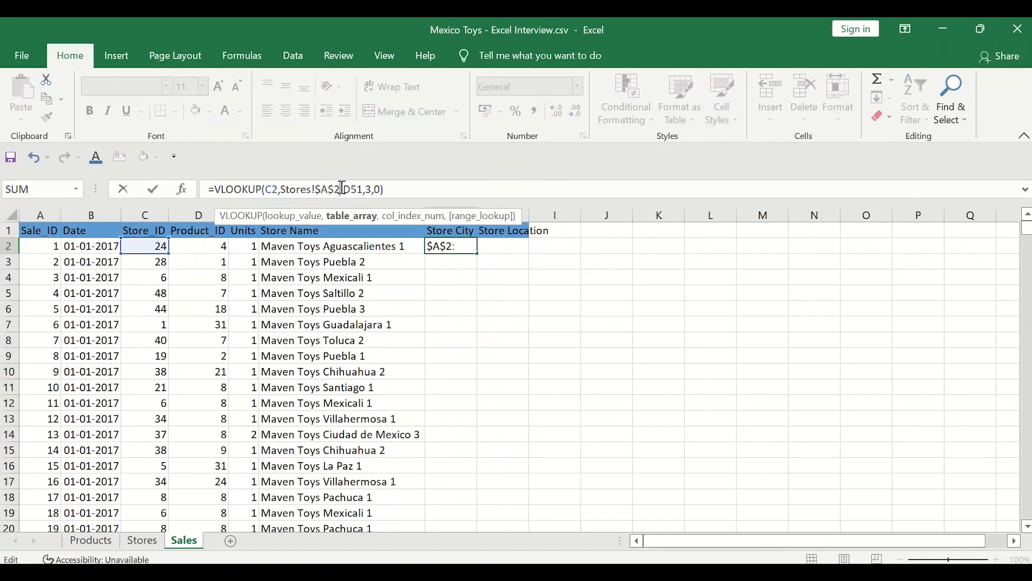
{"action": "key", "text": "F4"}
{"action": "left_click", "coordinate": [266, 188]}
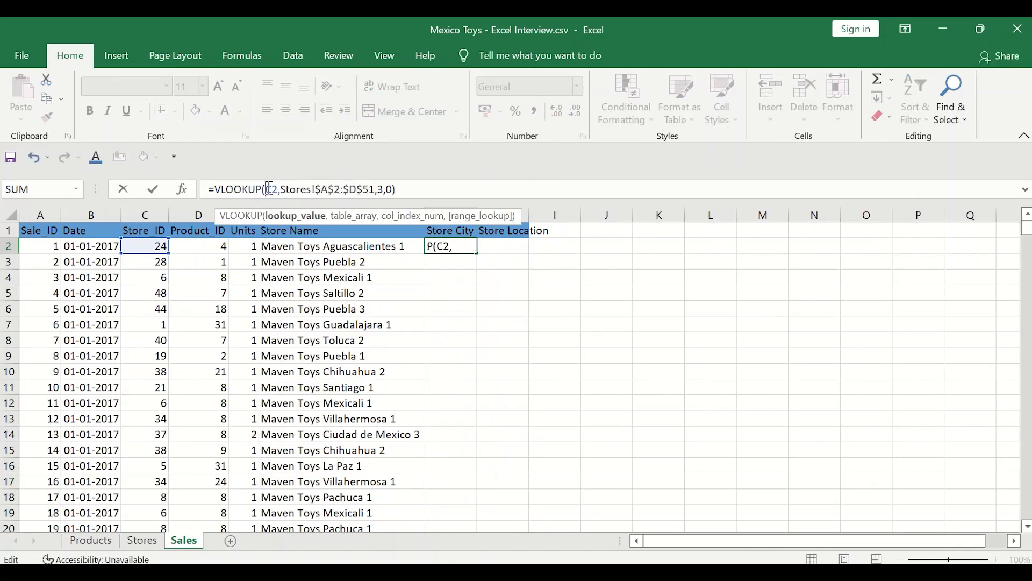
{"action": "type", "text": "$"}
{"action": "key", "text": "Return"}
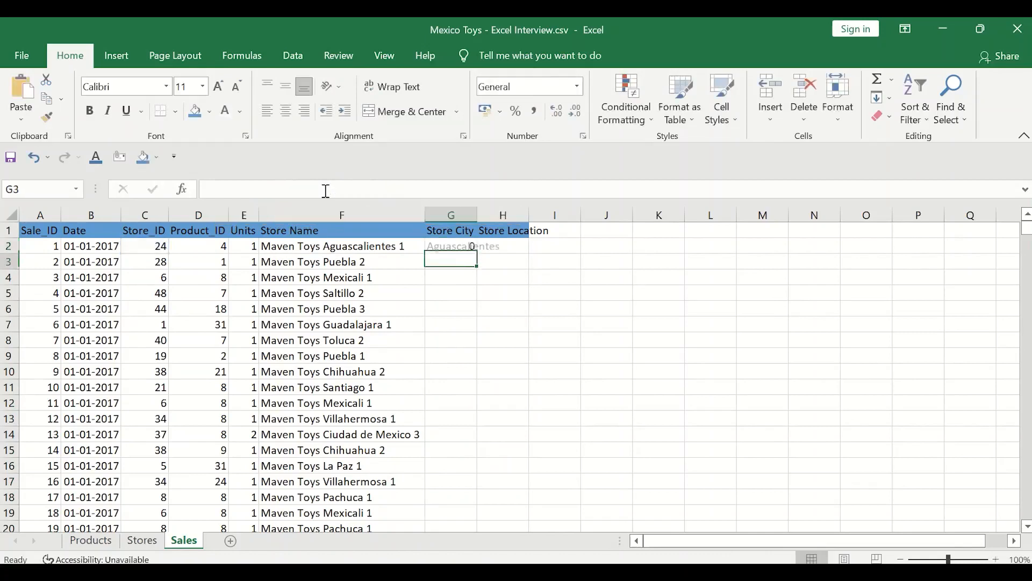
- Fill the G2 lookup formula down the Store City column for all sales rows and auto-fit the column width
{"action": "key", "text": "Up"}
{"action": "double_click", "coordinate": [477, 253]}
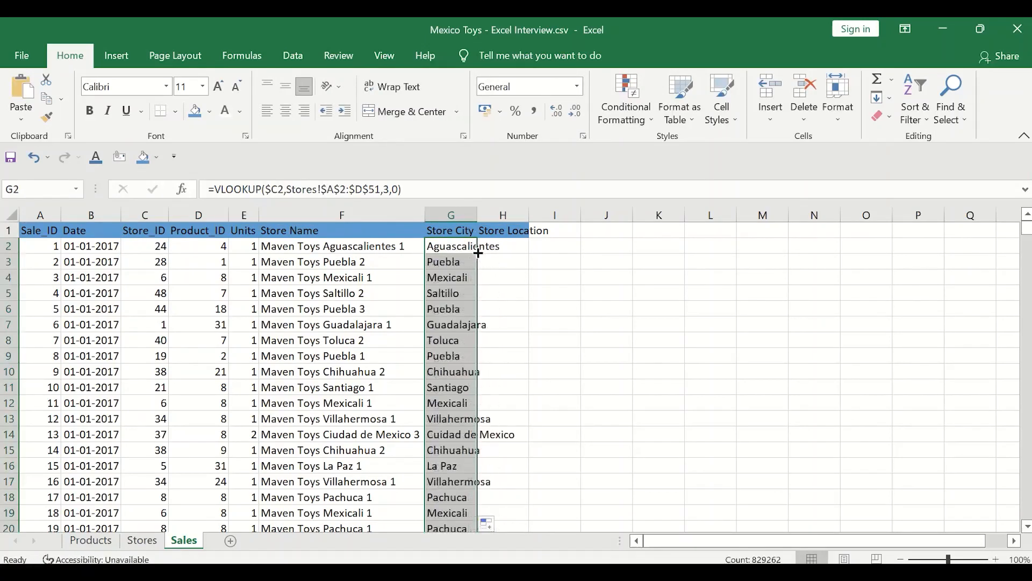
{"action": "double_click", "coordinate": [476, 214]}
- Copy the G2 lookup formula into H2 and set its column index to 4 for Store Location
{"action": "left_click", "coordinate": [537, 247]}
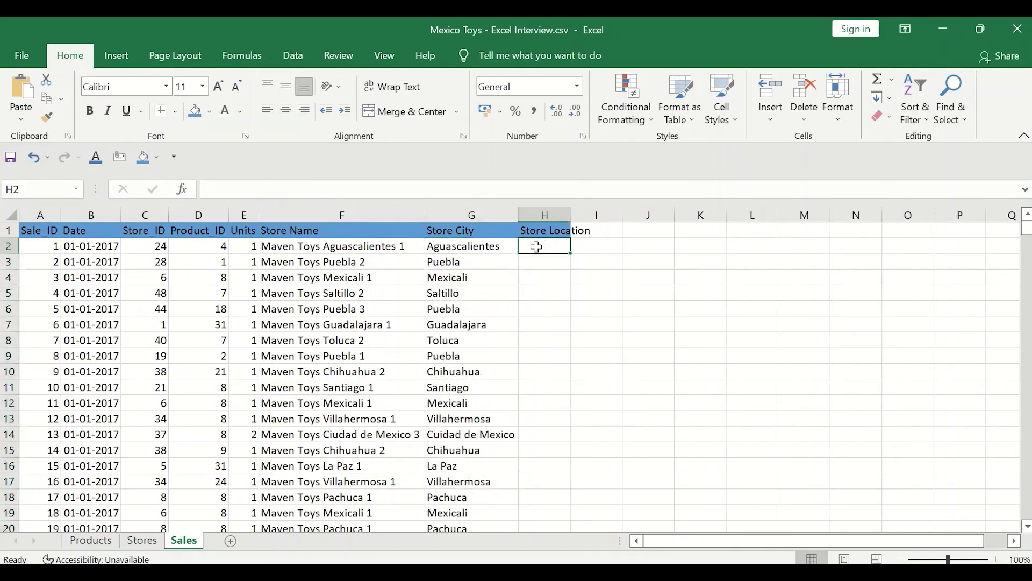
{"action": "key", "text": "Left"}
{"action": "key", "text": "ctrl+c"}
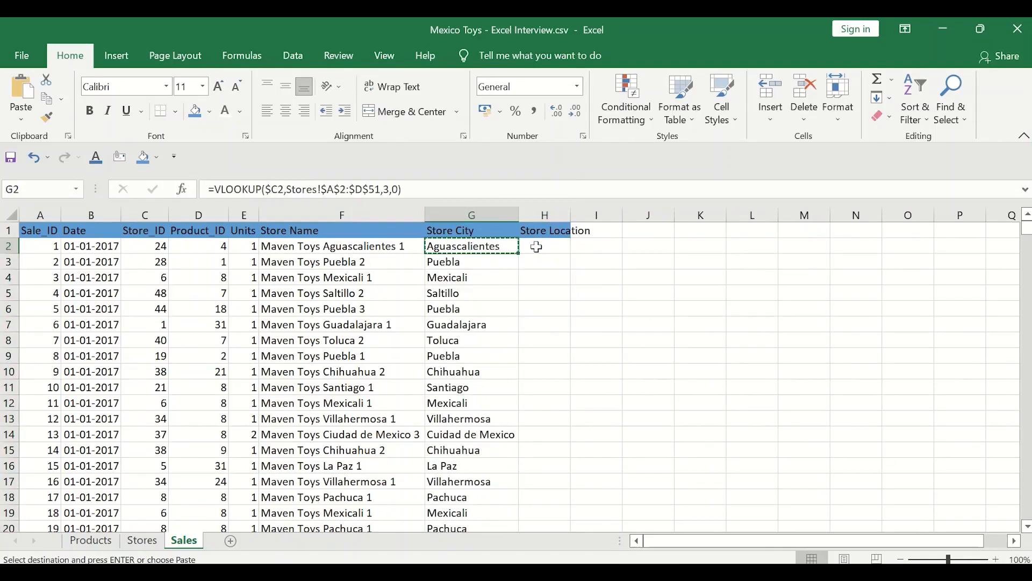
{"action": "key", "text": "Right"}
{"action": "key", "text": "ctrl+v"}
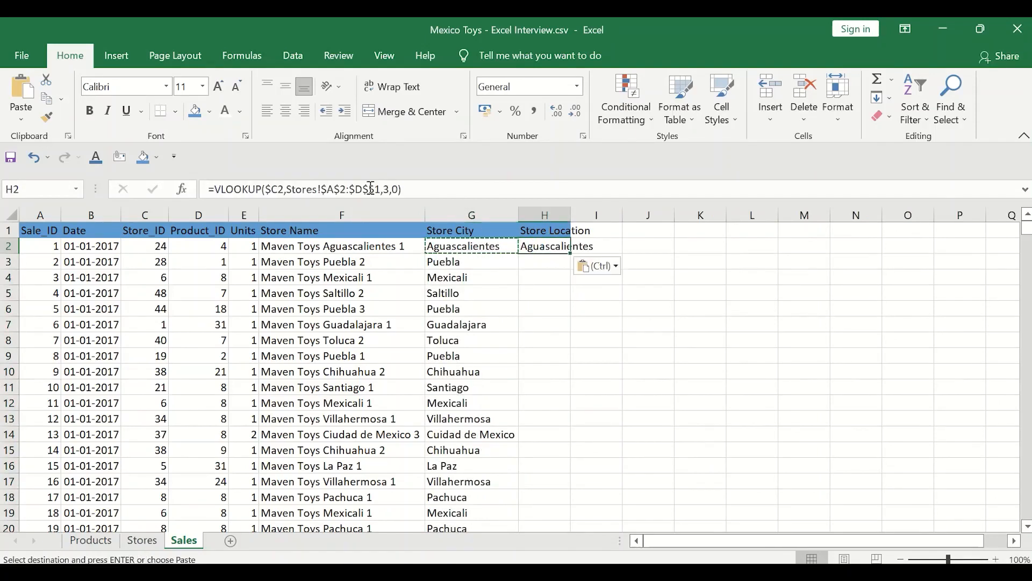
{"action": "left_click", "coordinate": [396, 188]}
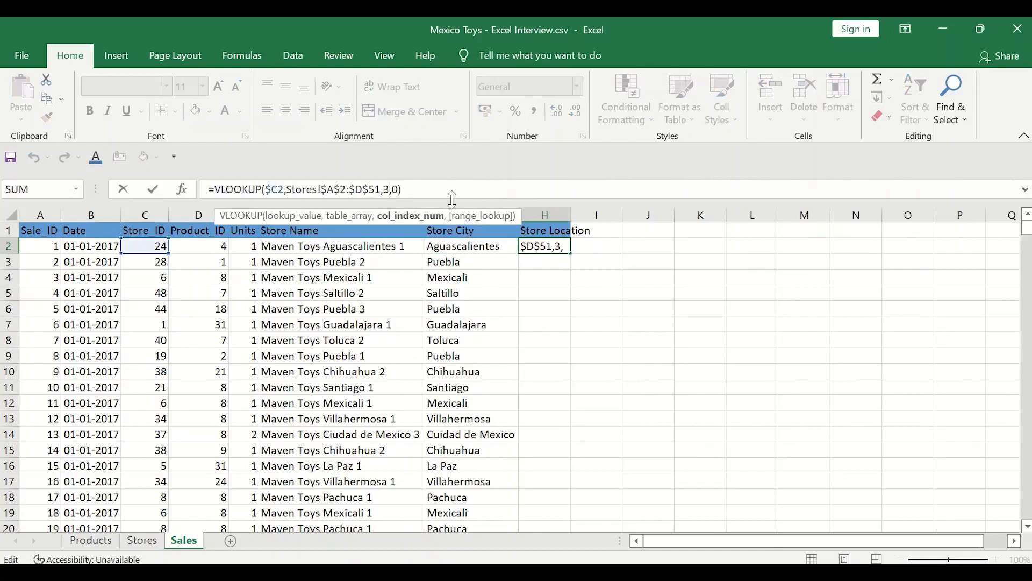
{"action": "key", "text": "BackSpace"}
{"action": "type", "text": "4"}
{"action": "key", "text": "Return"}
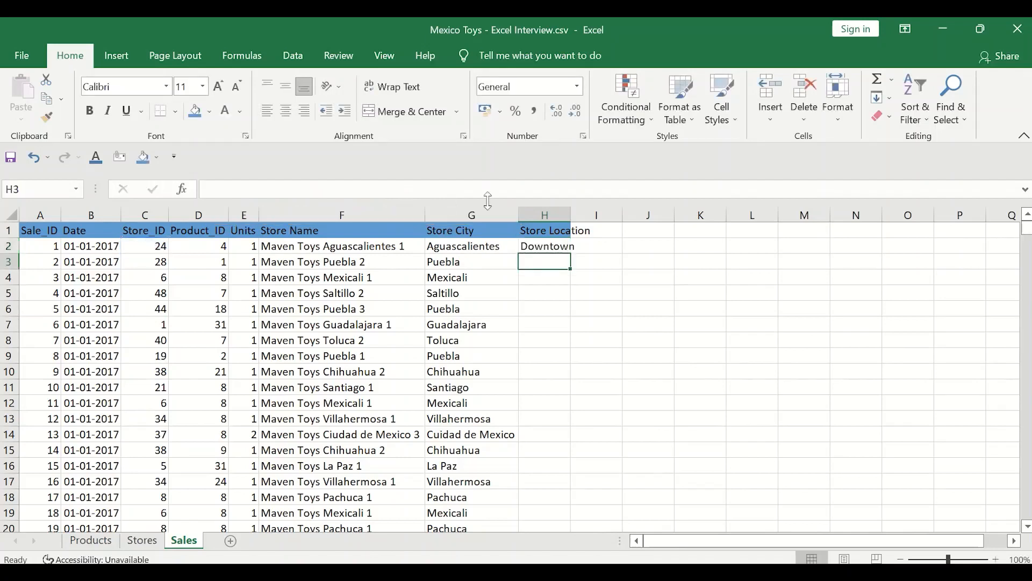
- Auto-fit the Store Location column and fill the H2 lookup formula down to the last sales row
{"action": "double_click", "coordinate": [570, 213]}
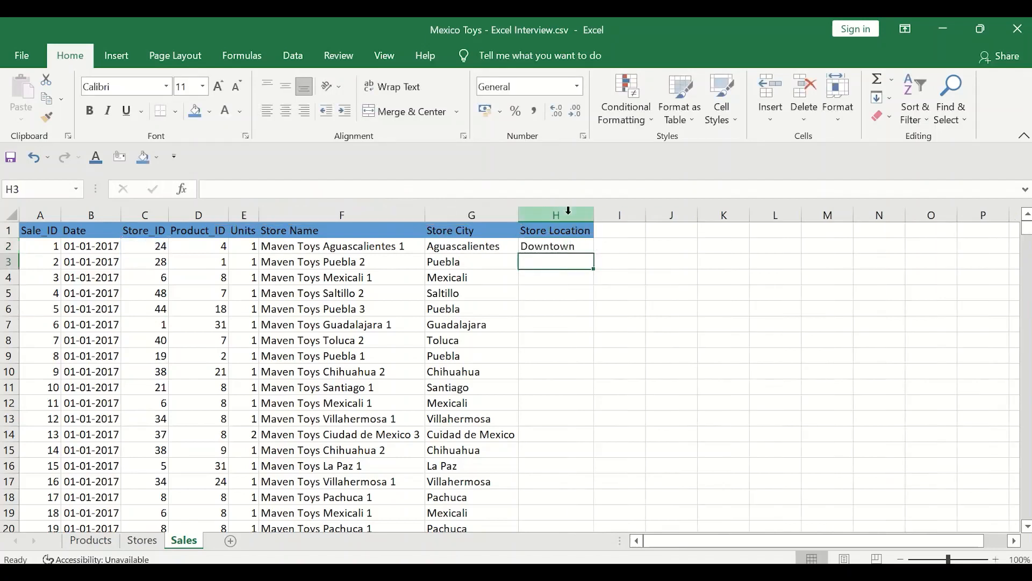
{"action": "left_click", "coordinate": [572, 243]}
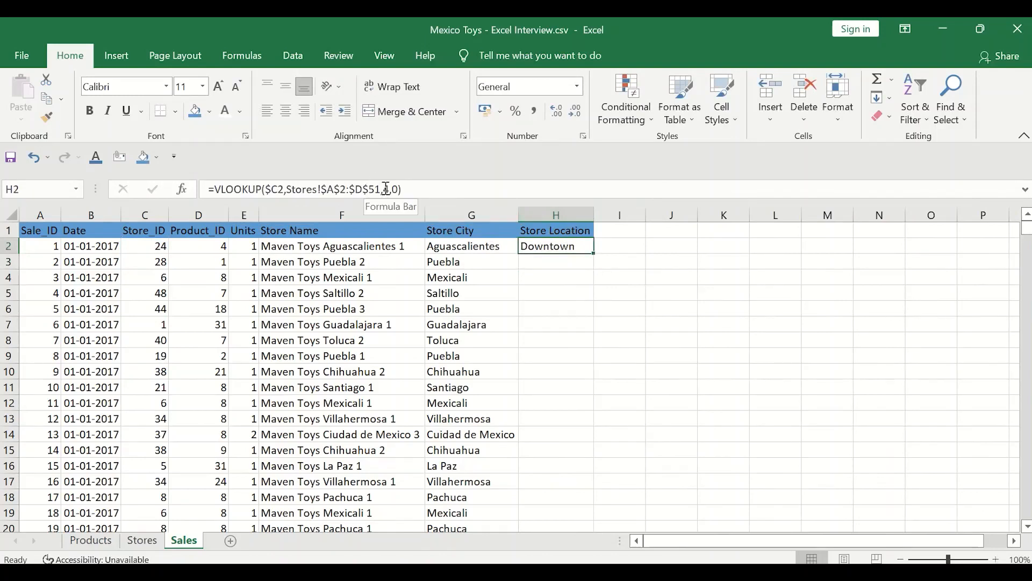
{"action": "left_click_drag", "start_coordinate": [597, 250], "coordinate": [598, 253]}
{"action": "double_click", "coordinate": [599, 252]}
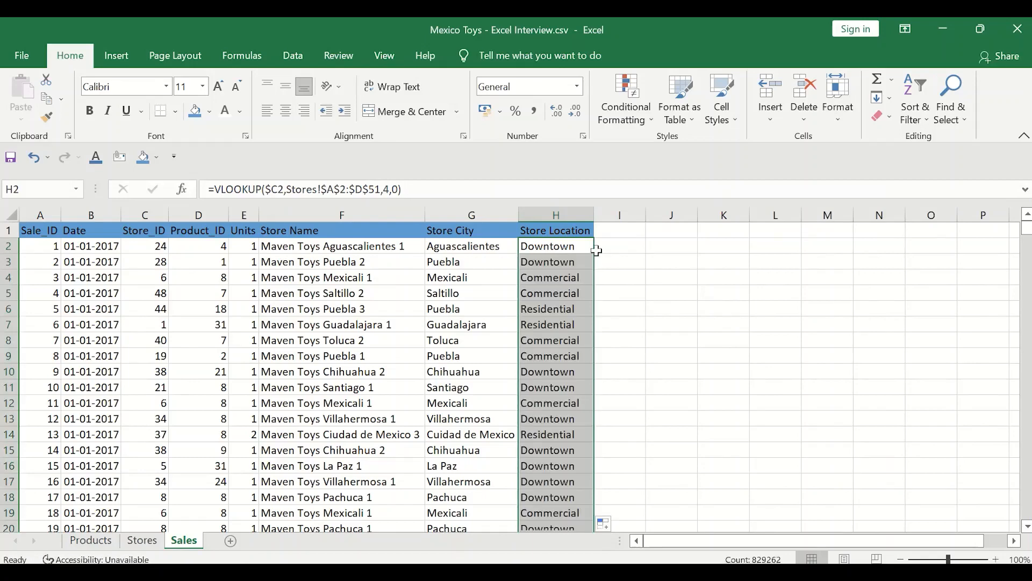
{"action": "key", "text": "Down"}
{"action": "key", "text": "Down"}
{"action": "key", "text": "ctrl+shift+Down"}
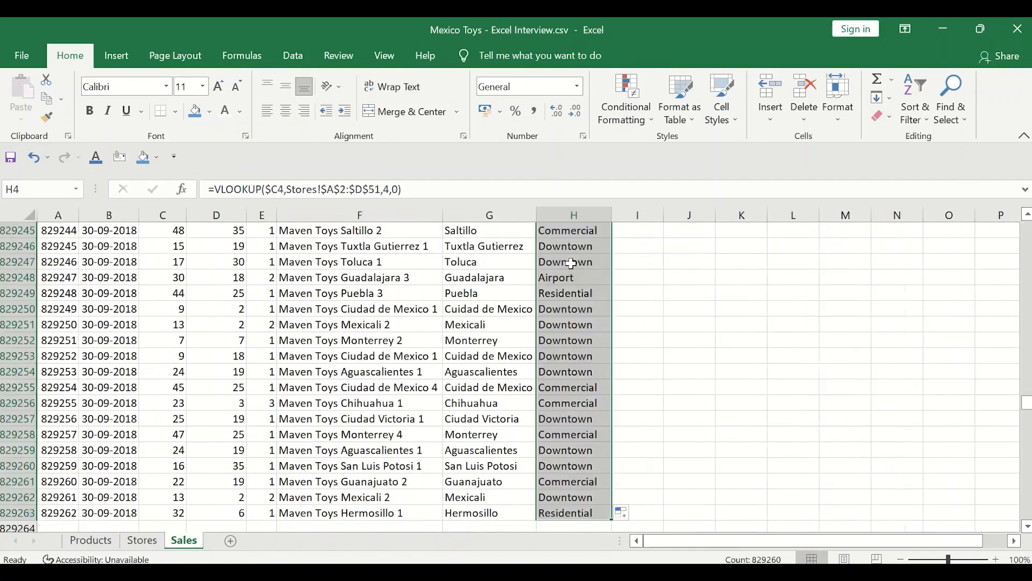
- Add the header Product Name in I1, beside Store Location
{"action": "key", "text": "Up"}
{"action": "key", "text": "Up"}
{"action": "key", "text": "Up"}
{"action": "key", "text": "Right"}
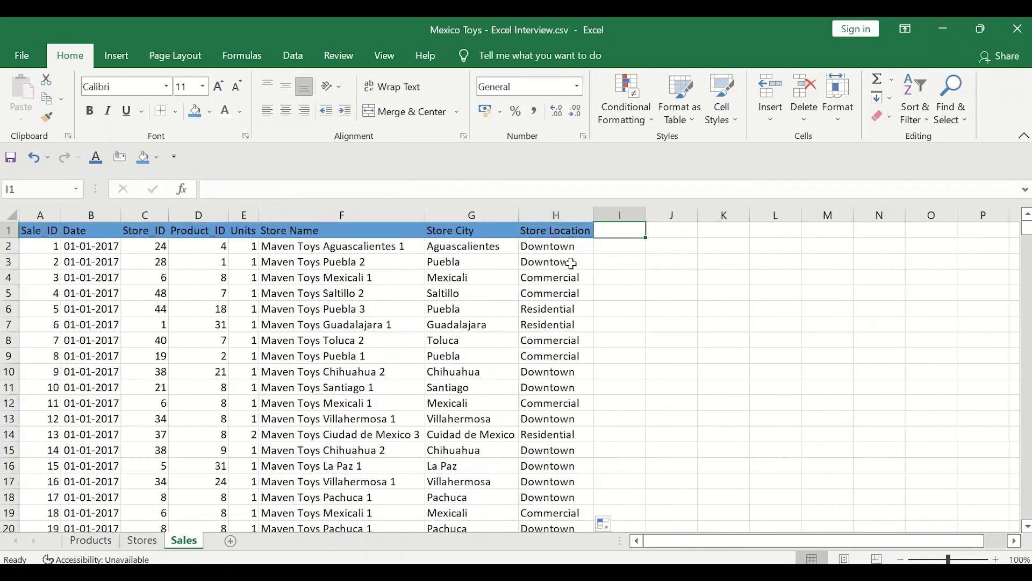
{"action": "type", "text": "Pr"}
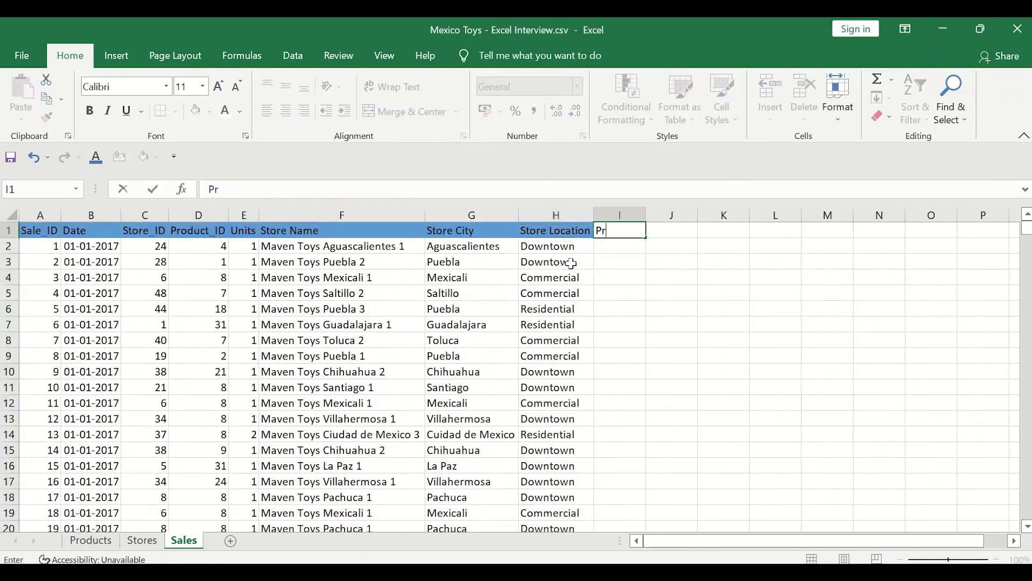
{"action": "type", "text": "oduct Name"}
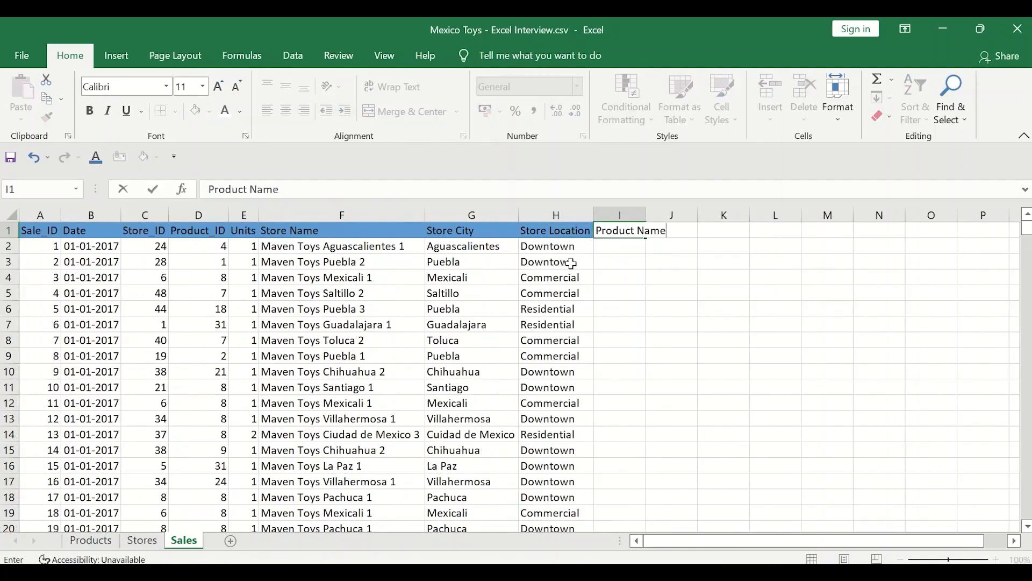
{"action": "key", "text": "Return"}
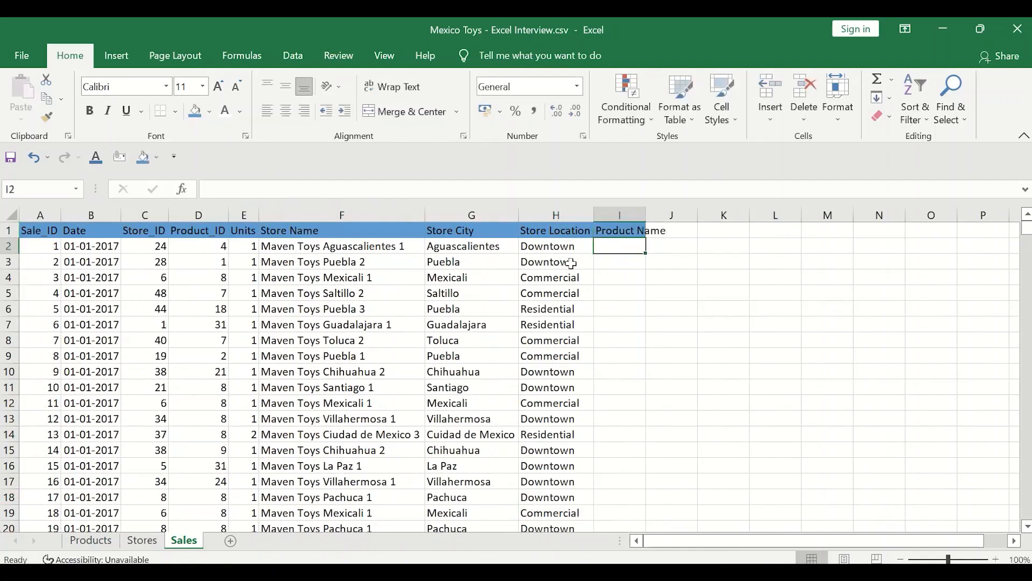
- Check the table on the Products sheet and start a VLOOKUP in Sales cell I2 with Product_ID cell D2 as lookup value
{"action": "left_click", "coordinate": [618, 214]}
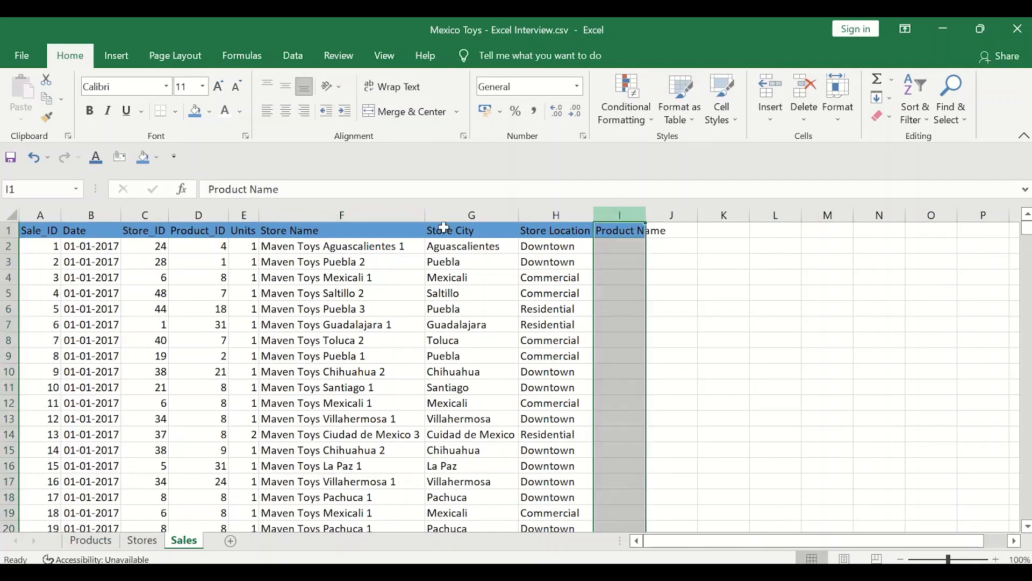
{"action": "left_click", "coordinate": [218, 214]}
{"action": "left_click", "coordinate": [91, 540]}
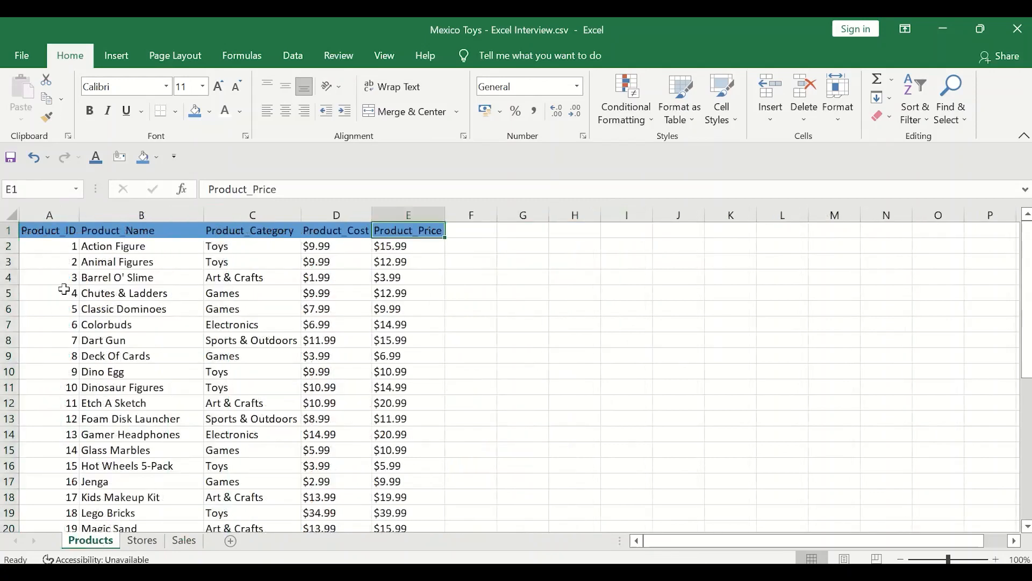
{"action": "left_click", "coordinate": [12, 216]}
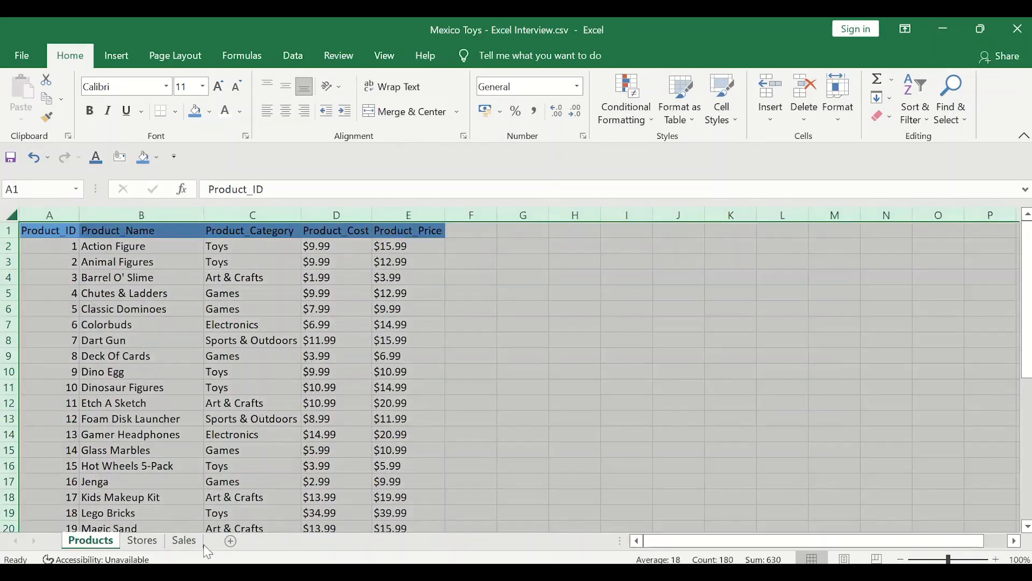
{"action": "left_click", "coordinate": [184, 540]}
{"action": "left_click", "coordinate": [601, 251]}
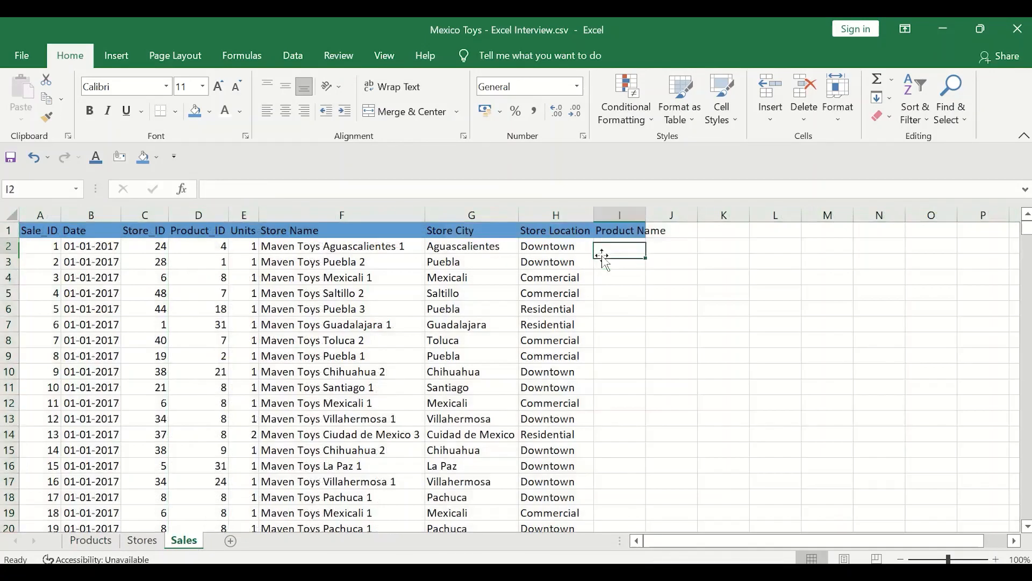
{"action": "type", "text": "=vloo"}
{"action": "key", "text": "Tab"}
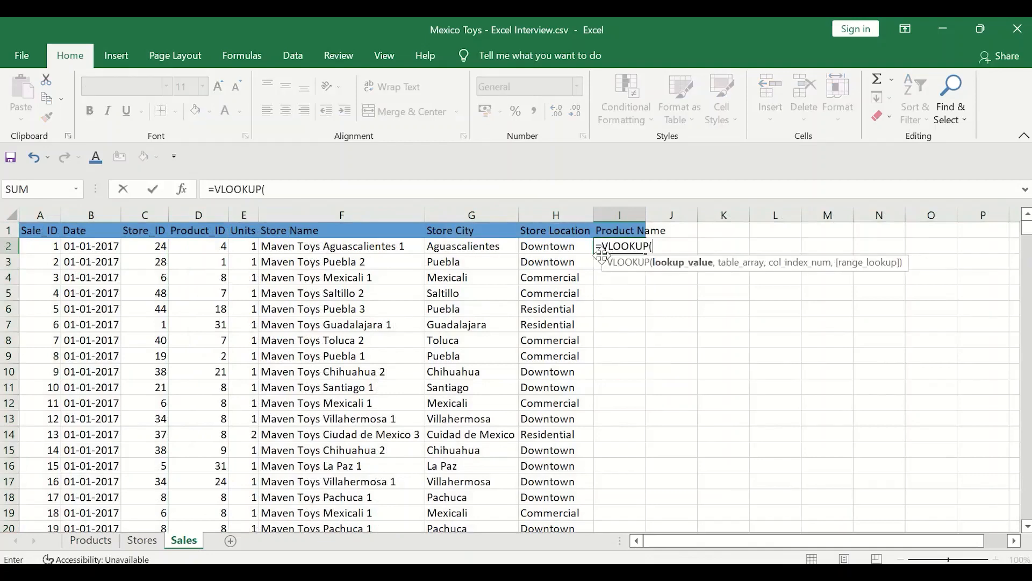
{"action": "key", "text": "Left"}
{"action": "key", "text": "Left"}
{"action": "key", "text": "Left"}
{"action": "key", "text": "Left"}
{"action": "key", "text": "Left"}
{"action": "type", "text": ","}
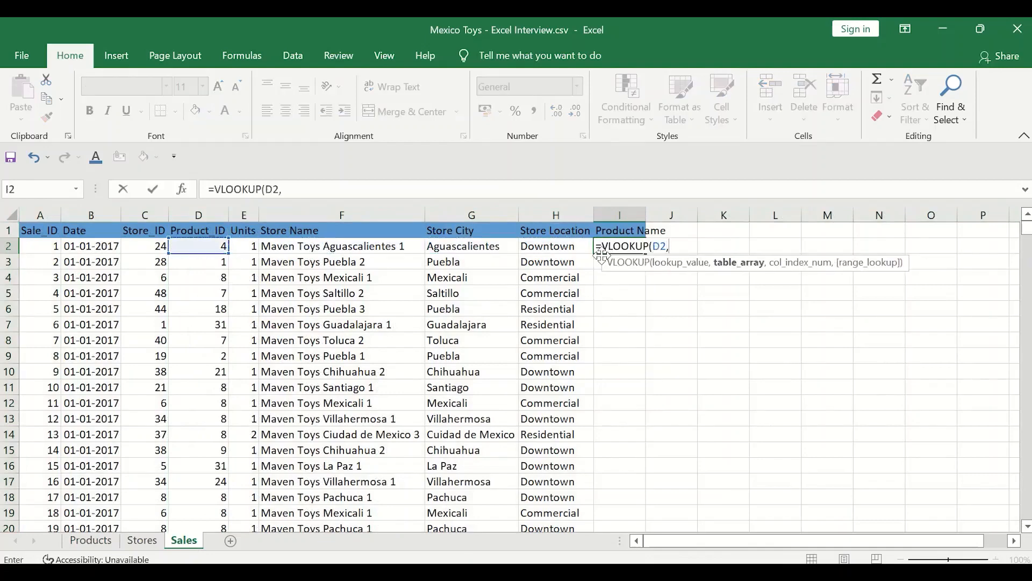
- Complete the I2 VLOOKUP with table array Products!A2:E36, column index 2 and exact match 0
{"action": "left_click", "coordinate": [104, 547]}
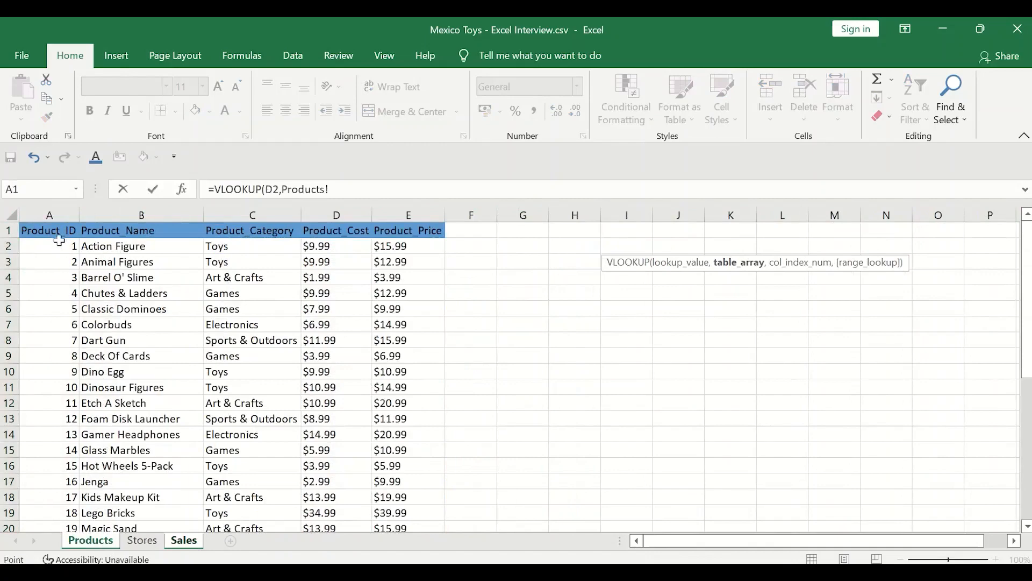
{"action": "left_click", "coordinate": [56, 231]}
{"action": "left_click", "coordinate": [58, 239]}
{"action": "key", "text": "ctrl+shift+Down"}
{"action": "key", "text": "ctrl+shift+Right"}
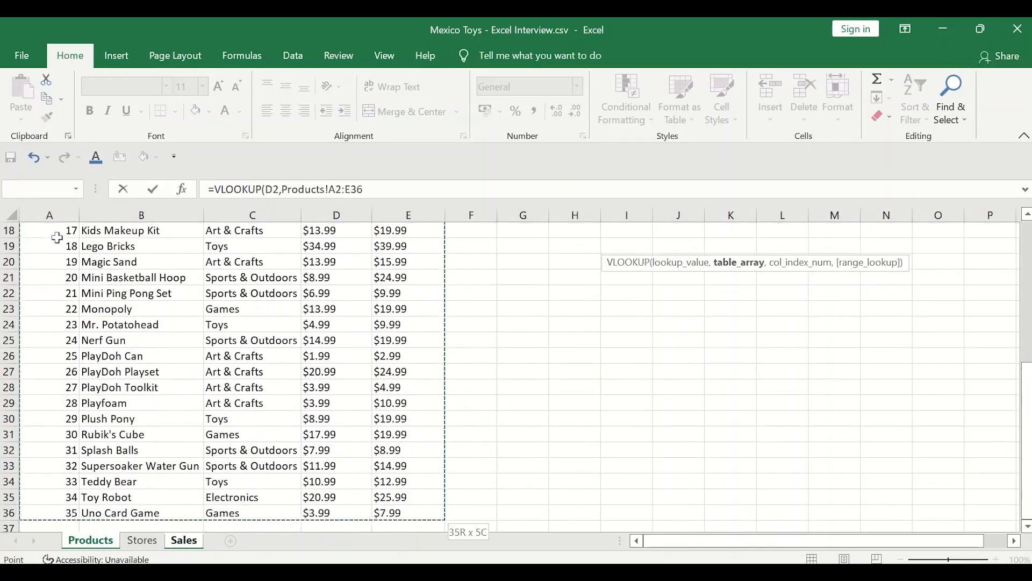
{"action": "type", "text": ",2,0)"}
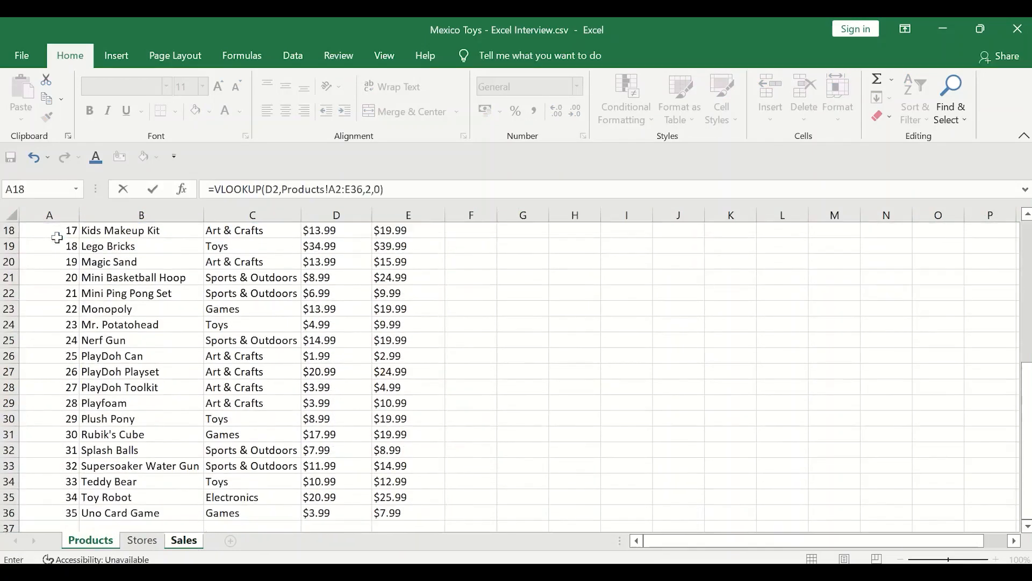
{"action": "key", "text": "Return"}
- Lock the I2 formula's references as $D2 and Products!$A$2:$E$36, and fill it down the Product Name column
{"action": "key", "text": "Up"}
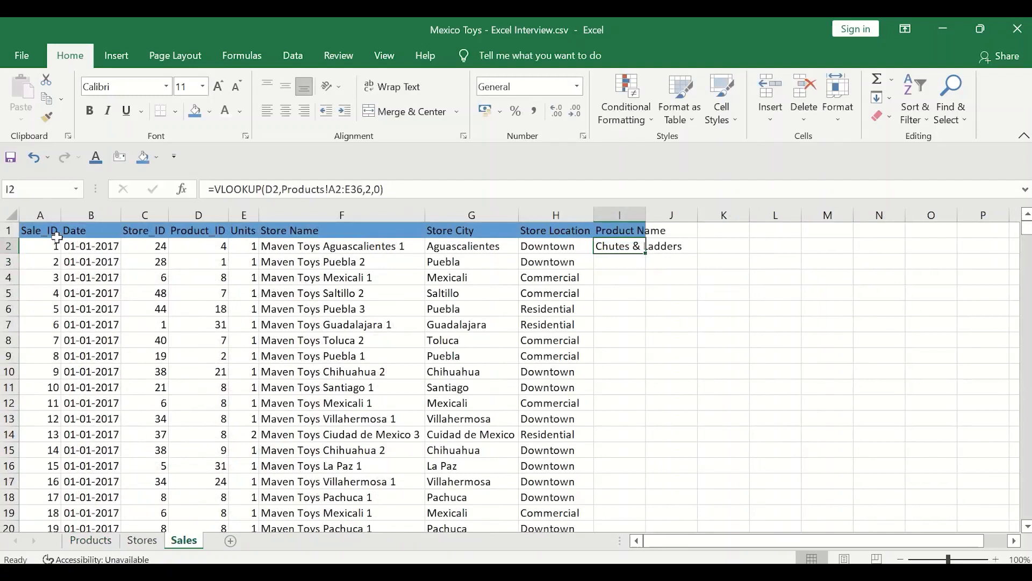
{"action": "left_click", "coordinate": [265, 189]}
{"action": "type", "text": "$"}
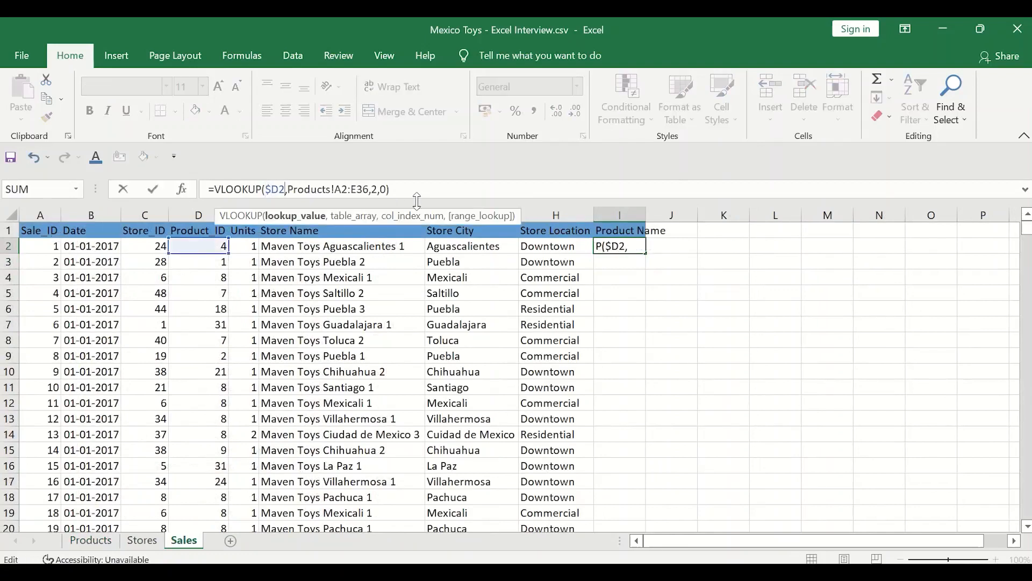
{"action": "key", "text": "Right"}
{"action": "key", "text": "Right"}
{"action": "key", "text": "Right"}
{"action": "key", "text": "Right"}
{"action": "key", "text": "Right"}
{"action": "key", "text": "Right"}
{"action": "key", "text": "Right"}
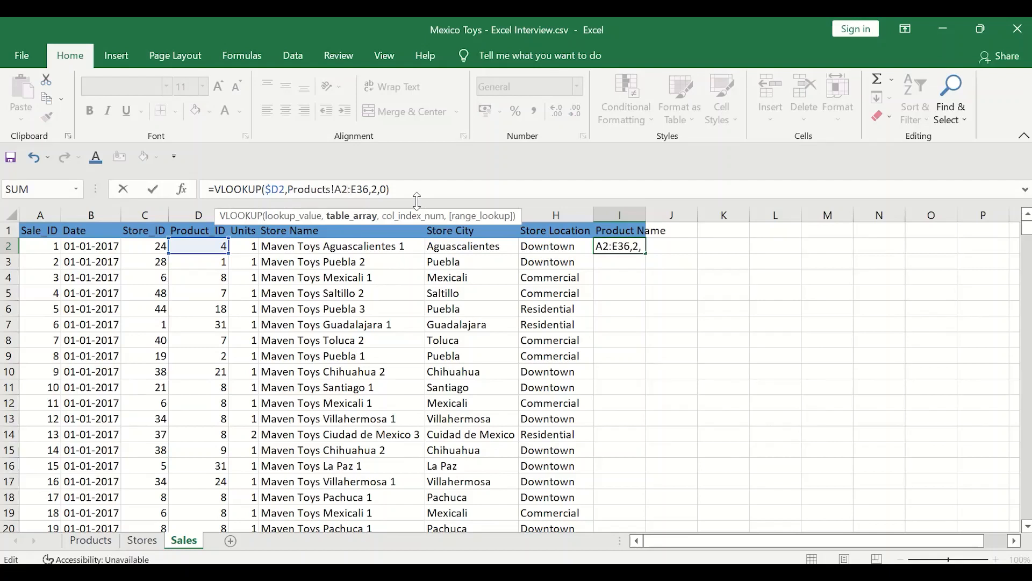
{"action": "key", "text": "F4"}
{"action": "key", "text": "Right"}
{"action": "key", "text": "F4"}
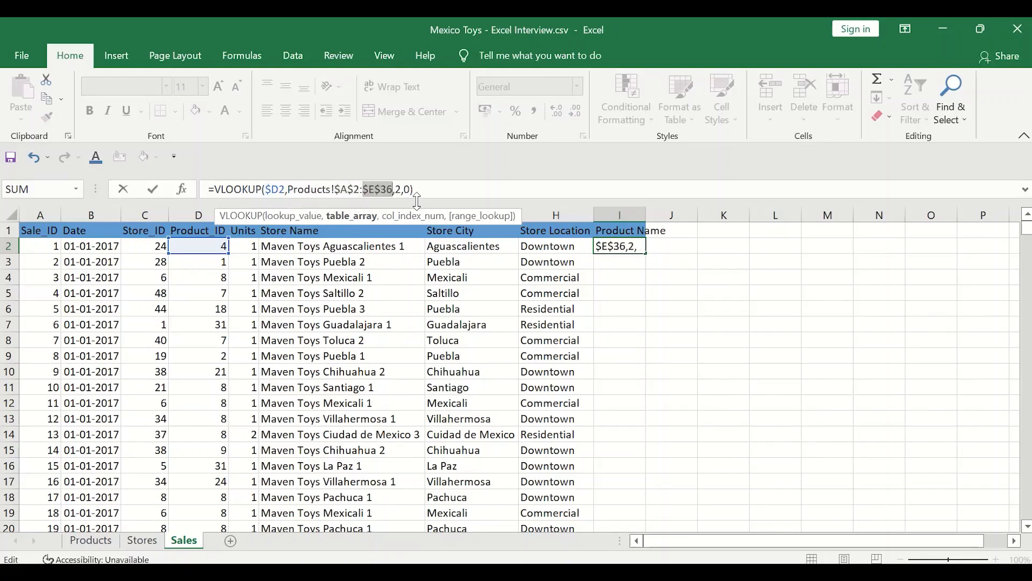
{"action": "key", "text": "ctrl+Return"}
{"action": "double_click", "coordinate": [645, 256]}
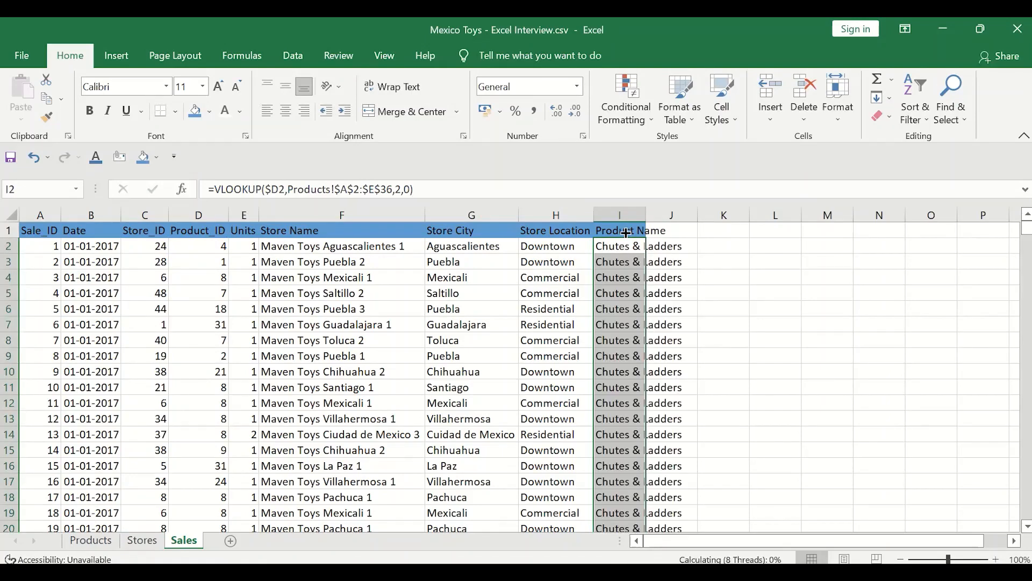
- Add the header Product Category in J1, beside Product Name
{"action": "key", "text": "Up"}
{"action": "key", "text": "Right"}
{"action": "type", "text": "Produ"}
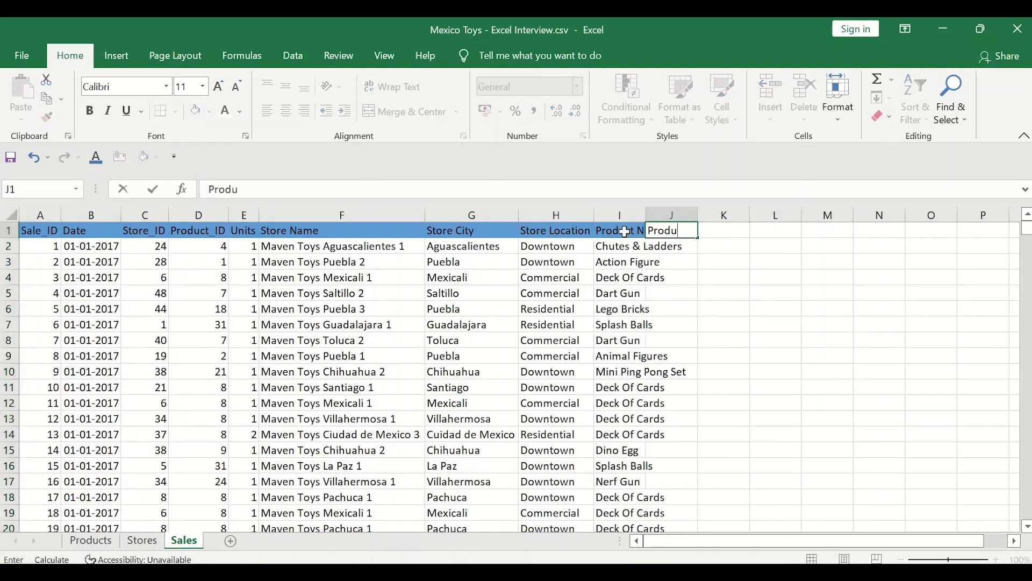
{"action": "type", "text": "ct Category"}
{"action": "key", "text": "Return"}
- Copy the I2 lookup formula into J2 and set its column index to 3 for Product Category
{"action": "key", "text": "Left"}
{"action": "key", "text": "ctrl+c"}
{"action": "key", "text": "Right"}
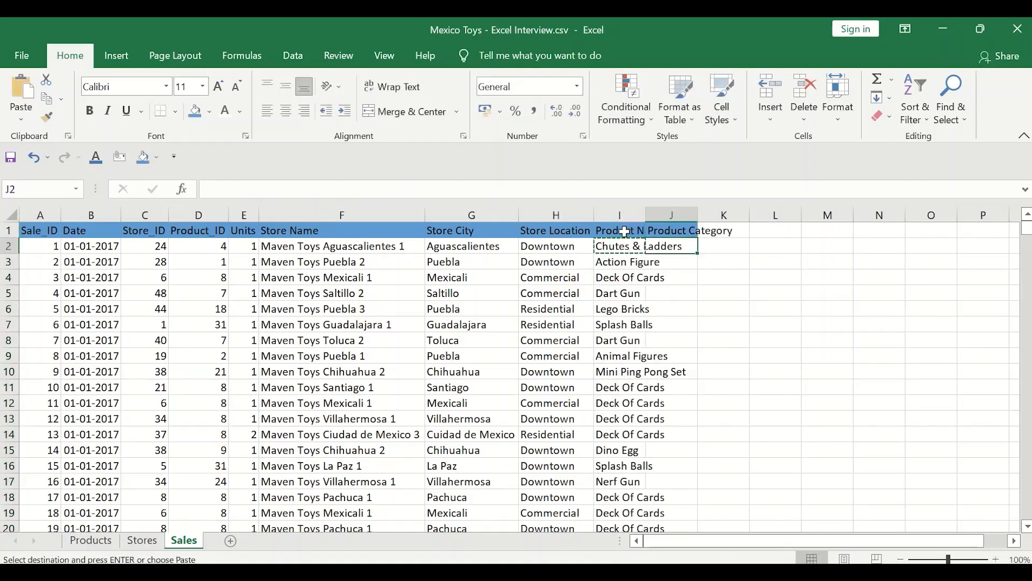
{"action": "key", "text": "ctrl+v"}
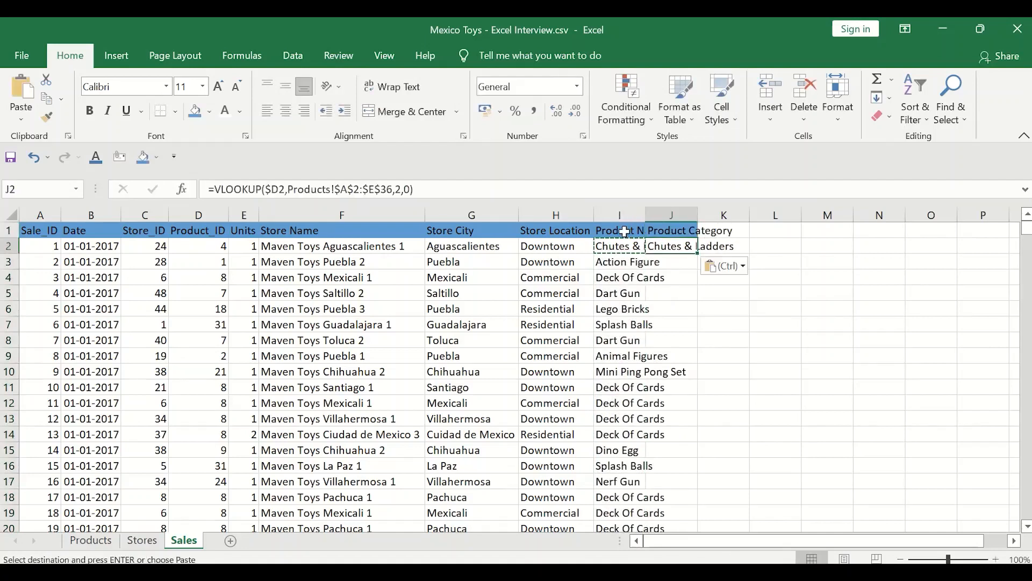
{"action": "left_click", "coordinate": [407, 189]}
{"action": "key", "text": "Delete"}
{"action": "type", "text": "3"}
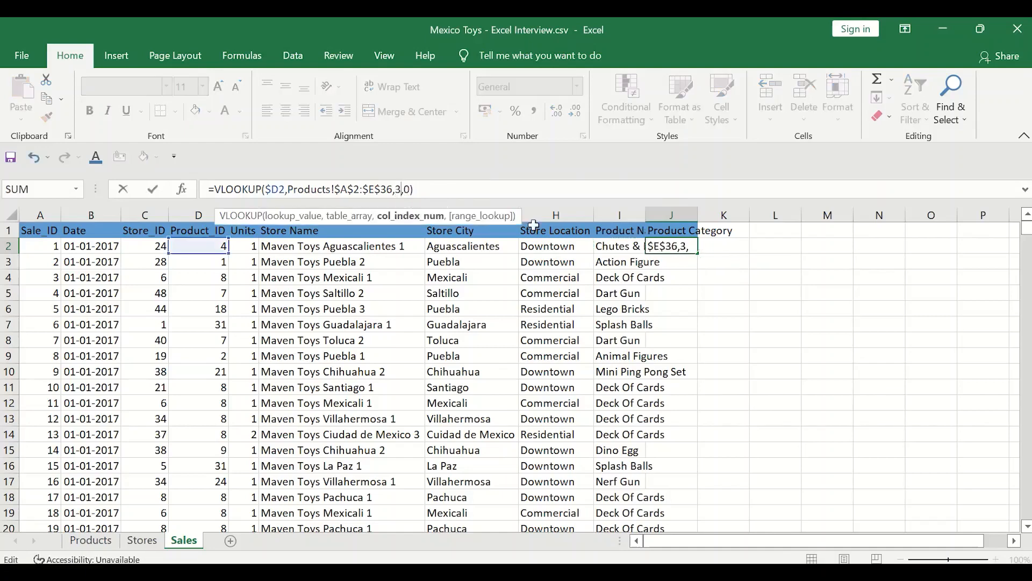
{"action": "key", "text": "ctrl+Return"}
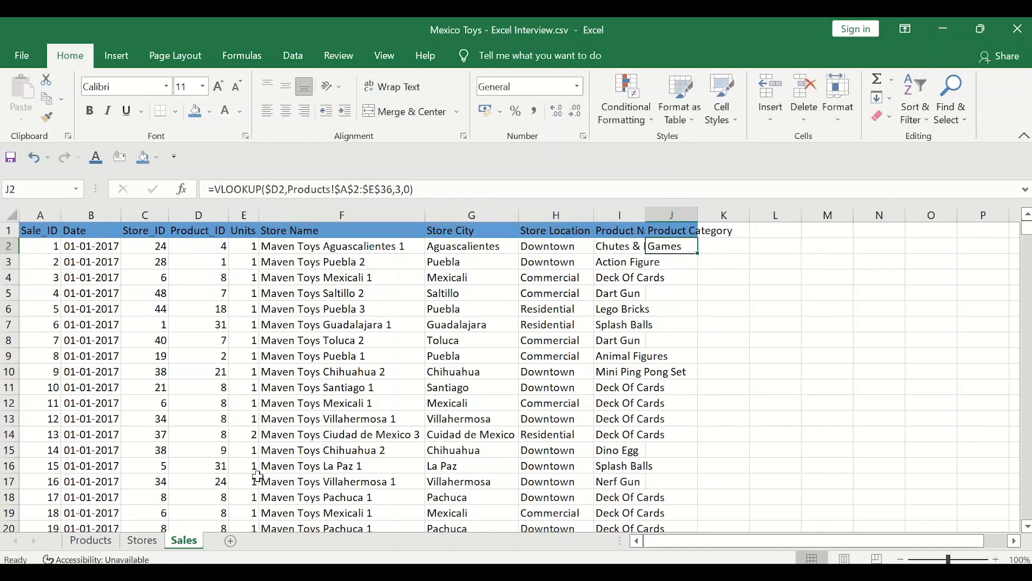
- Check the Product_Category column's position on the Products sheet and fill the J2 formula down the Product Category column on Sales
{"action": "left_click", "coordinate": [91, 541]}
{"action": "key", "text": "ctrl+shift+Up"}
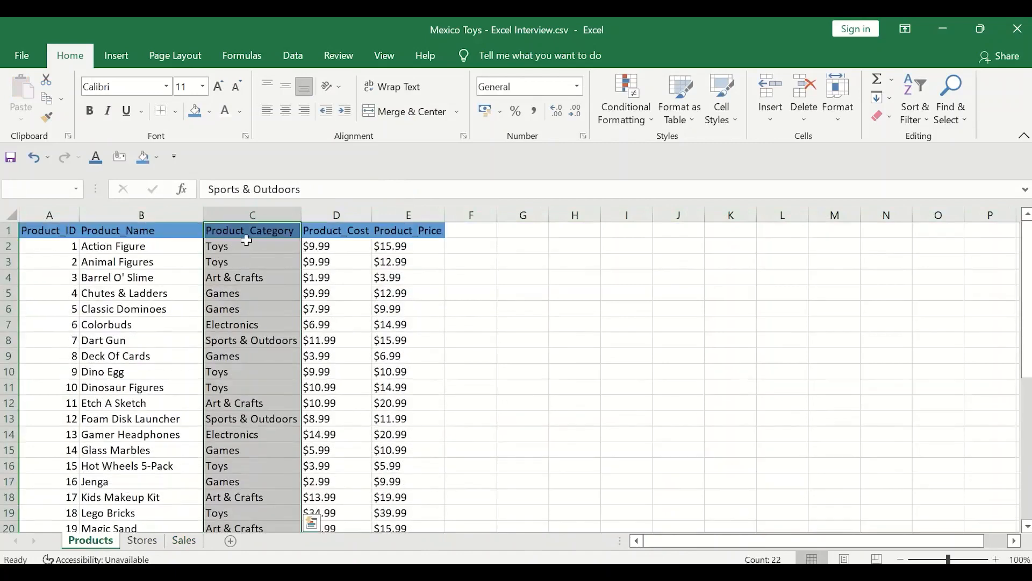
{"action": "left_click", "coordinate": [247, 214]}
{"action": "left_click", "coordinate": [152, 542]}
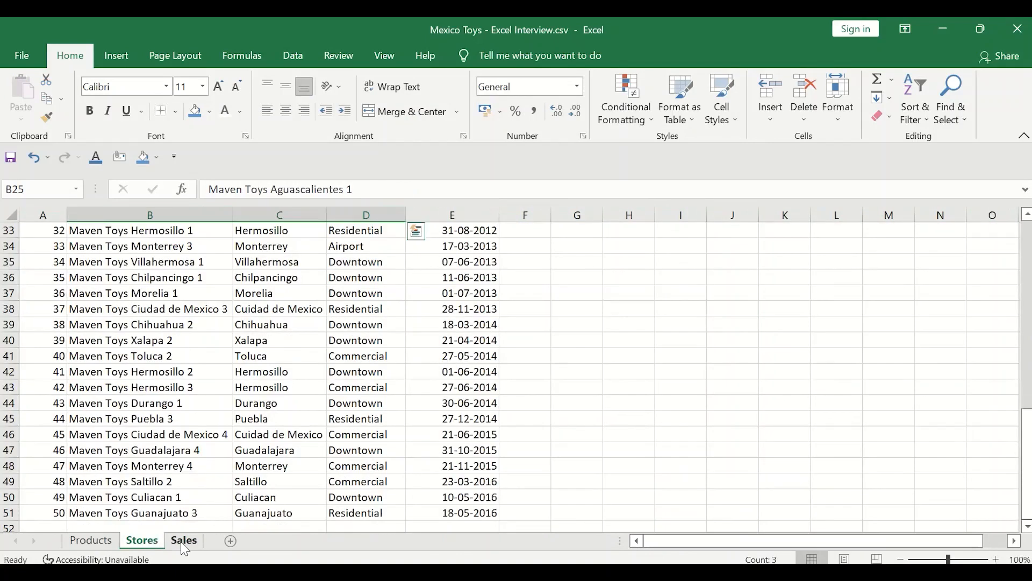
{"action": "left_click", "coordinate": [183, 540]}
{"action": "double_click", "coordinate": [697, 254]}
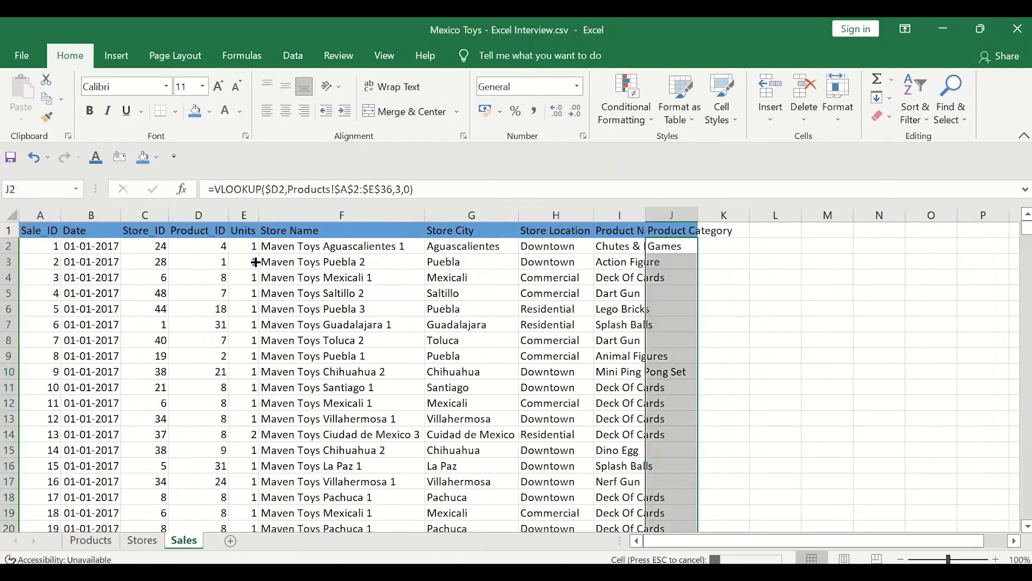
- Autofit the width of all columns on the Sales sheet to their contents
{"action": "left_click", "coordinate": [10, 214]}
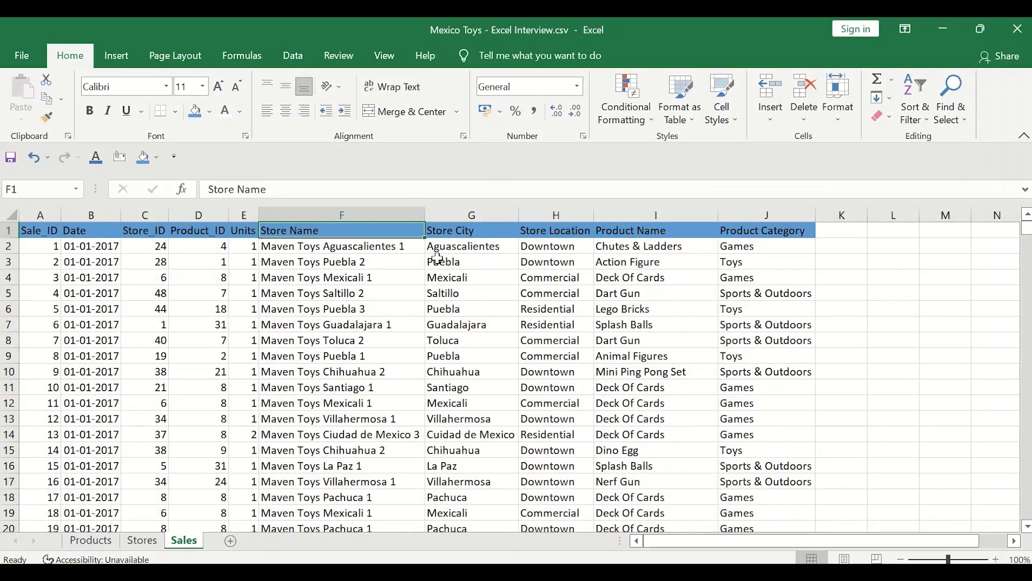
{"action": "left_click", "coordinate": [439, 258]}
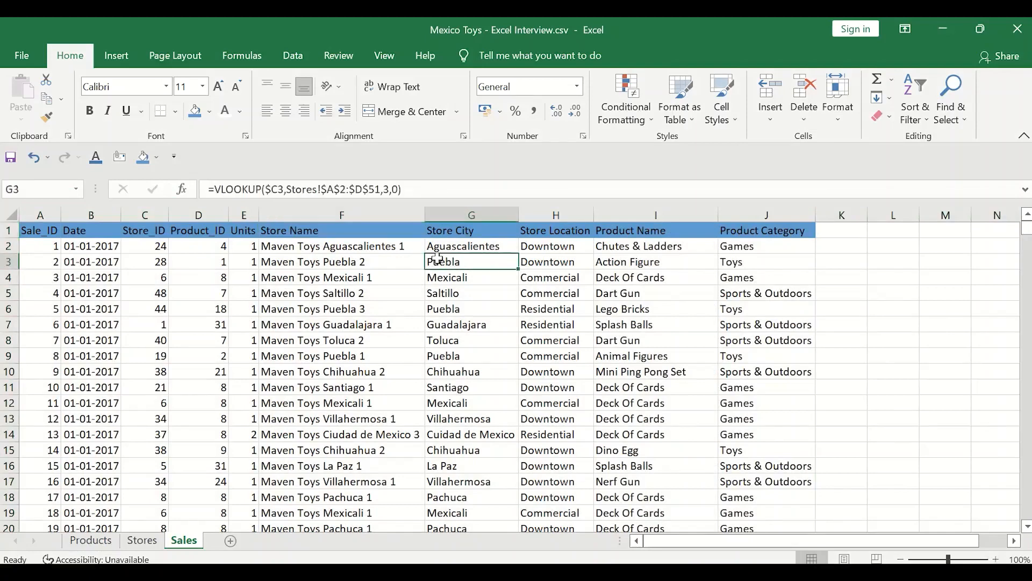
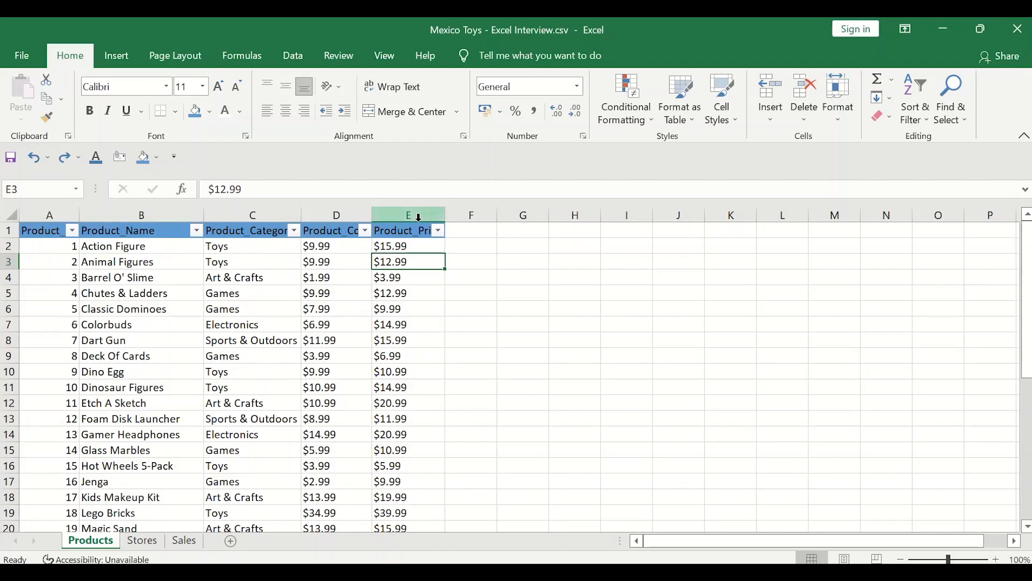
- Examine the Product_Cost and Product_Price columns on the Products sheet and check the number format of the prices
{"action": "left_click", "coordinate": [409, 214]}
{"action": "left_click", "coordinate": [349, 214]}
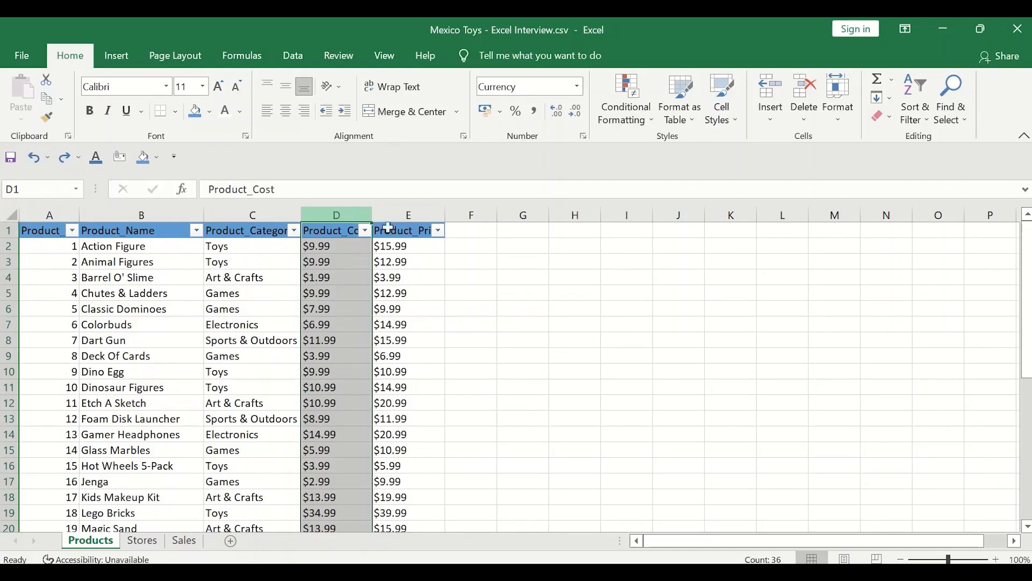
{"action": "left_click", "coordinate": [410, 247]}
{"action": "key", "text": "ctrl+shift+Down"}
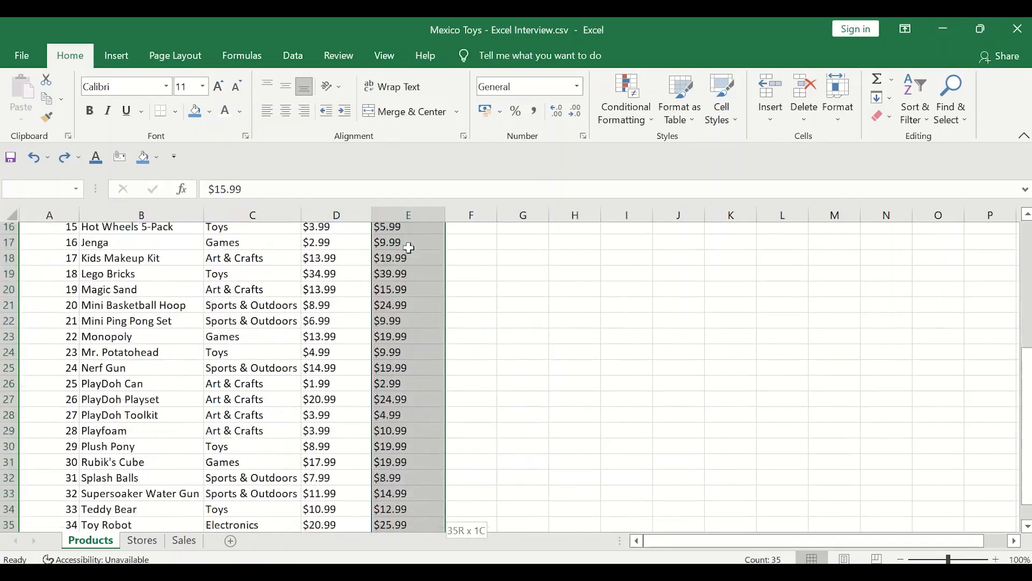
{"action": "key", "text": "shift+Left"}
{"action": "key", "text": "ctrl+Up"}
{"action": "key", "text": "Down"}
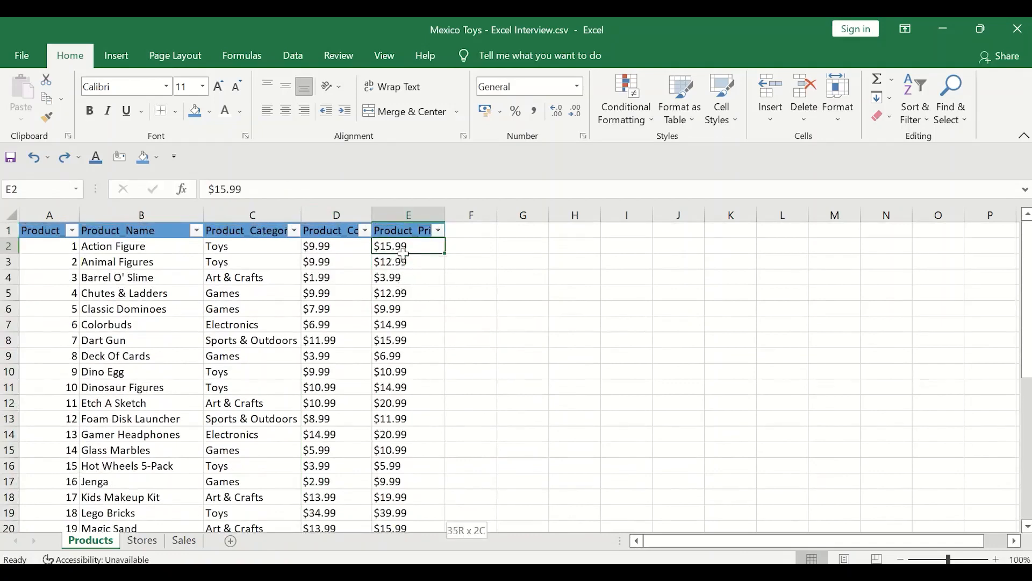
{"action": "key", "text": "ctrl+shift+Down"}
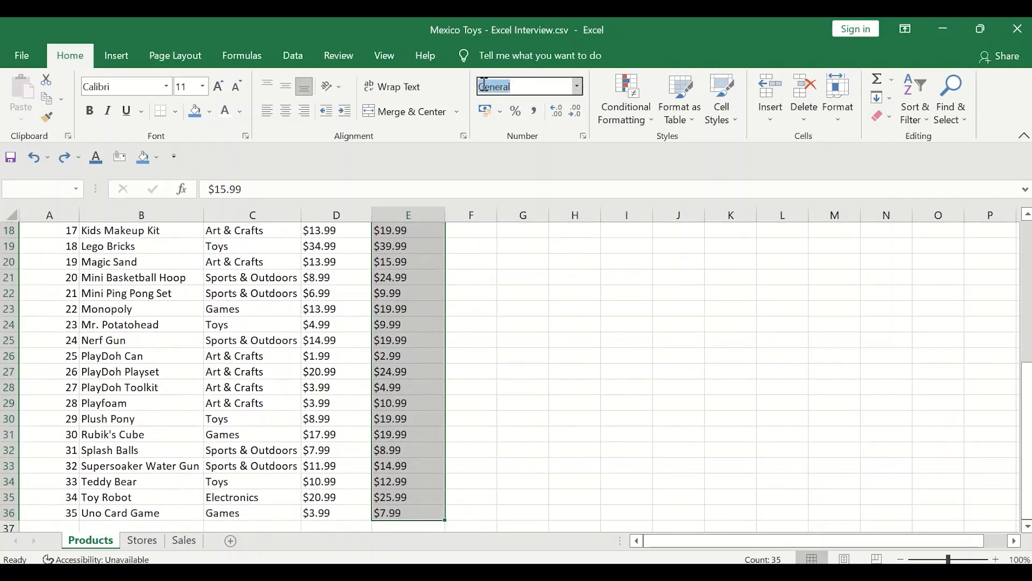
- Enter the test formula =E2*5 in F2, beside the first Product_Price value on the Products sheet
{"action": "left_click", "coordinate": [409, 276]}
{"action": "key", "text": "Up"}
{"action": "key", "text": "Up"}
{"action": "key", "text": "Up"}
{"action": "key", "text": "Up"}
{"action": "key", "text": "Up"}
{"action": "key", "text": "Up"}
{"action": "key", "text": "Up"}
{"action": "key", "text": "Up"}
{"action": "key", "text": "Up"}
{"action": "key", "text": "Up"}
{"action": "key", "text": "Up"}
{"action": "key", "text": "Up"}
{"action": "key", "text": "Up"}
{"action": "key", "text": "Up"}
{"action": "key", "text": "Up"}
{"action": "key", "text": "Up"}
{"action": "key", "text": "Up"}
{"action": "key", "text": "Up"}
{"action": "key", "text": "Up"}
{"action": "key", "text": "Up"}
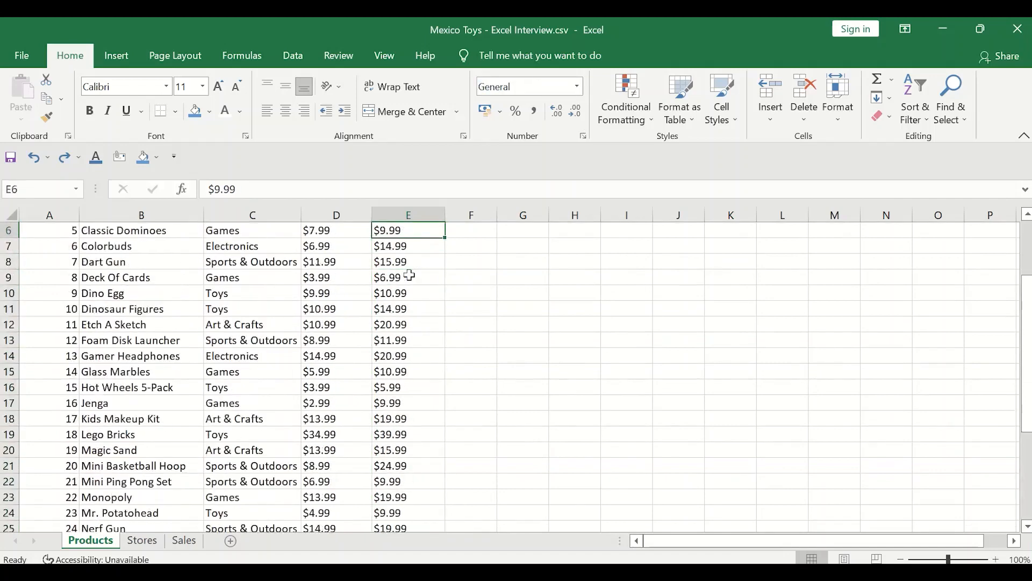
{"action": "key", "text": "Down"}
{"action": "key", "text": "Down"}
{"action": "key", "text": "Up"}
{"action": "key", "text": "Right"}
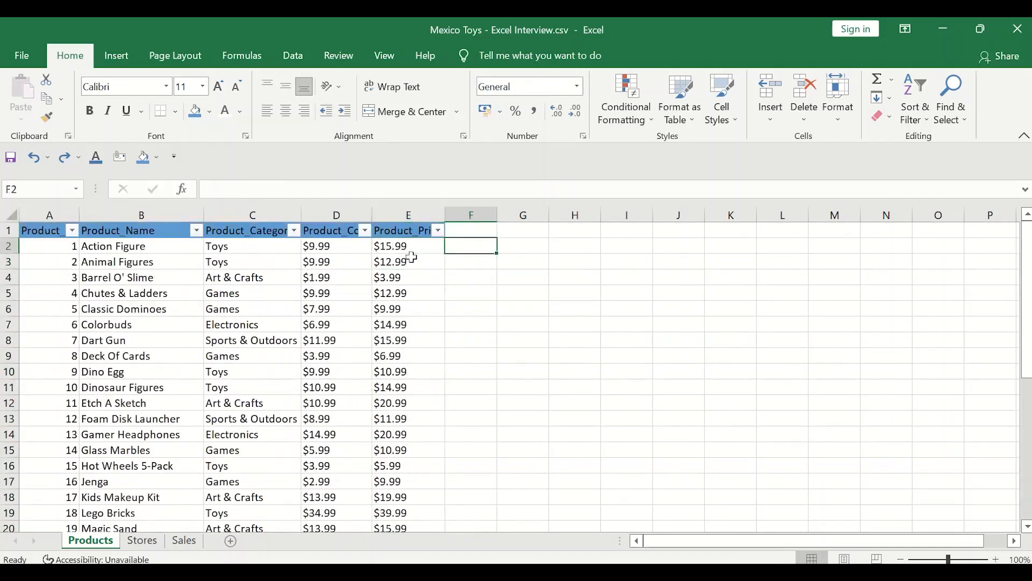
{"action": "type", "text": "="}
{"action": "key", "text": "Left"}
{"action": "type", "text": "*5"}
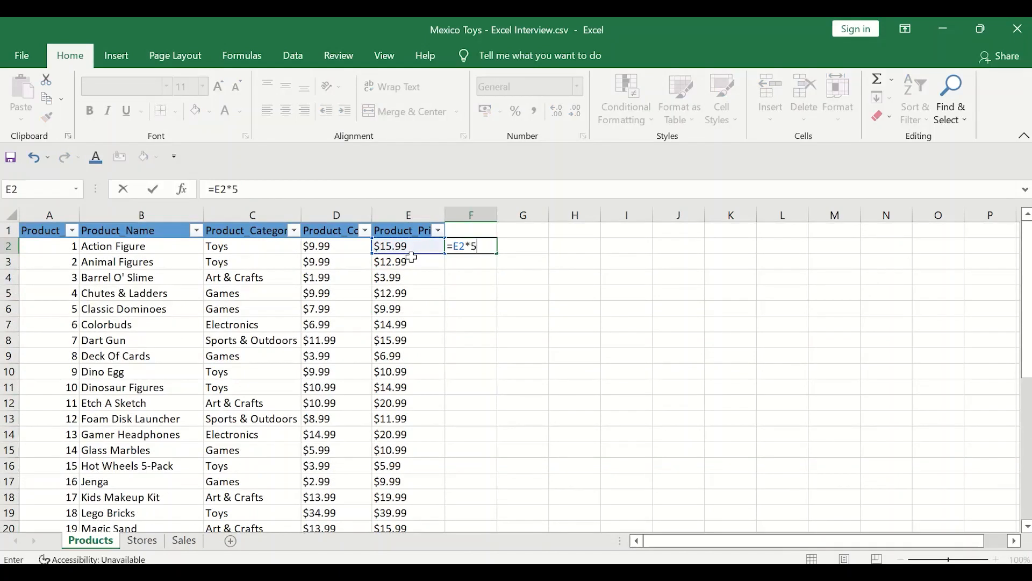
{"action": "key", "text": "Return"}
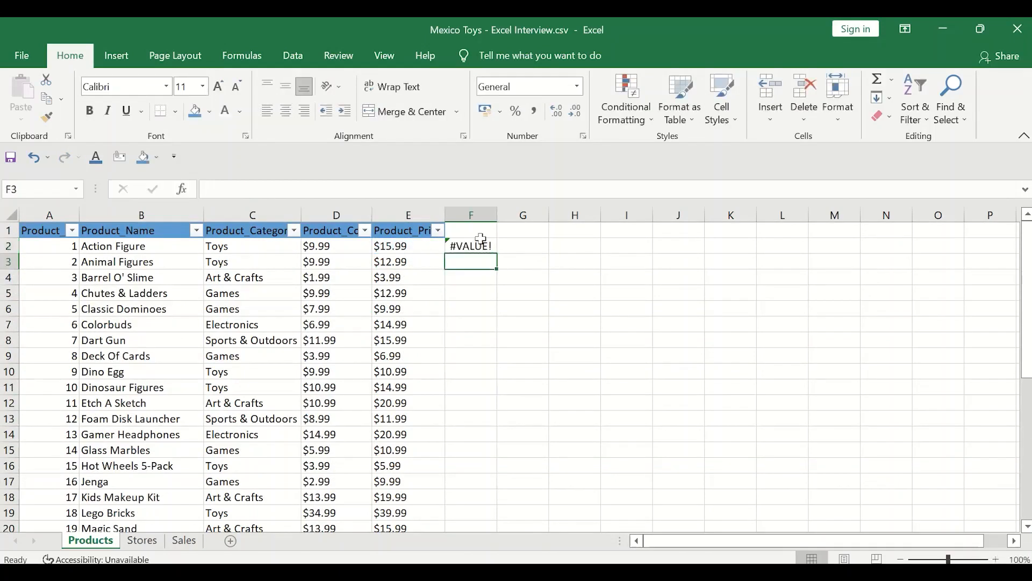
{"action": "key", "text": "Up"}
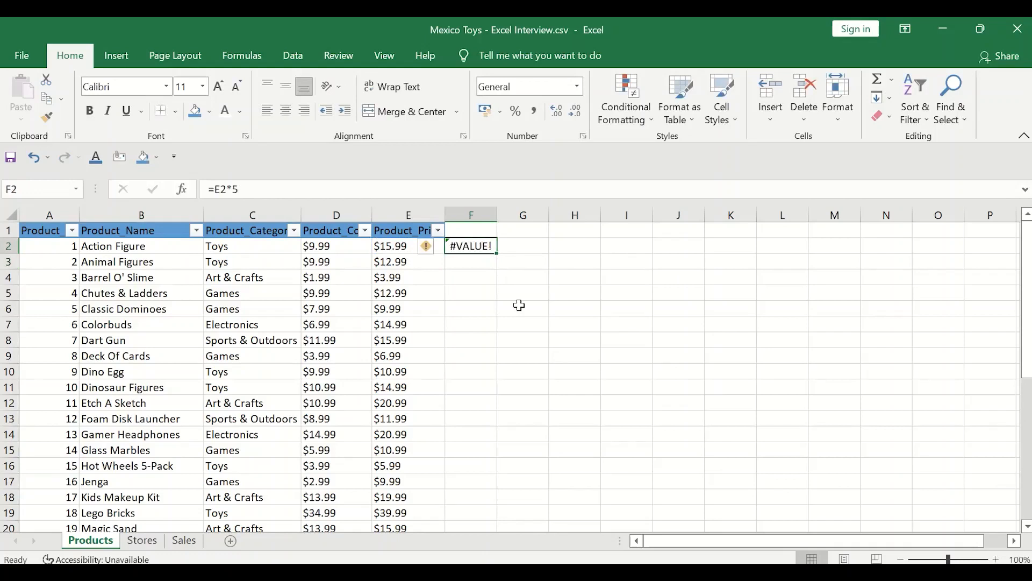
- Replace every $ in the Product_Cost and Product_Price values (D2:E36) with nothing
{"action": "left_click", "coordinate": [415, 264]}
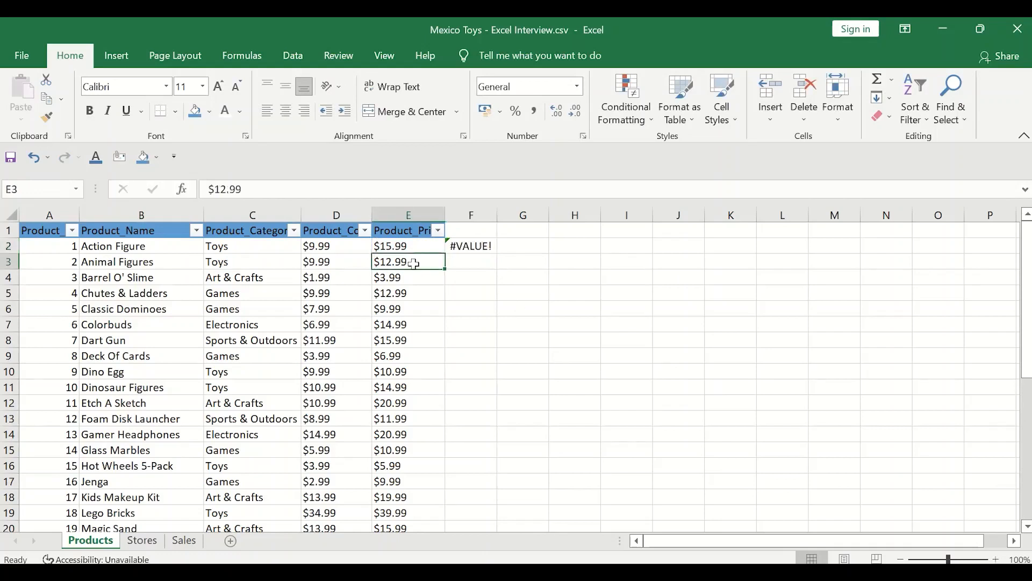
{"action": "key", "text": "Up"}
{"action": "key", "text": "Left"}
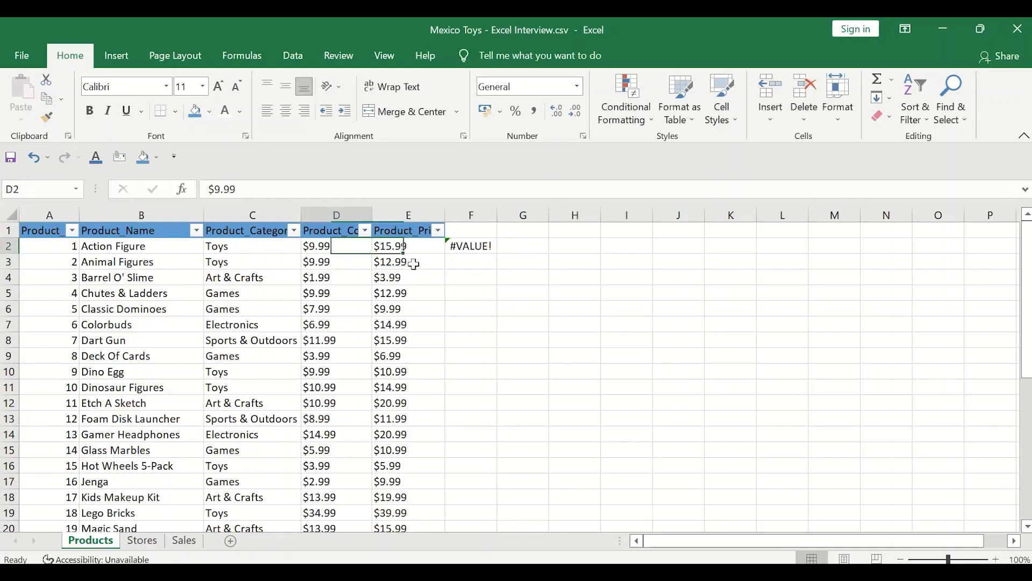
{"action": "key", "text": "ctrl+shift+End"}
{"action": "key", "text": "shift+Left"}
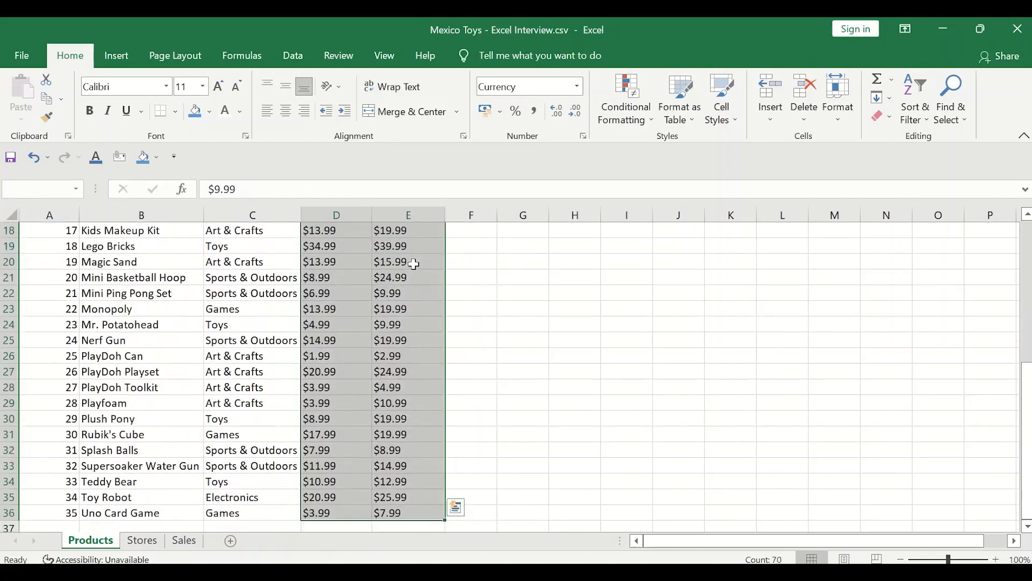
{"action": "key", "text": "ctrl+f"}
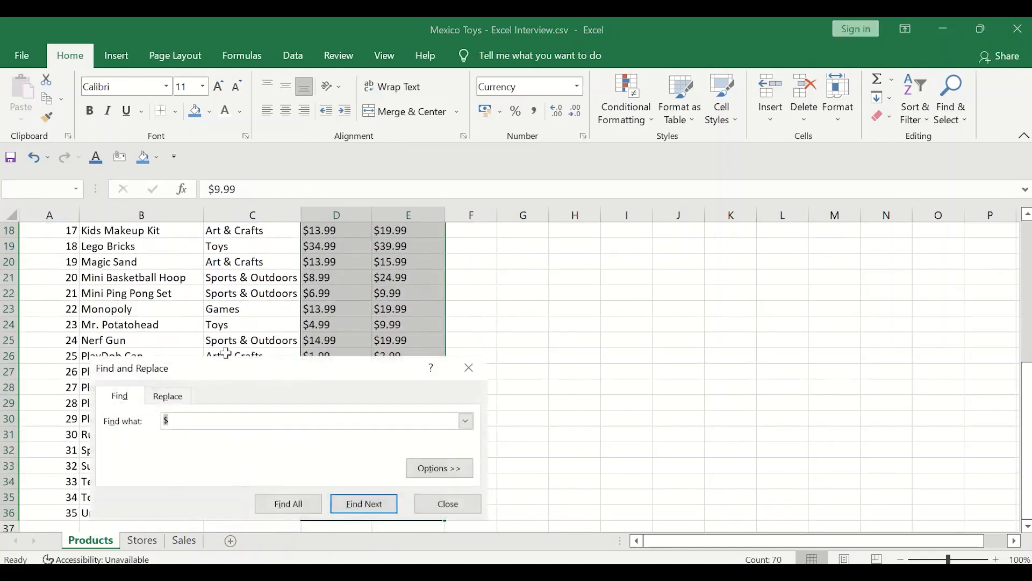
{"action": "left_click", "coordinate": [183, 400]}
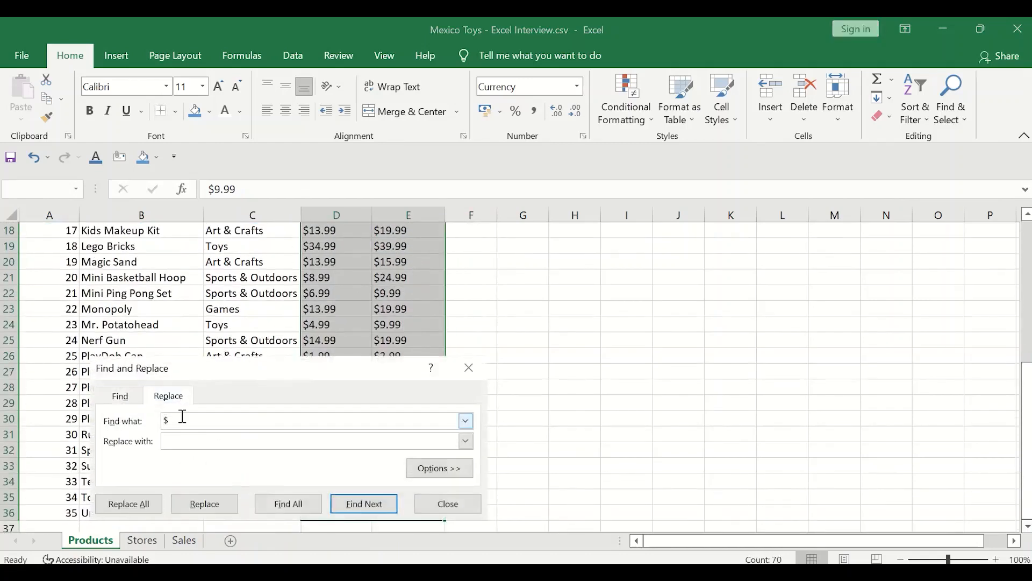
{"action": "left_click_drag", "start_coordinate": [169, 418], "coordinate": [163, 422]}
{"action": "left_click", "coordinate": [143, 502]}
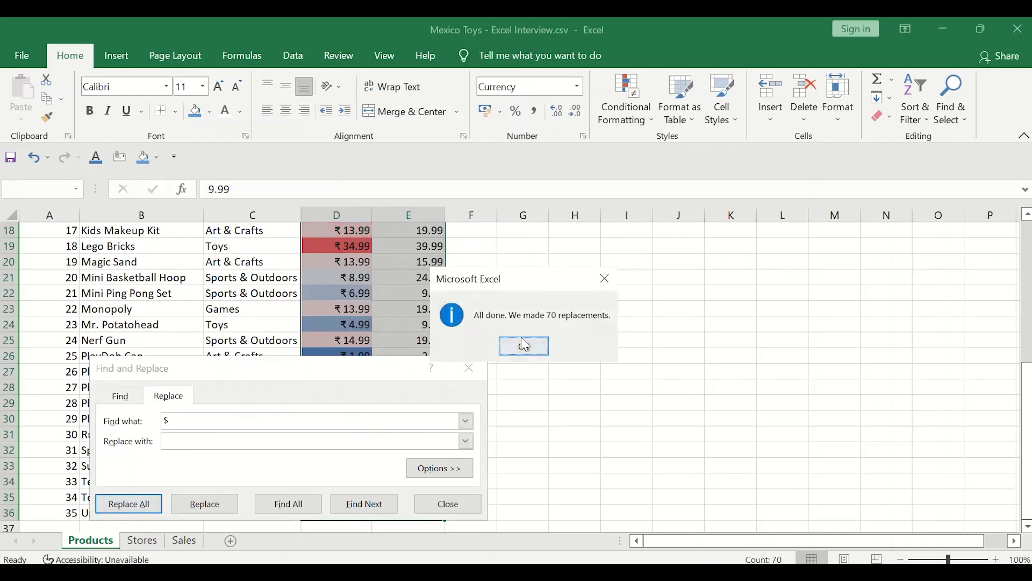
{"action": "left_click", "coordinate": [522, 341]}
{"action": "left_click", "coordinate": [469, 367]}
- Clear the conditional formatting rules from the entire Products sheet
{"action": "left_click", "coordinate": [364, 262]}
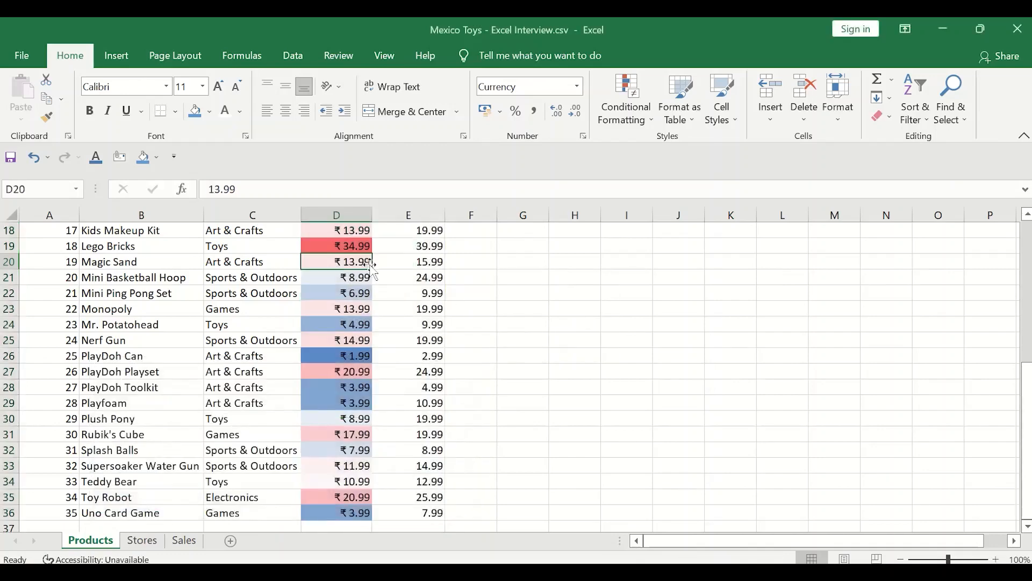
{"action": "key", "text": "ctrl+shift+Up"}
{"action": "left_click", "coordinate": [349, 230]}
{"action": "key", "text": "Down"}
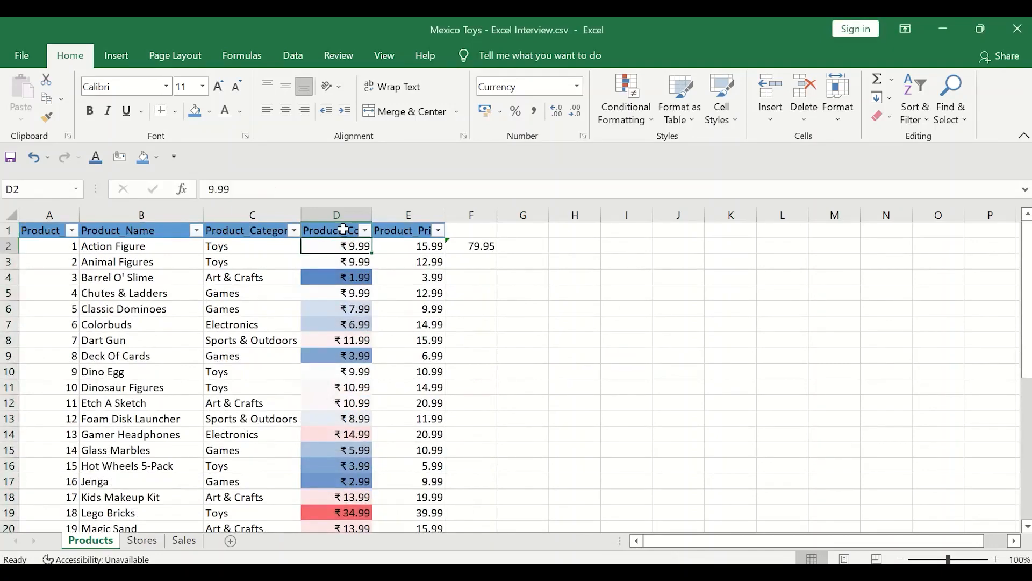
{"action": "key", "text": "shift+Right"}
{"action": "key", "text": "shift+Right"}
{"action": "key", "text": "ctrl+shift+Down"}
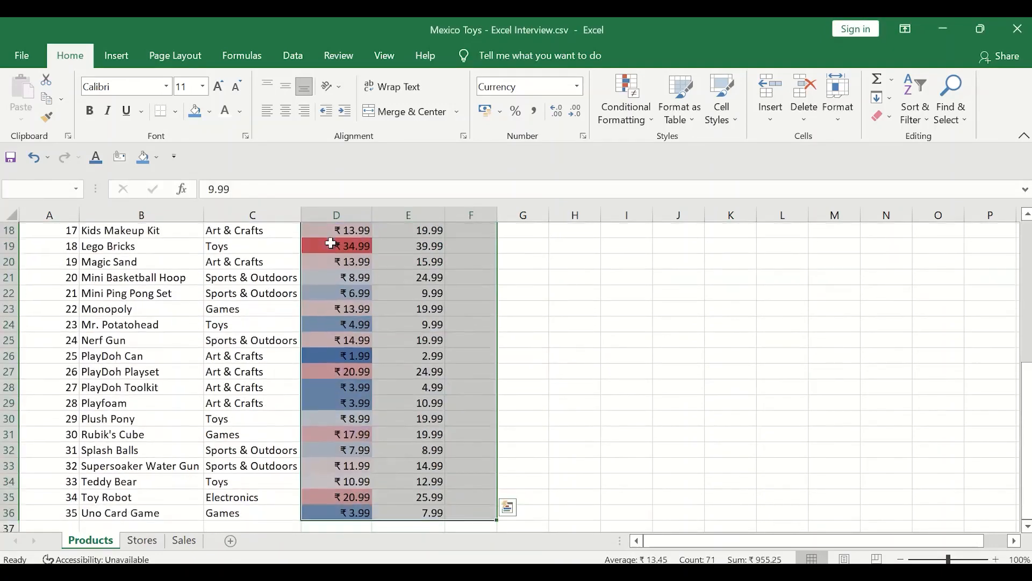
{"action": "left_click", "coordinate": [626, 100]}
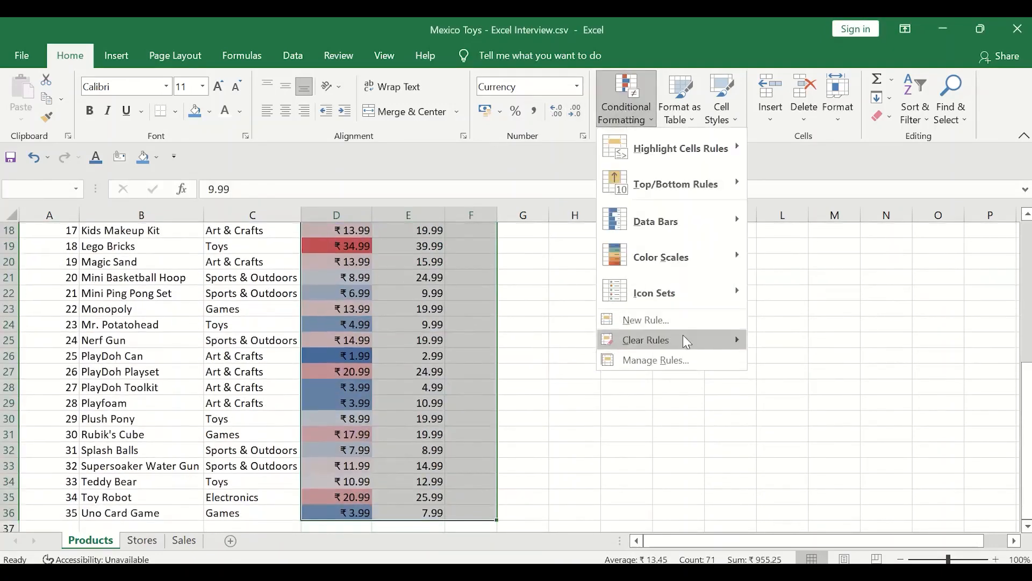
{"action": "mouse_move", "coordinate": [708, 347]}
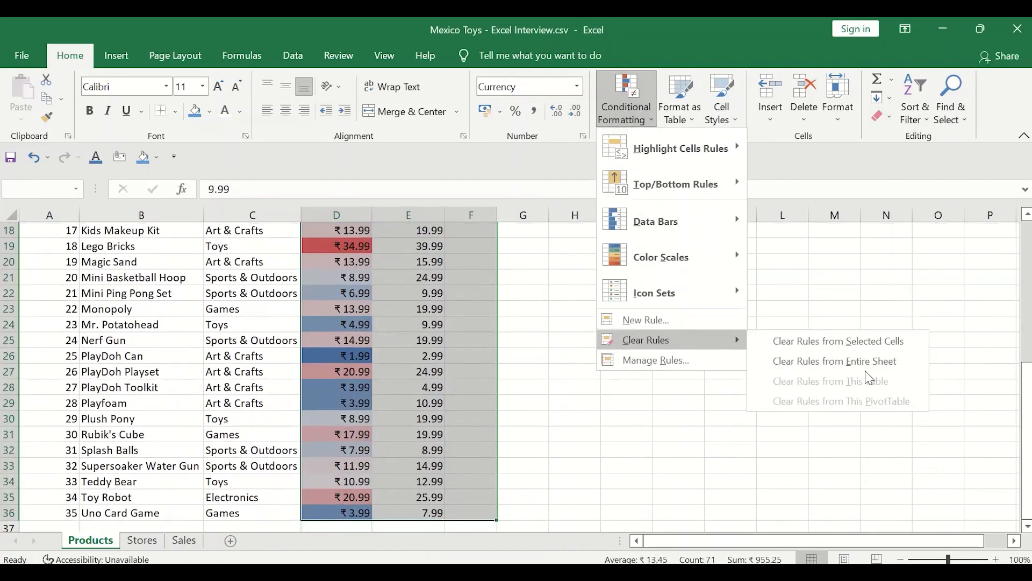
{"action": "left_click", "coordinate": [881, 368]}
{"action": "left_click", "coordinate": [394, 293]}
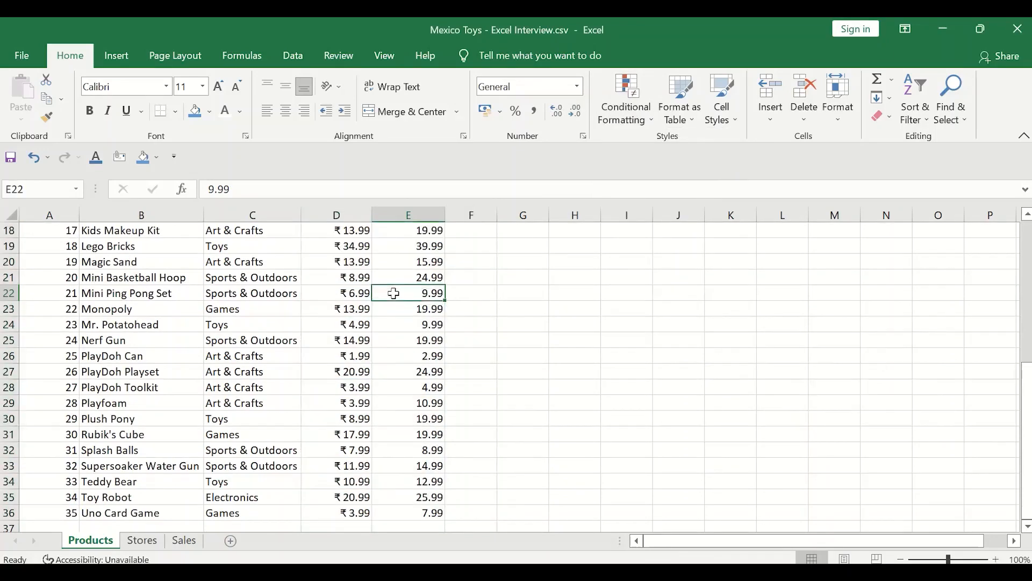
- Format the Product_Cost and Product_Price values in D2:E36 as Currency with 2 decimal places and the $ English (United States) symbol
{"action": "key", "text": "ctrl+shift+Up"}
{"action": "left_click", "coordinate": [342, 255]}
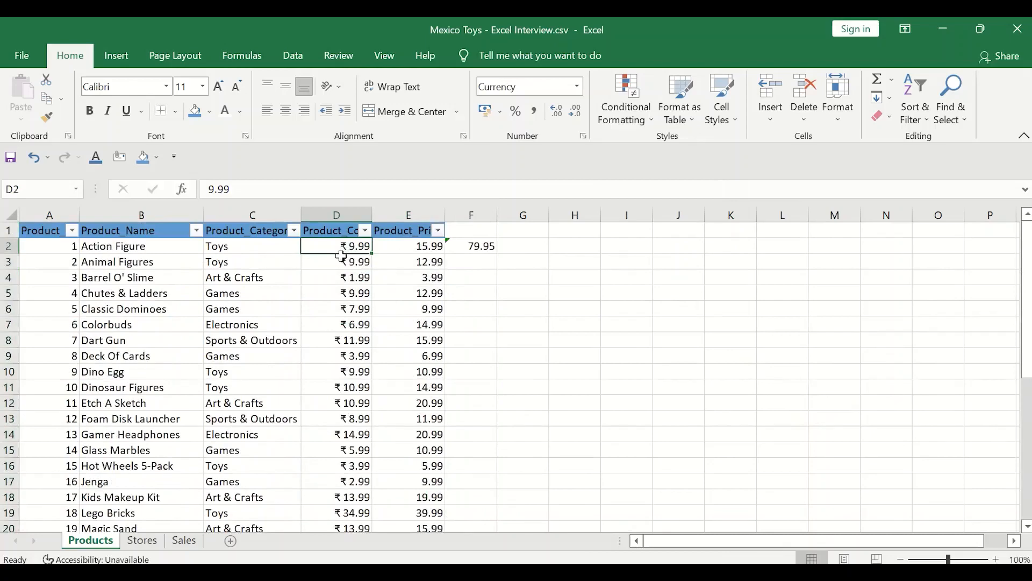
{"action": "key", "text": "Up"}
{"action": "key", "text": "Down"}
{"action": "key", "text": "shift+Right"}
{"action": "key", "text": "ctrl+shift+Down"}
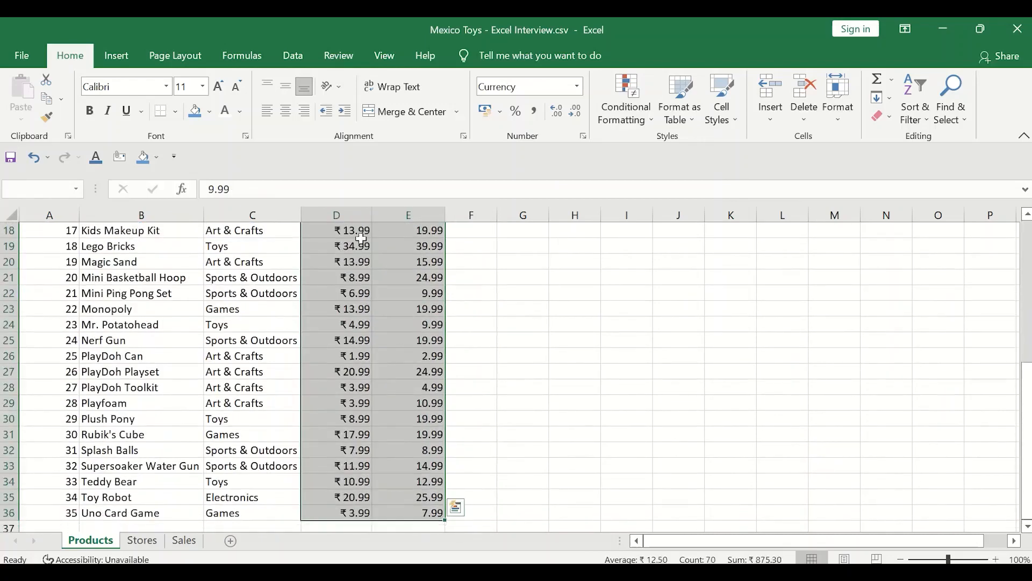
{"action": "right_click", "coordinate": [421, 256]}
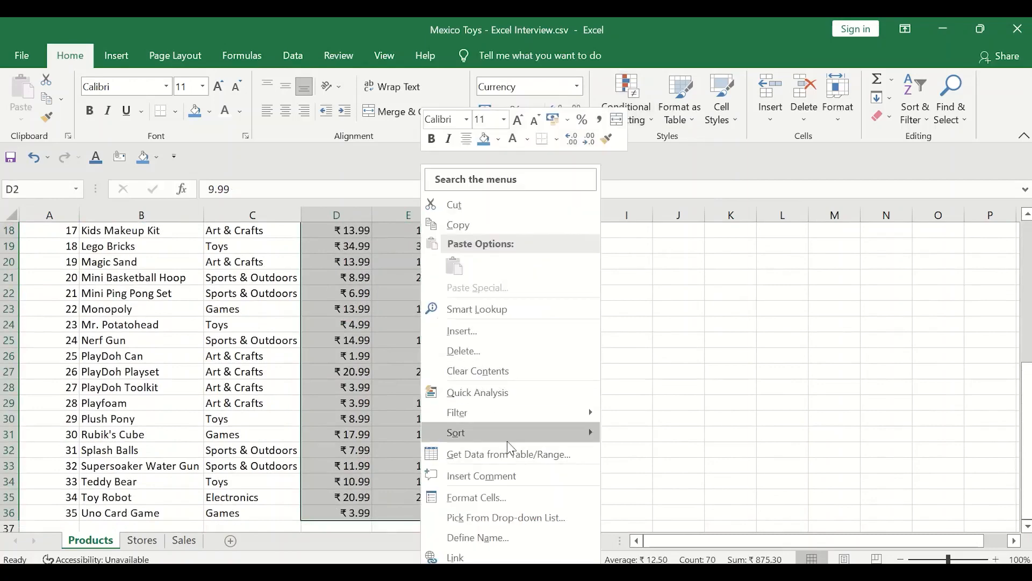
{"action": "left_click", "coordinate": [499, 496]}
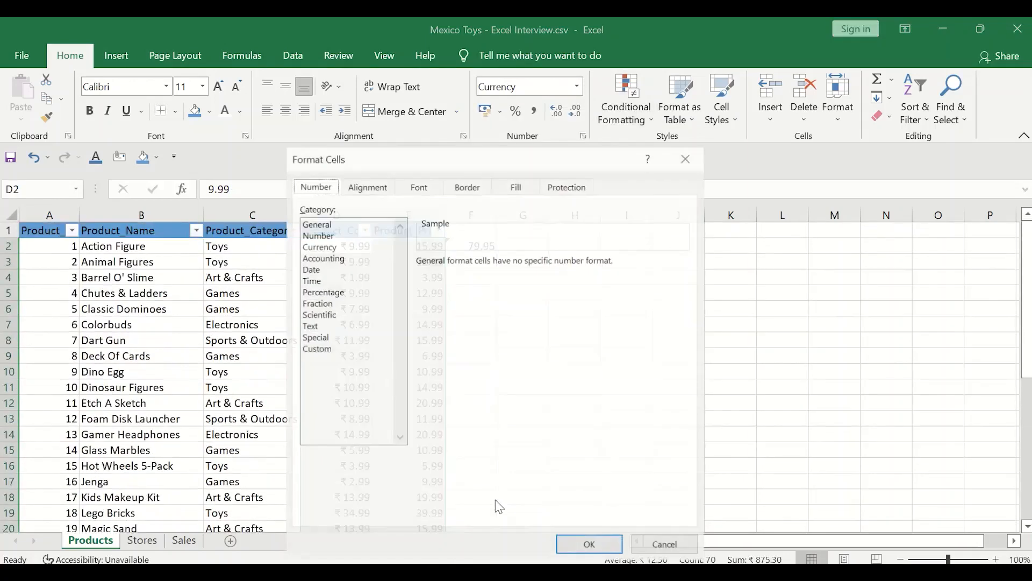
{"action": "left_click", "coordinate": [334, 247]}
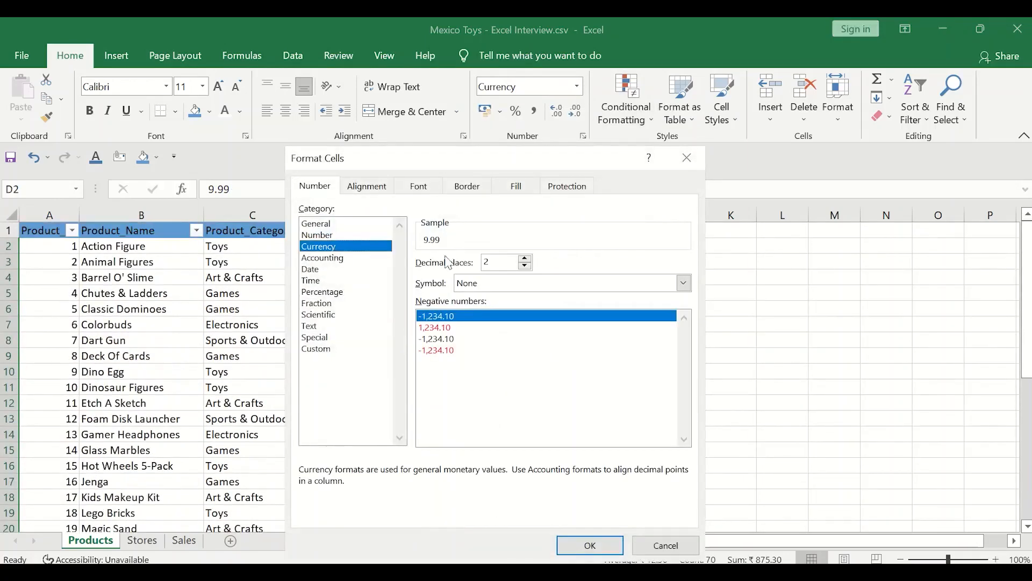
{"action": "left_click", "coordinate": [511, 284]}
{"action": "scroll", "coordinate": [511, 377], "scroll_direction": "down", "scroll_amount": 8}
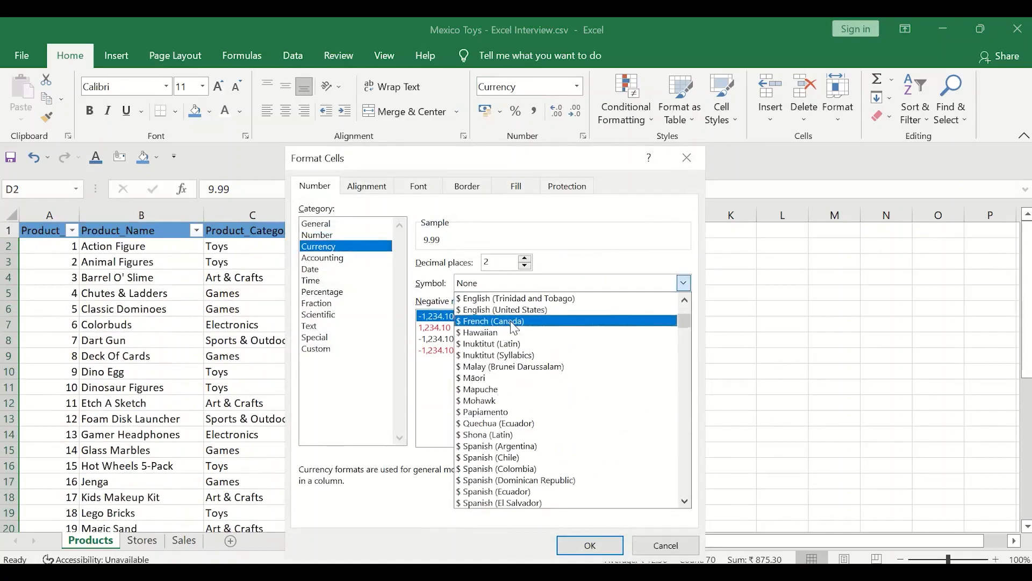
{"action": "left_click", "coordinate": [478, 311]}
{"action": "left_click", "coordinate": [603, 546]}
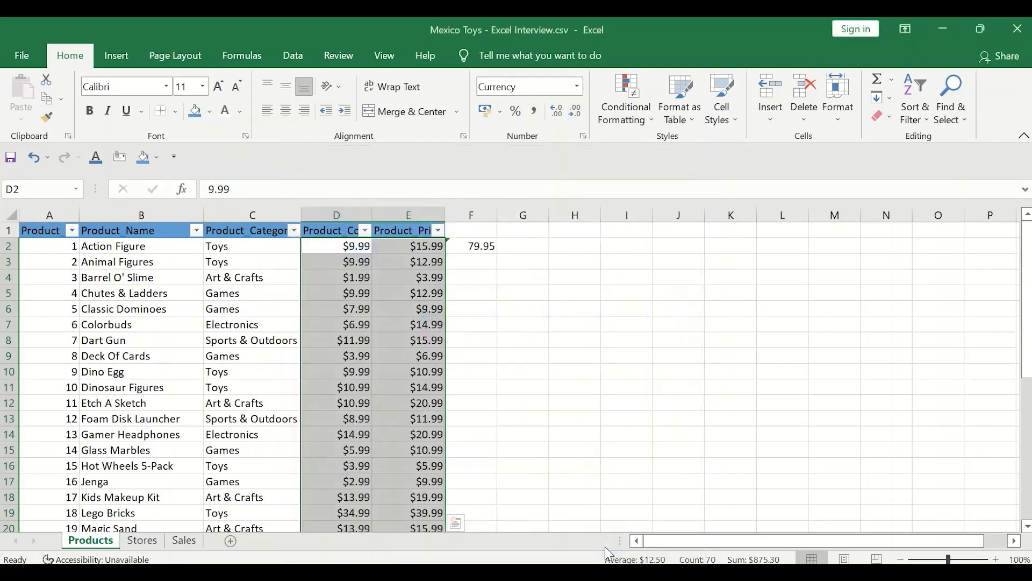
- Examine the currency-formatted Product_Cost and Product_Price values and the test formula in F2 beside the first price
{"action": "left_click", "coordinate": [398, 326]}
{"action": "key", "text": "Up"}
{"action": "key", "text": "Left"}
{"action": "key", "text": "Up"}
{"action": "key", "text": "Up"}
{"action": "key", "text": "Up"}
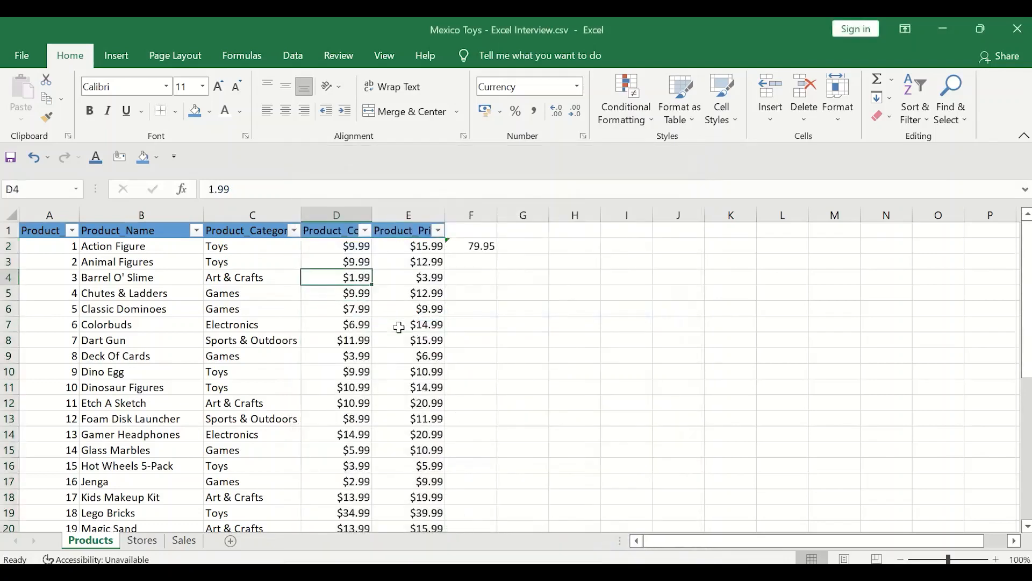
{"action": "key", "text": "Right"}
{"action": "left_click", "coordinate": [483, 246]}
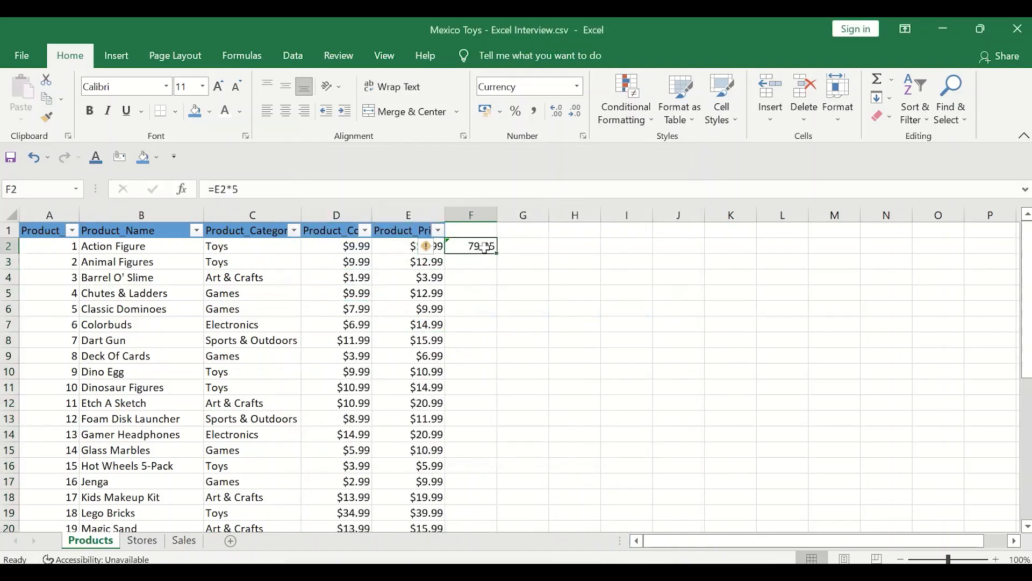
{"action": "left_click", "coordinate": [253, 189]}
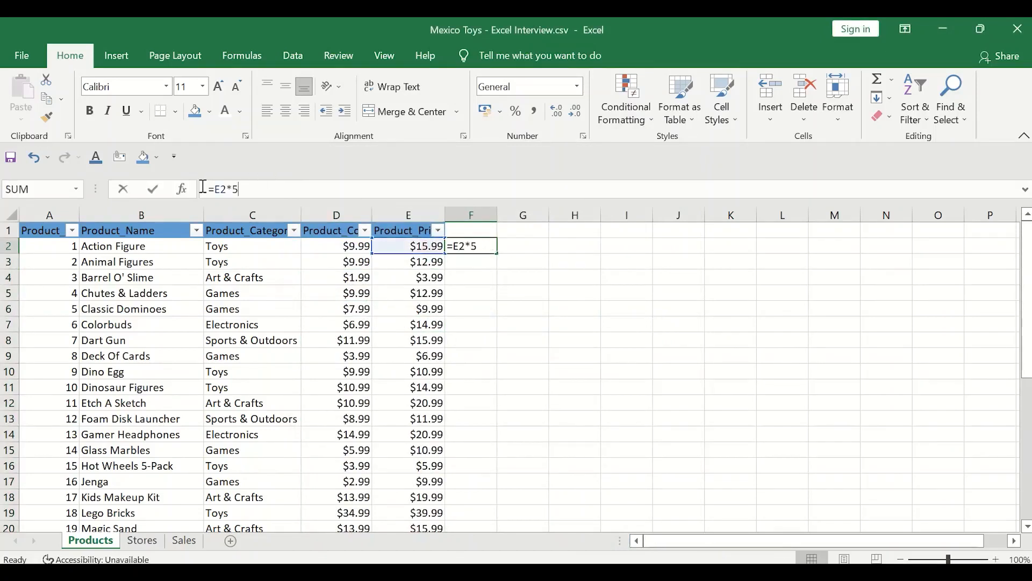
{"action": "left_click_drag", "start_coordinate": [253, 188], "coordinate": [209, 189]}
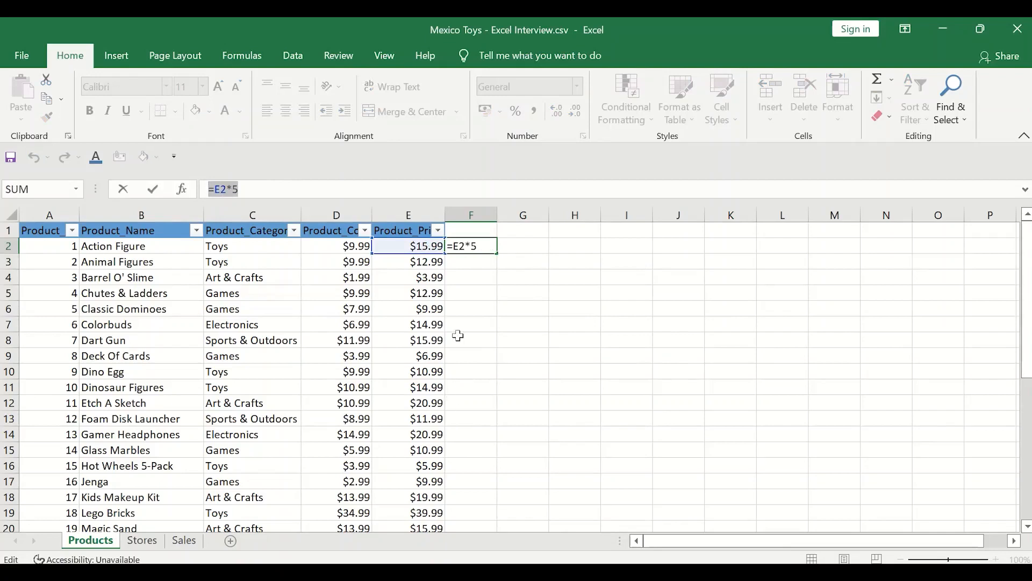
{"action": "key", "text": "ctrl+Return"}
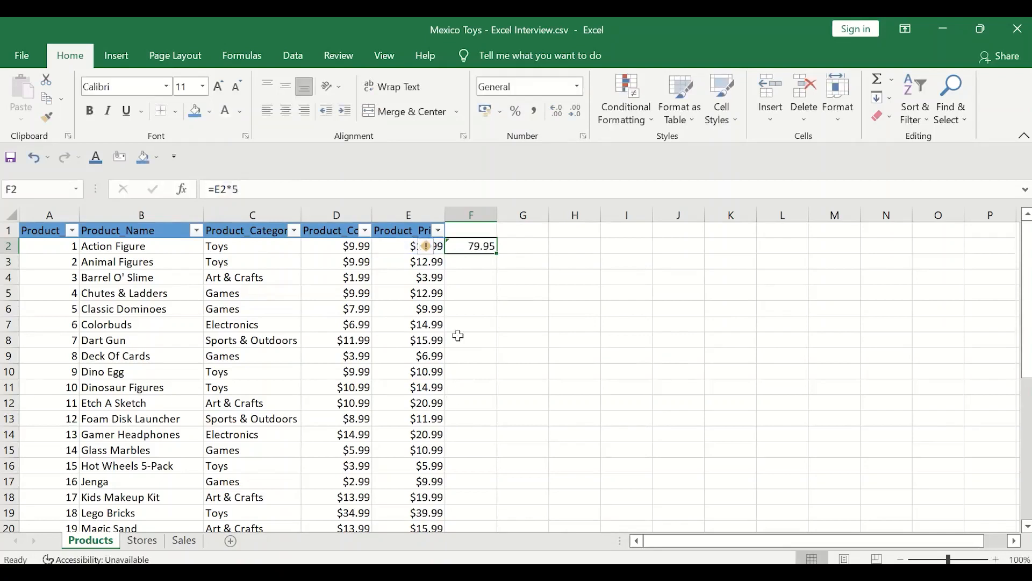
- Apply the Red - Yellow - Green Color Scale conditional formatting to the Product_Price values in E2:E36
{"action": "left_click", "coordinate": [411, 295]}
{"action": "left_click", "coordinate": [355, 261]}
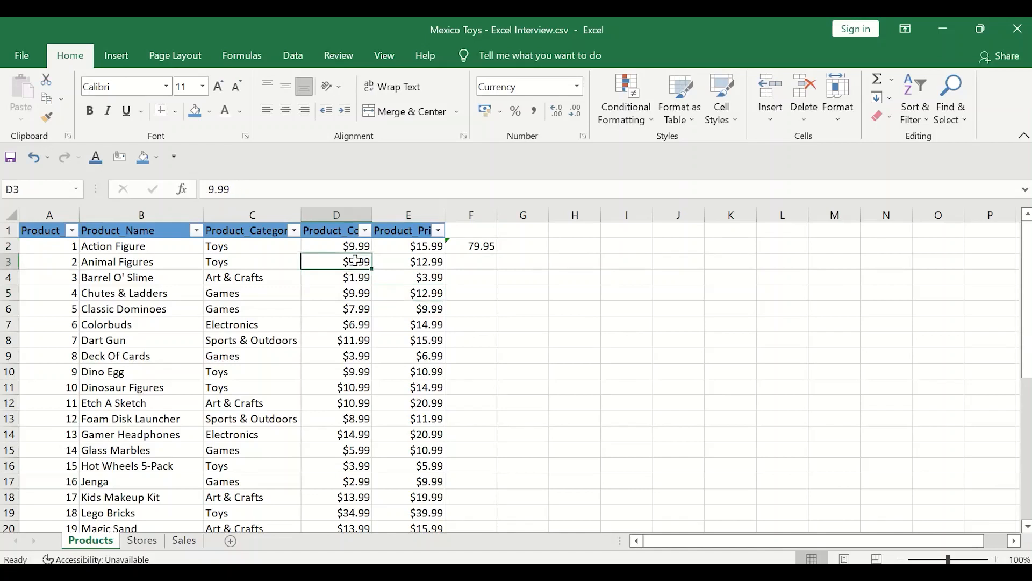
{"action": "key", "text": "Right"}
{"action": "key", "text": "Up"}
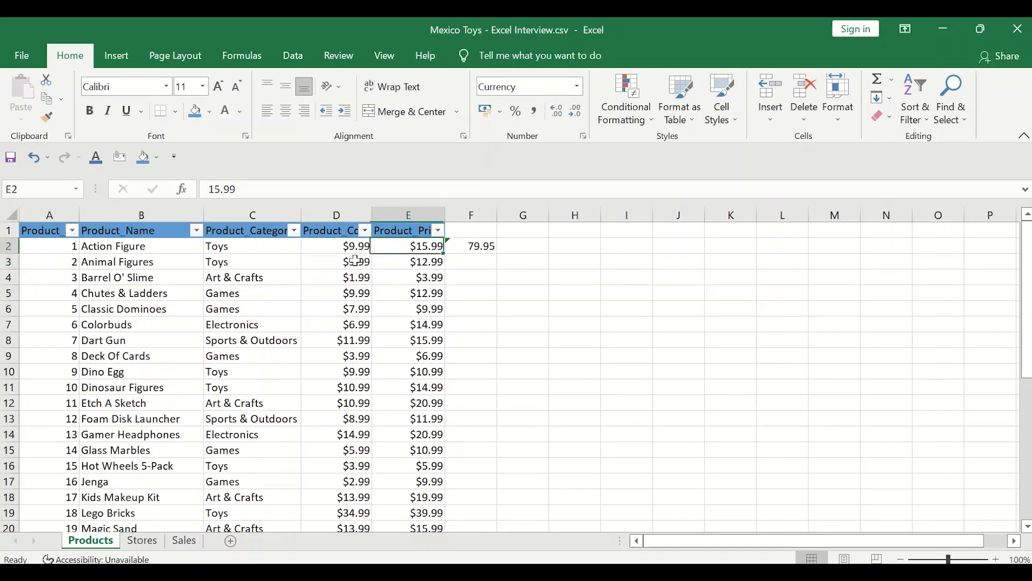
{"action": "key", "text": "Up"}
{"action": "key", "text": "Down"}
{"action": "key", "text": "ctrl+shift+Down"}
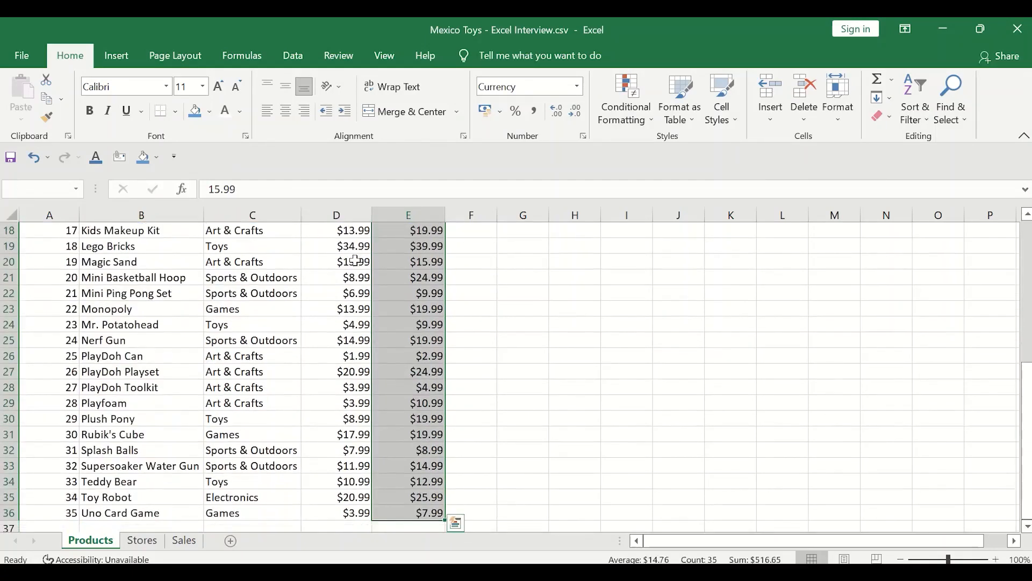
{"action": "left_click", "coordinate": [624, 116]}
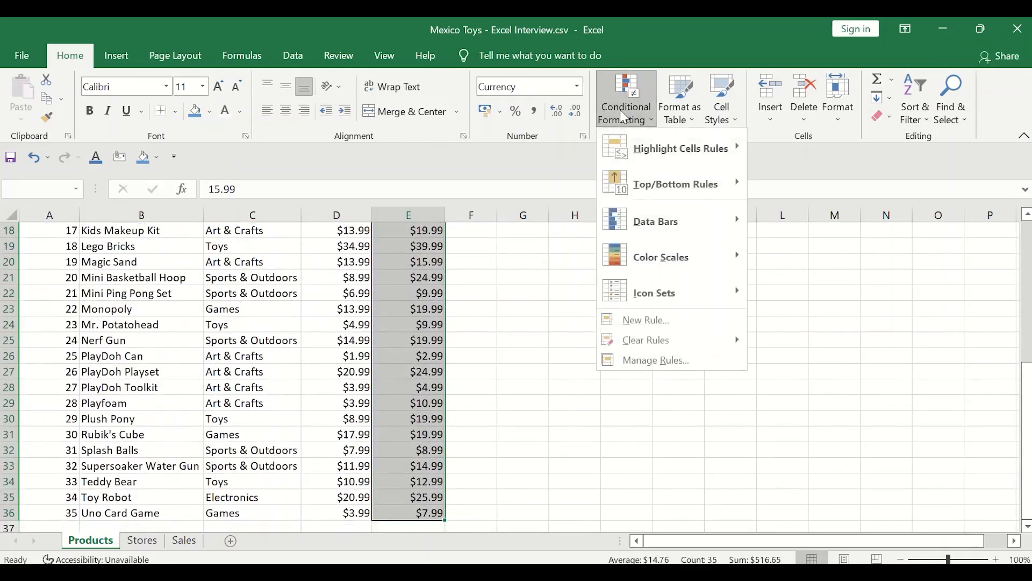
{"action": "mouse_move", "coordinate": [691, 257]}
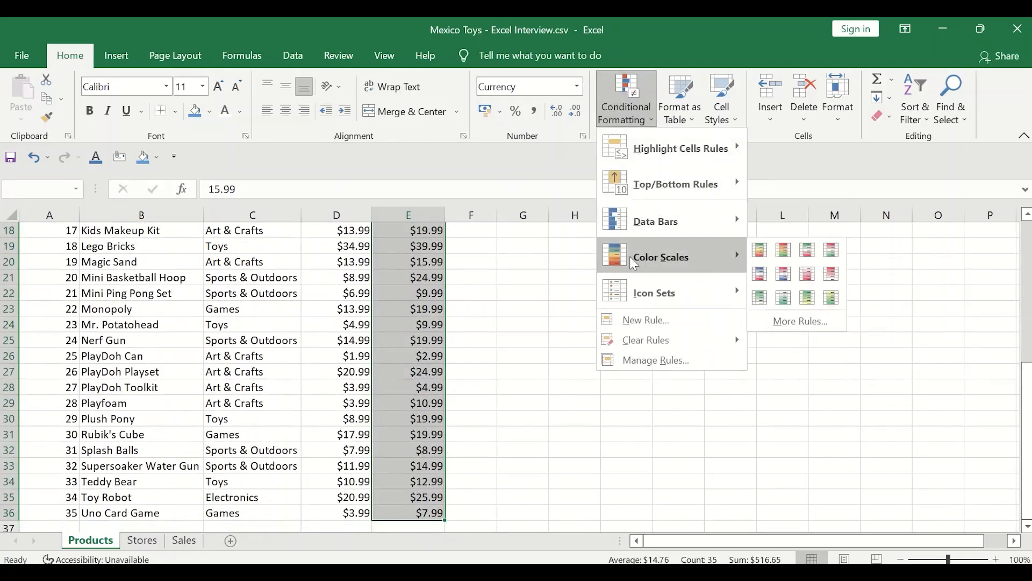
{"action": "mouse_move", "coordinate": [683, 160]}
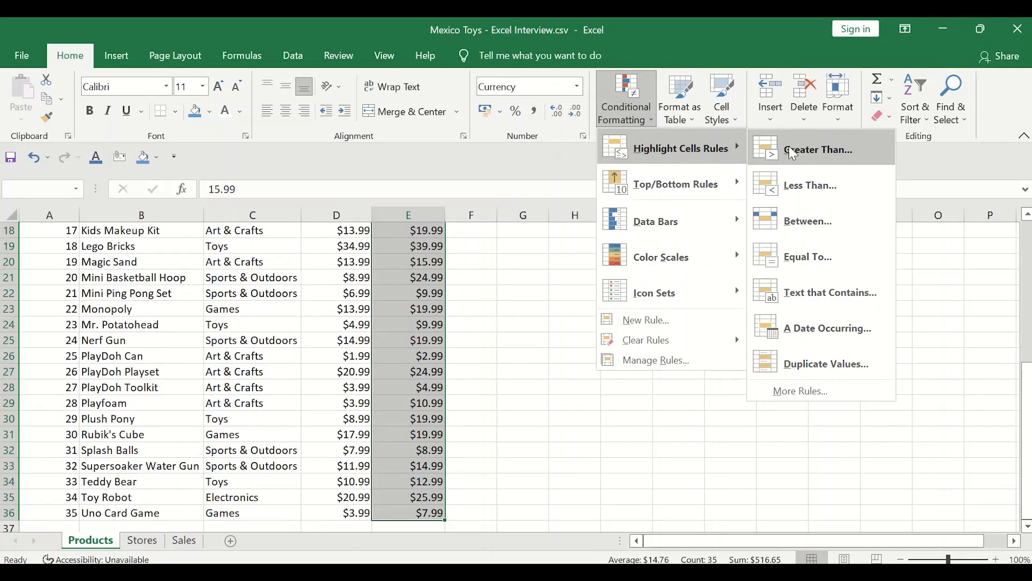
{"action": "mouse_move", "coordinate": [662, 194]}
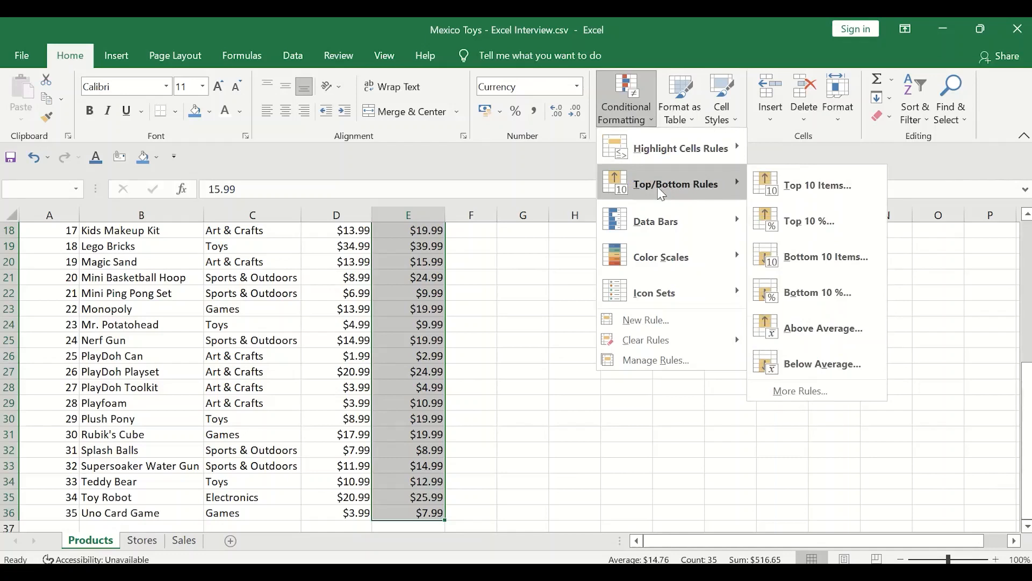
{"action": "mouse_move", "coordinate": [694, 232]}
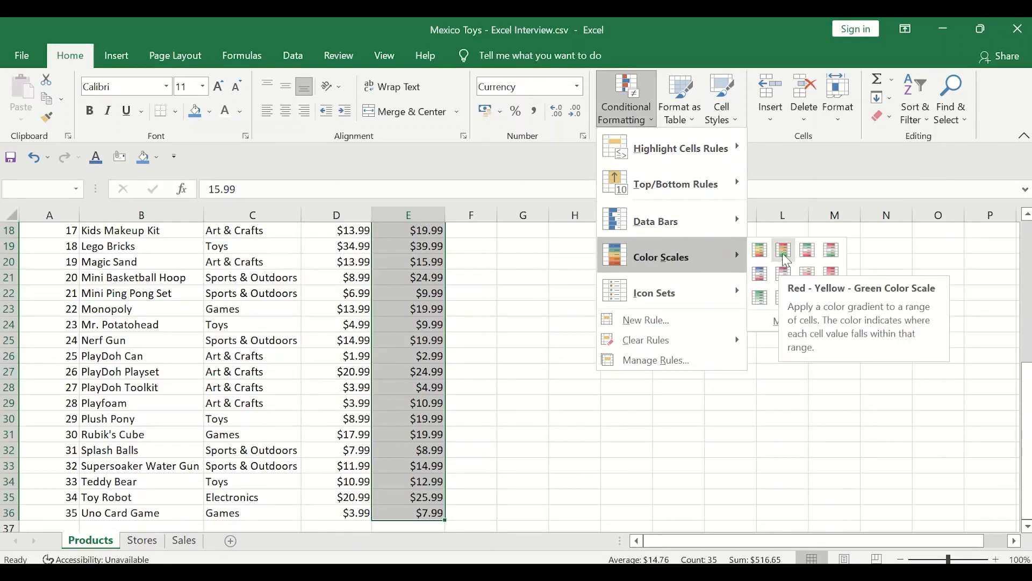
{"action": "left_click", "coordinate": [783, 252]}
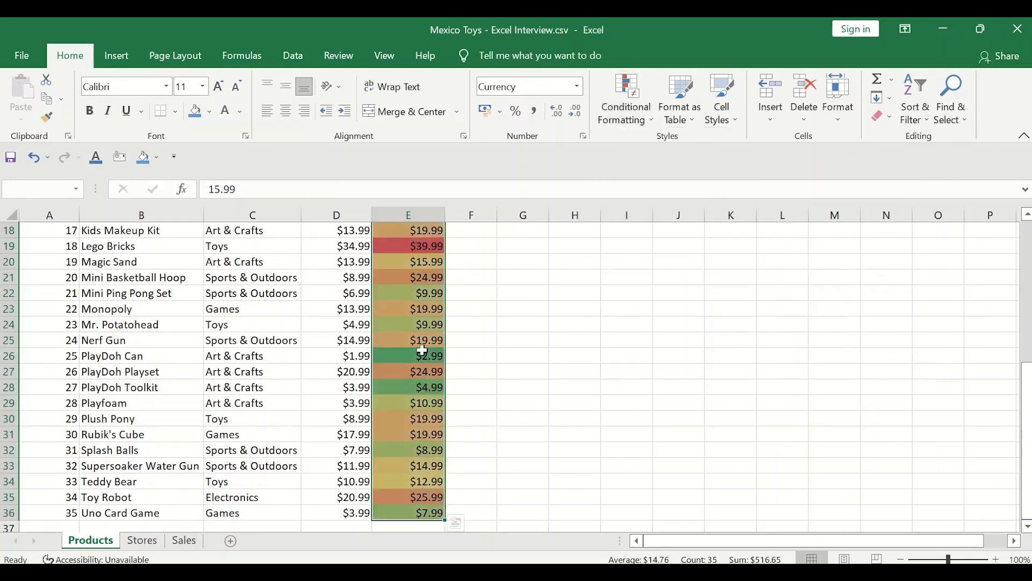
{"action": "left_click", "coordinate": [273, 329]}
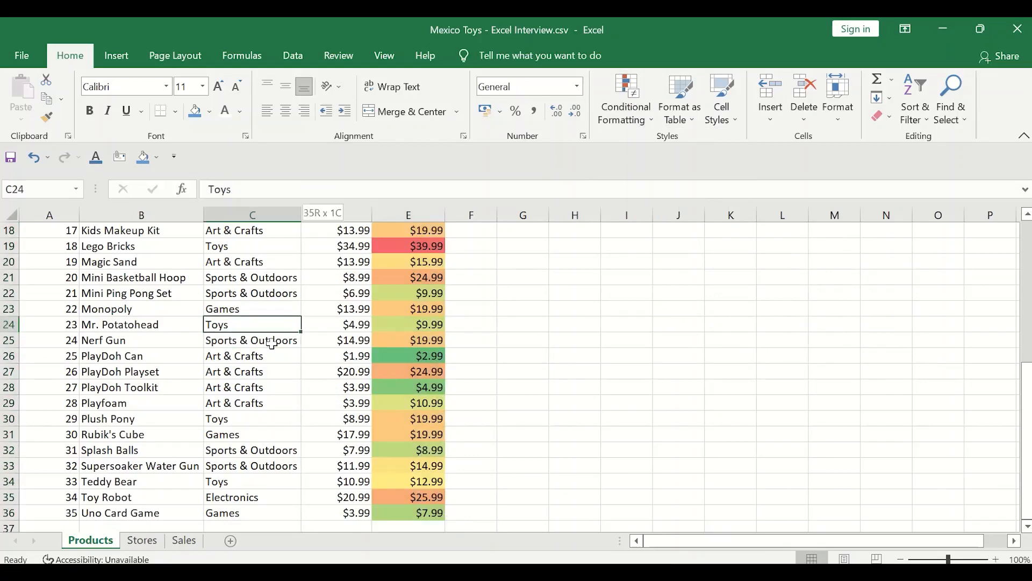
- Examine the color shading of the Product_Price values, including the Barrel O' Slime, Glass Marbles and Lego Bricks rows
{"action": "scroll", "coordinate": [272, 344], "scroll_direction": "up", "scroll_amount": 6}
{"action": "left_click", "coordinate": [388, 321]}
{"action": "left_click", "coordinate": [391, 268]}
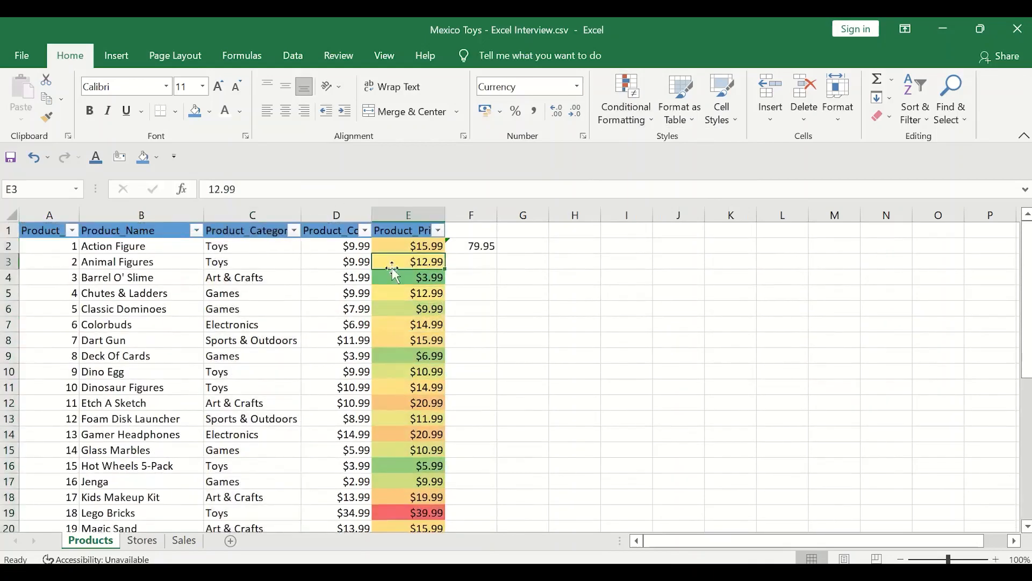
{"action": "key", "text": "Up"}
{"action": "key", "text": "Down"}
{"action": "key", "text": "Down"}
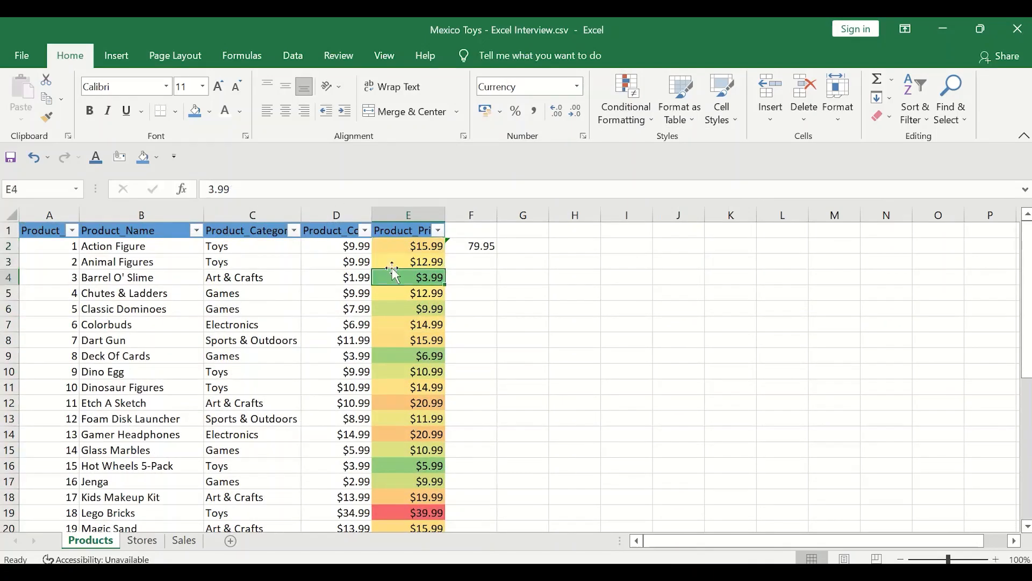
{"action": "left_click", "coordinate": [419, 356]}
{"action": "left_click", "coordinate": [411, 451]}
{"action": "scroll", "coordinate": [411, 451], "scroll_direction": "down", "scroll_amount": 2}
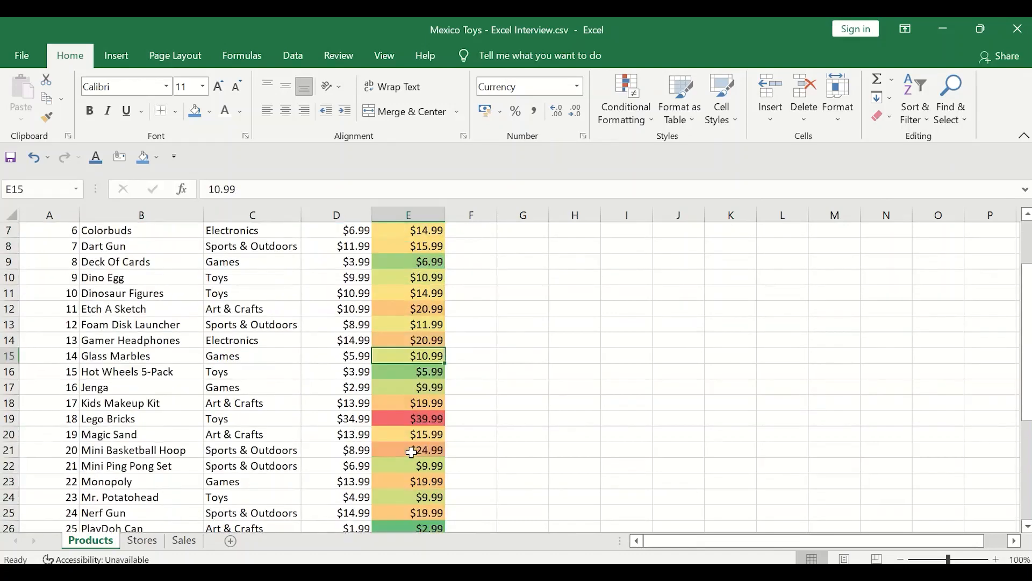
{"action": "left_click", "coordinate": [412, 420]}
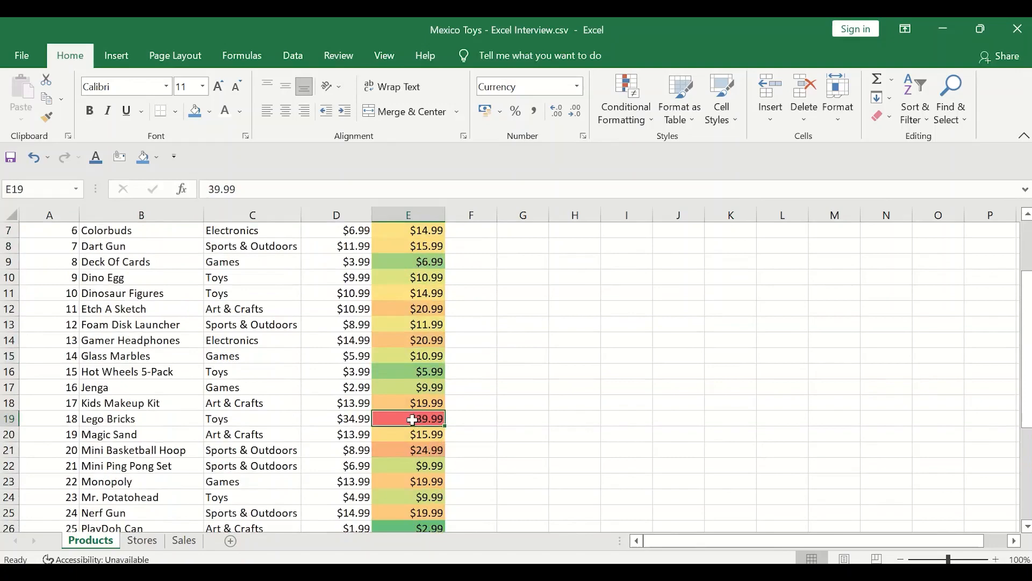
- Sort the Products sheet by Product_Cost from largest to smallest
{"action": "key", "text": "Left"}
{"action": "key", "text": "ctrl+shift+Up"}
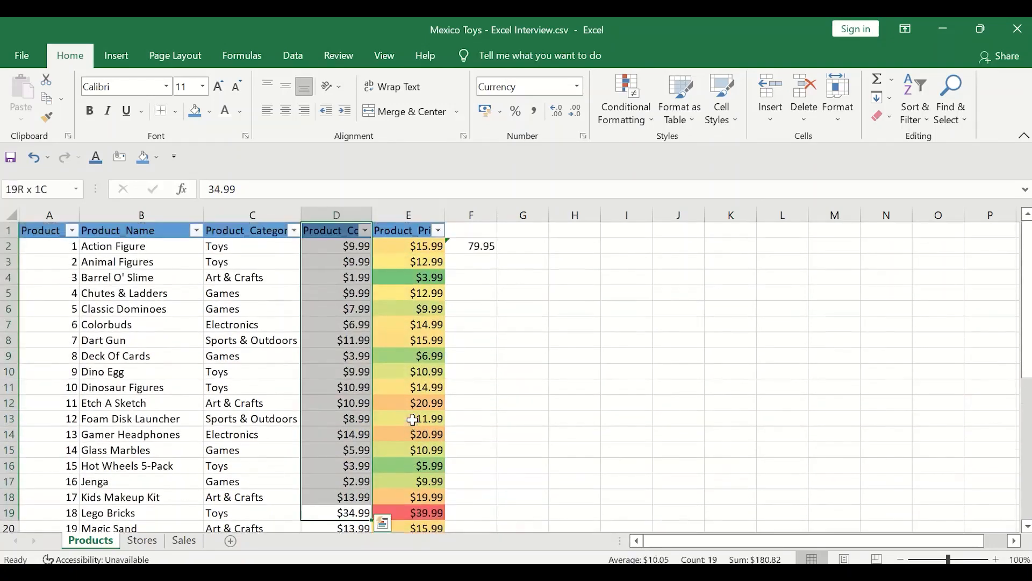
{"action": "left_click", "coordinate": [405, 308]}
{"action": "left_click", "coordinate": [365, 230]}
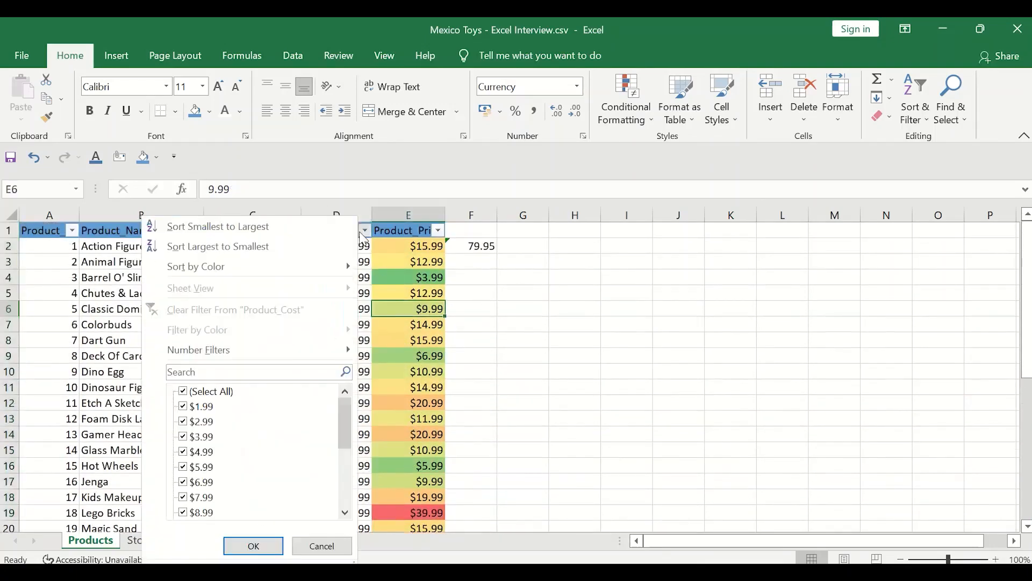
{"action": "left_click", "coordinate": [363, 240]}
{"action": "left_click", "coordinate": [365, 234]}
{"action": "key", "text": "ctrl+shift+Down"}
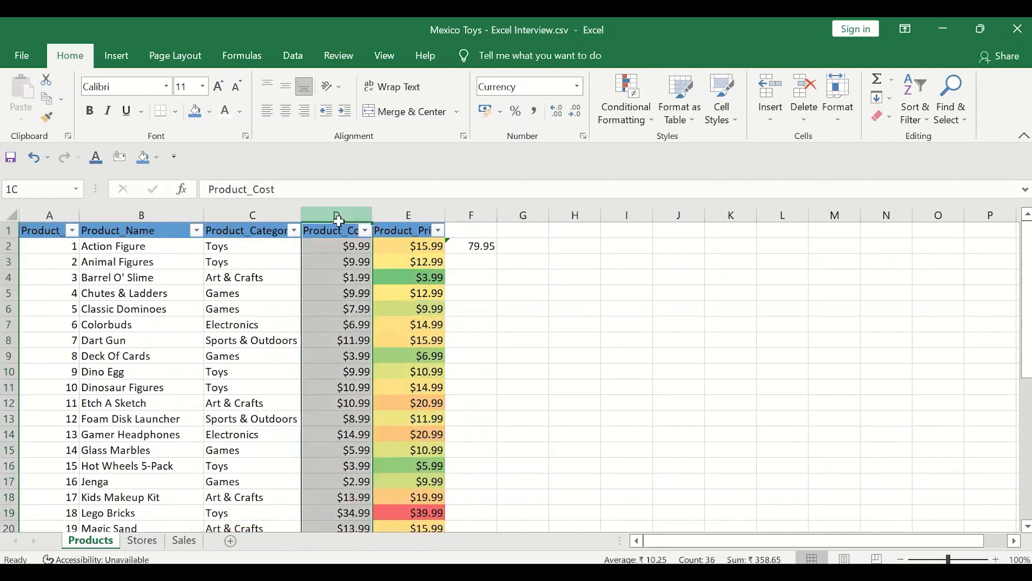
{"action": "left_click", "coordinate": [366, 232]}
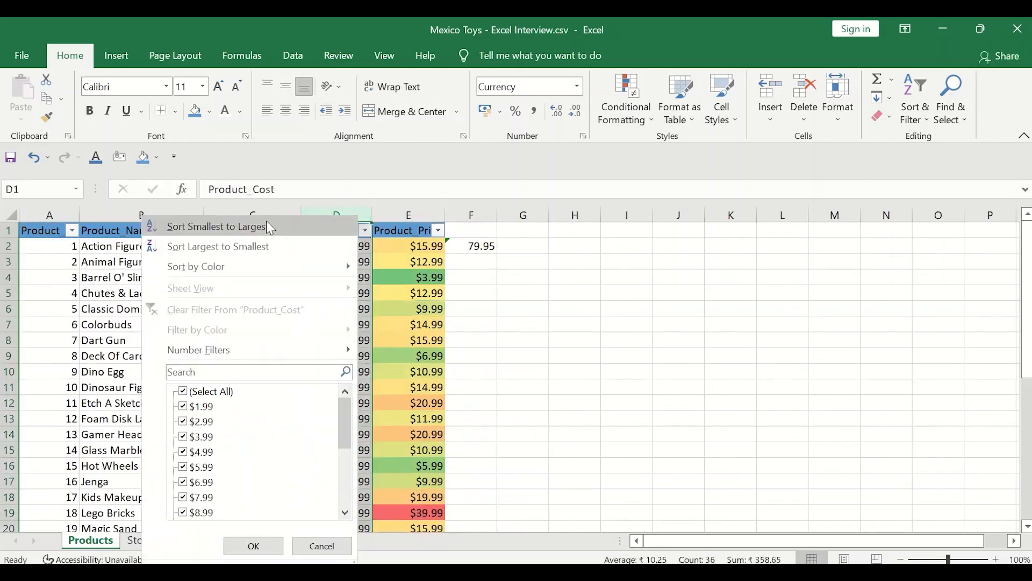
{"action": "left_click", "coordinate": [269, 245]}
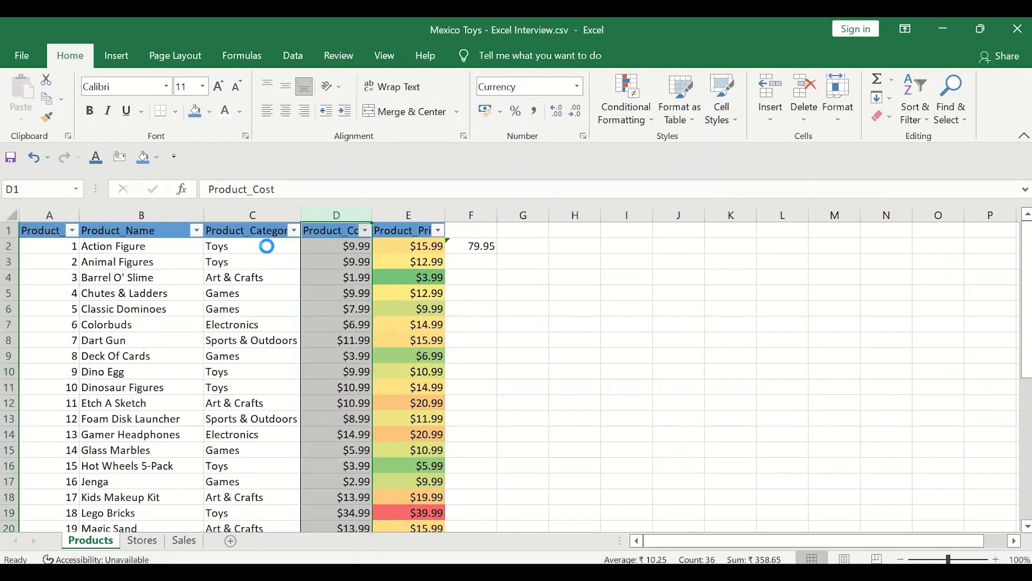
{"action": "left_click", "coordinate": [399, 290]}
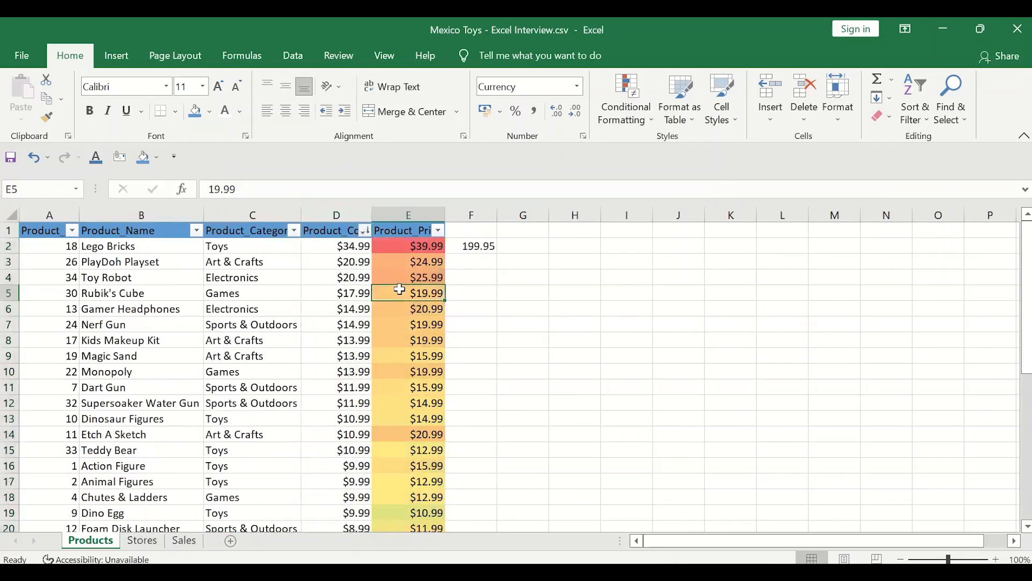
- Examine the Product_Price color shading down the cost-sorted product list for prices that stand out from their neighbors
{"action": "left_click", "coordinate": [403, 214]}
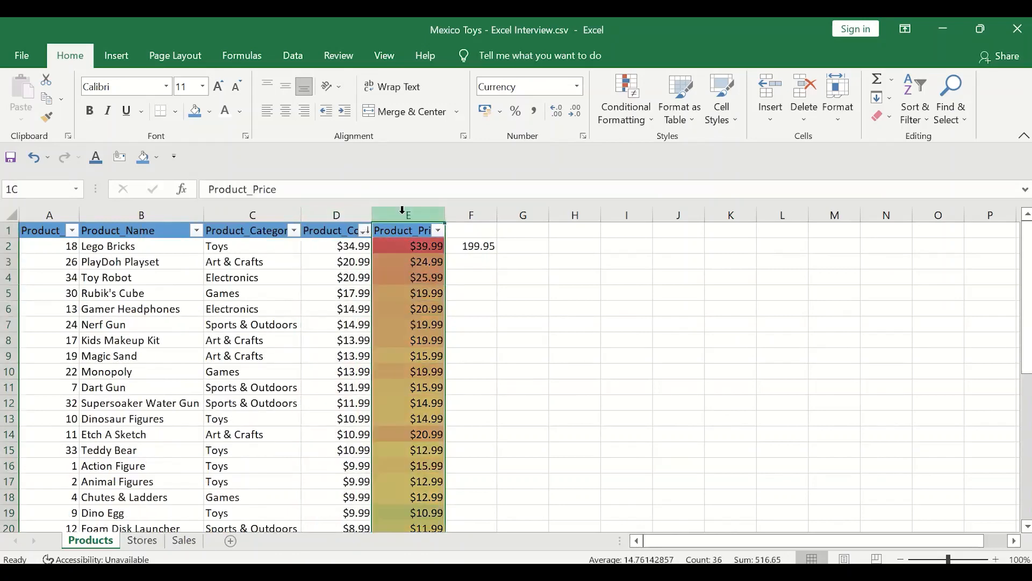
{"action": "left_click", "coordinate": [417, 297]}
{"action": "left_click", "coordinate": [414, 262]}
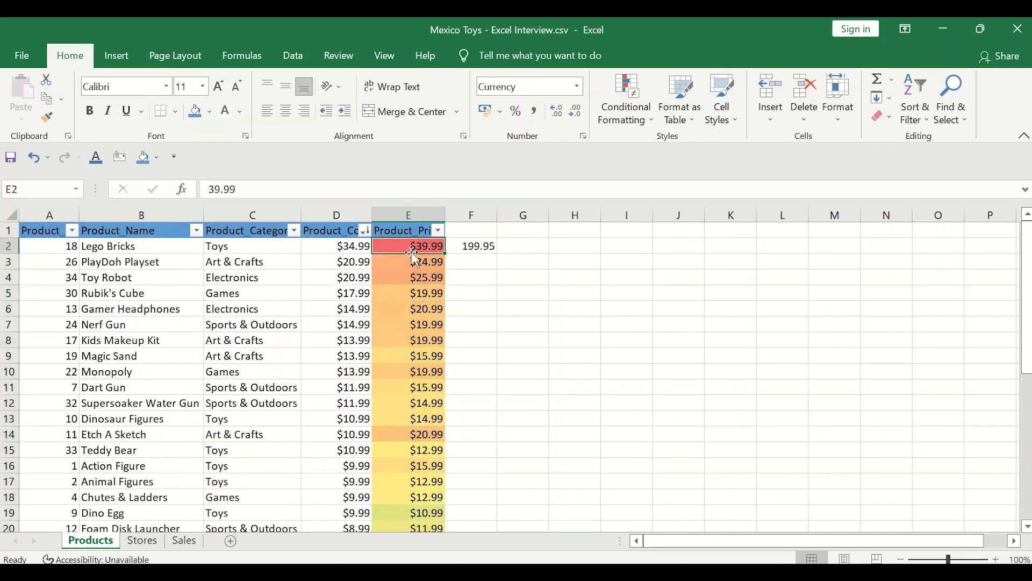
{"action": "key", "text": "Up"}
{"action": "key", "text": "Down"}
{"action": "key", "text": "Down"}
{"action": "key", "text": "Down"}
{"action": "key", "text": "Down"}
{"action": "key", "text": "Down"}
{"action": "key", "text": "Down"}
{"action": "key", "text": "Down"}
{"action": "key", "text": "Down"}
{"action": "key", "text": "Down"}
{"action": "key", "text": "Down"}
{"action": "key", "text": "Down"}
{"action": "key", "text": "Down"}
{"action": "key", "text": "Down"}
{"action": "key", "text": "Down"}
{"action": "key", "text": "Down"}
{"action": "key", "text": "Down"}
{"action": "key", "text": "Down"}
{"action": "key", "text": "Down"}
{"action": "key", "text": "Down"}
{"action": "key", "text": "Down"}
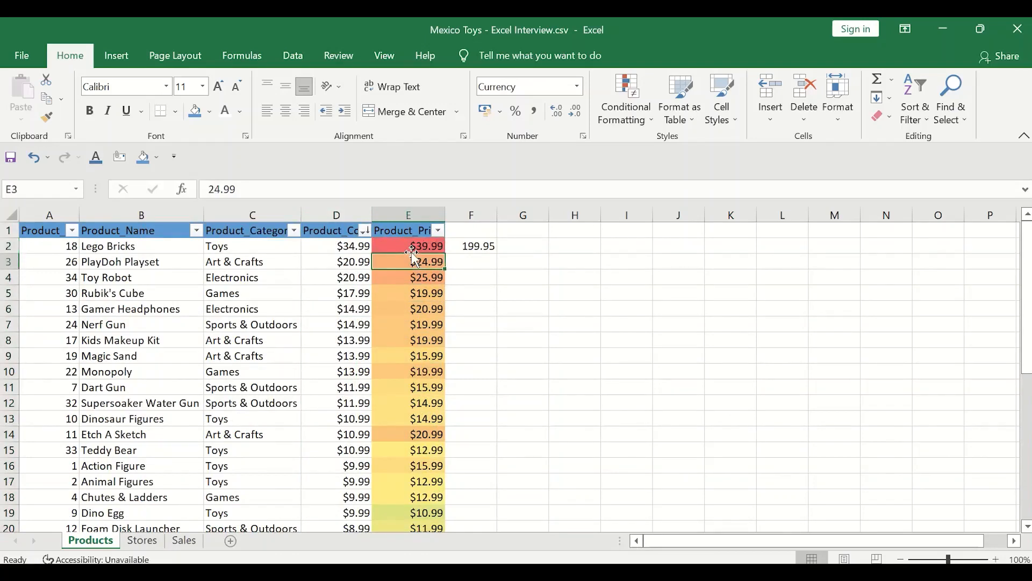
{"action": "key", "text": "Down"}
{"action": "key", "text": "Down"}
{"action": "key", "text": "Down"}
{"action": "key", "text": "Down"}
{"action": "key", "text": "Down"}
{"action": "key", "text": "Down"}
{"action": "key", "text": "Down"}
{"action": "key", "text": "Down"}
{"action": "key", "text": "Down"}
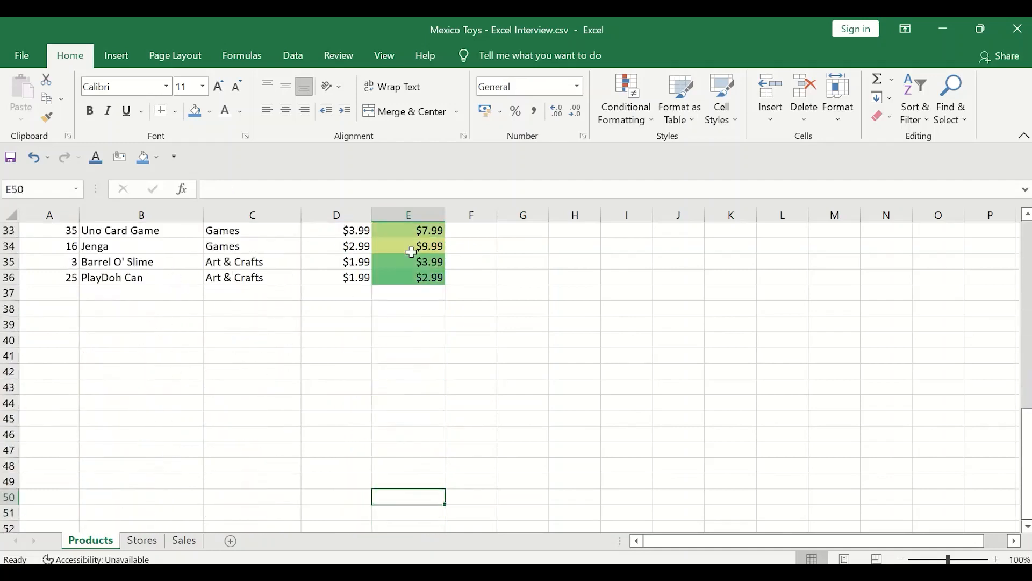
{"action": "key", "text": "Up"}
{"action": "key", "text": "Up"}
{"action": "key", "text": "Up"}
{"action": "key", "text": "Up"}
{"action": "key", "text": "Up"}
{"action": "key", "text": "Up"}
{"action": "key", "text": "Up"}
{"action": "key", "text": "Up"}
{"action": "key", "text": "Up"}
{"action": "key", "text": "Up"}
{"action": "key", "text": "Up"}
{"action": "key", "text": "Up"}
{"action": "key", "text": "Up"}
{"action": "key", "text": "Up"}
{"action": "key", "text": "Up"}
{"action": "key", "text": "Up"}
{"action": "key", "text": "Up"}
{"action": "key", "text": "Up"}
{"action": "key", "text": "Up"}
{"action": "key", "text": "Up"}
{"action": "key", "text": "Up"}
{"action": "key", "text": "Down"}
{"action": "key", "text": "Down"}
{"action": "key", "text": "Down"}
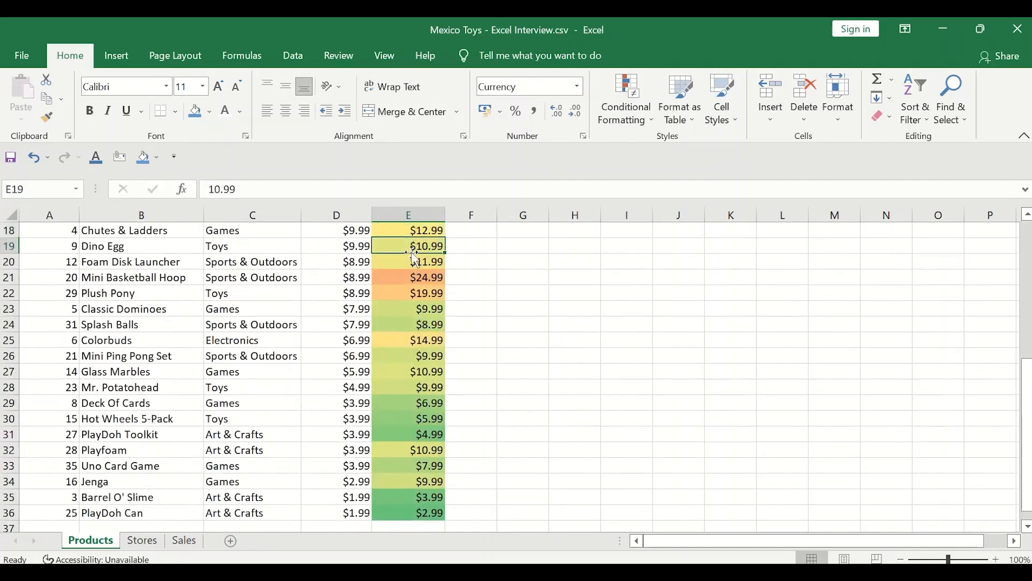
- Calculate the Mini Basketball Hoop's profit in F21 as its Product_Price minus its Product_Cost
{"action": "left_click", "coordinate": [4, 277]}
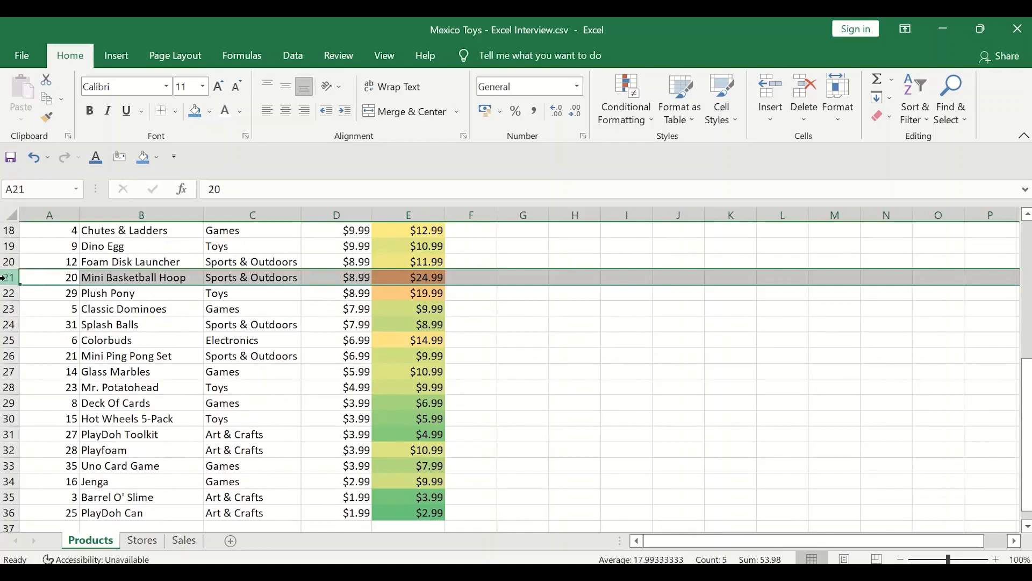
{"action": "left_click", "coordinate": [359, 278]}
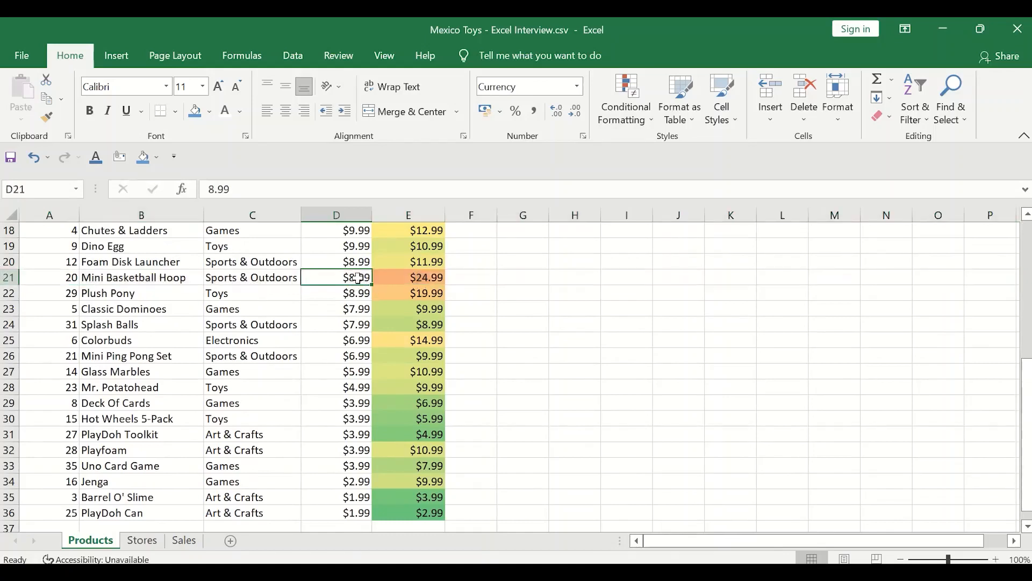
{"action": "left_click", "coordinate": [437, 275]}
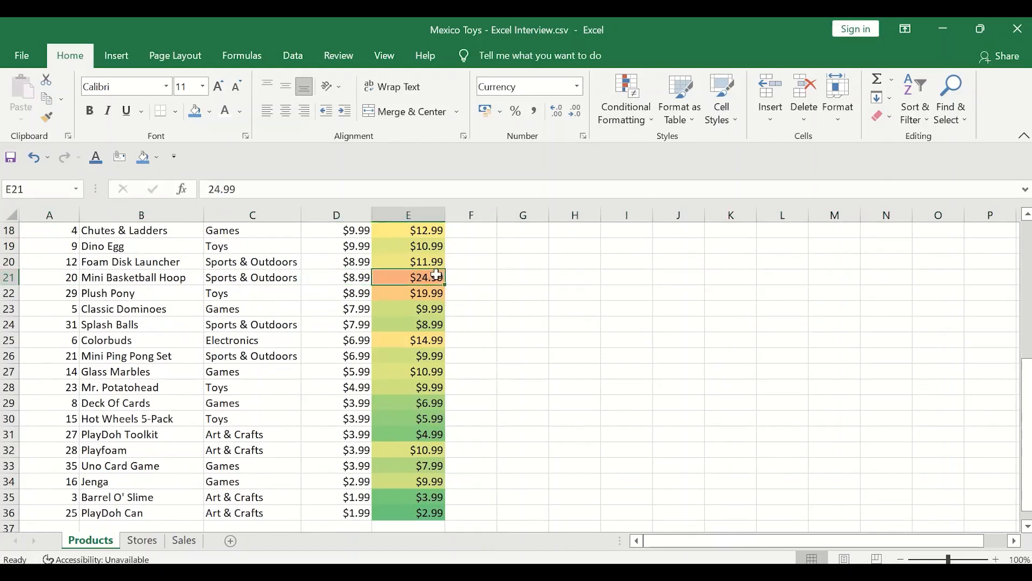
{"action": "left_click_drag", "start_coordinate": [361, 276], "coordinate": [401, 275]}
{"action": "left_click", "coordinate": [401, 276]}
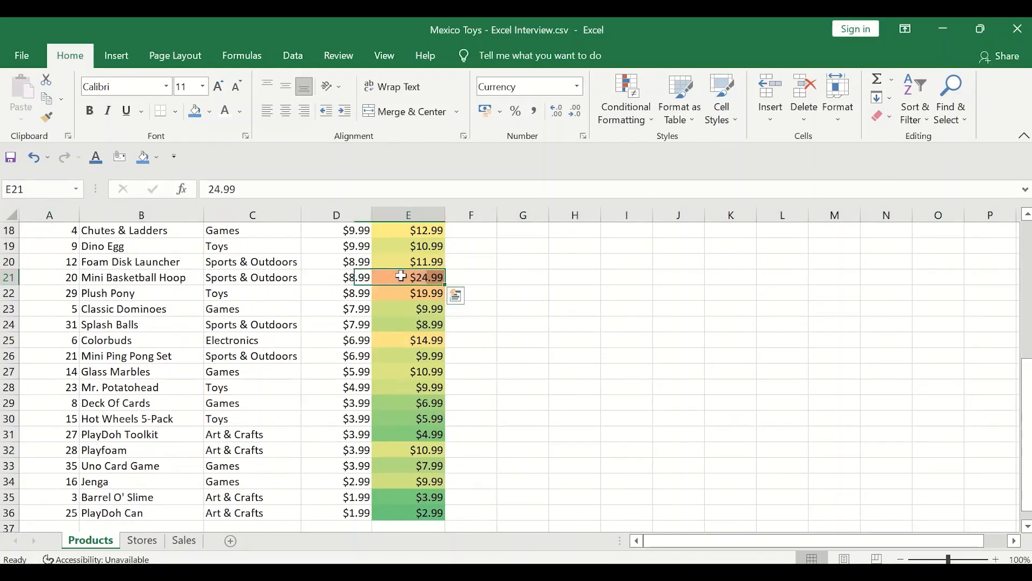
{"action": "left_click", "coordinate": [468, 277]}
{"action": "type", "text": "="}
{"action": "key", "text": "Left"}
{"action": "type", "text": "-"}
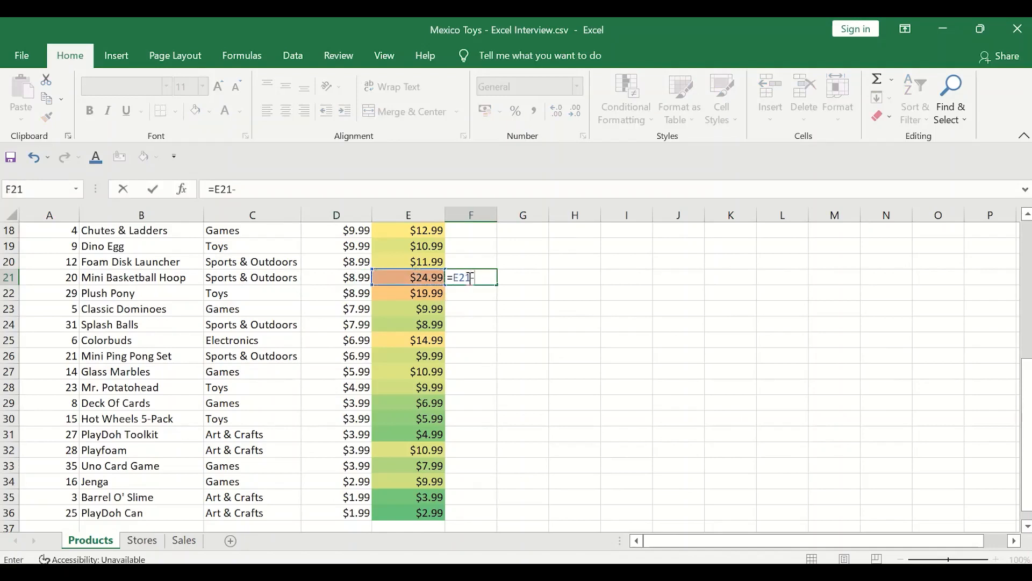
{"action": "key", "text": "Left"}
{"action": "key", "text": "Left"}
{"action": "key", "text": "Return"}
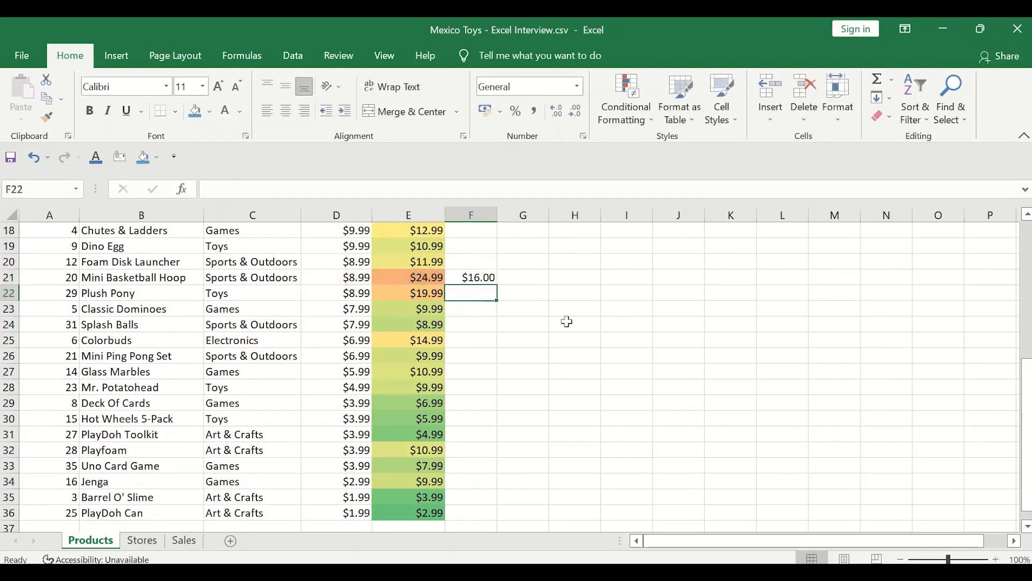
- Compare the Mini Basketball Hoop row with the Product_Price values of the more expensive products above it
{"action": "left_click", "coordinate": [447, 280]}
{"action": "key", "text": "Left"}
{"action": "key", "text": "Left"}
{"action": "key", "text": "Left"}
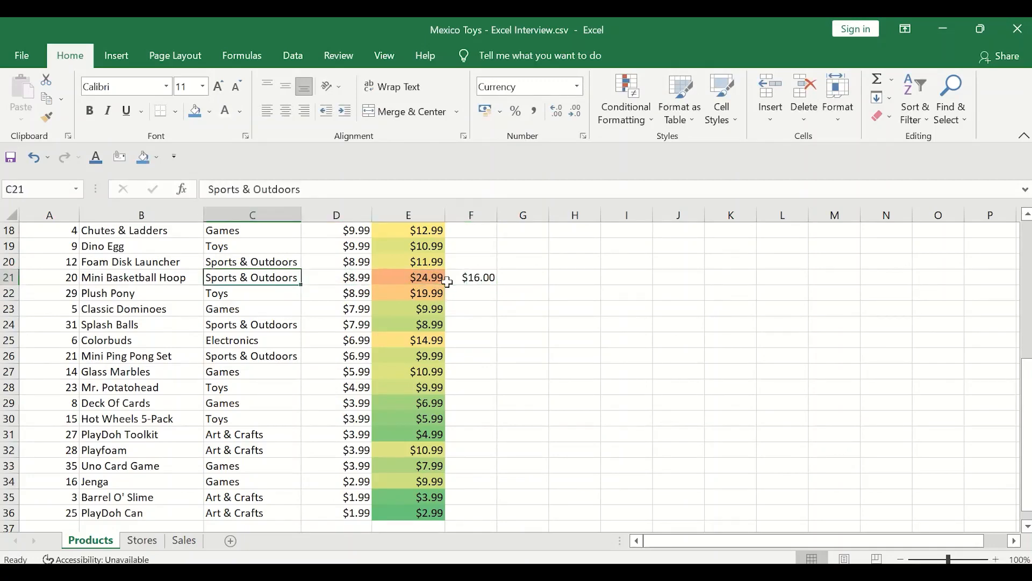
{"action": "key", "text": "Left"}
{"action": "left_click", "coordinate": [381, 269]}
{"action": "key", "text": "ctrl+shift+Up"}
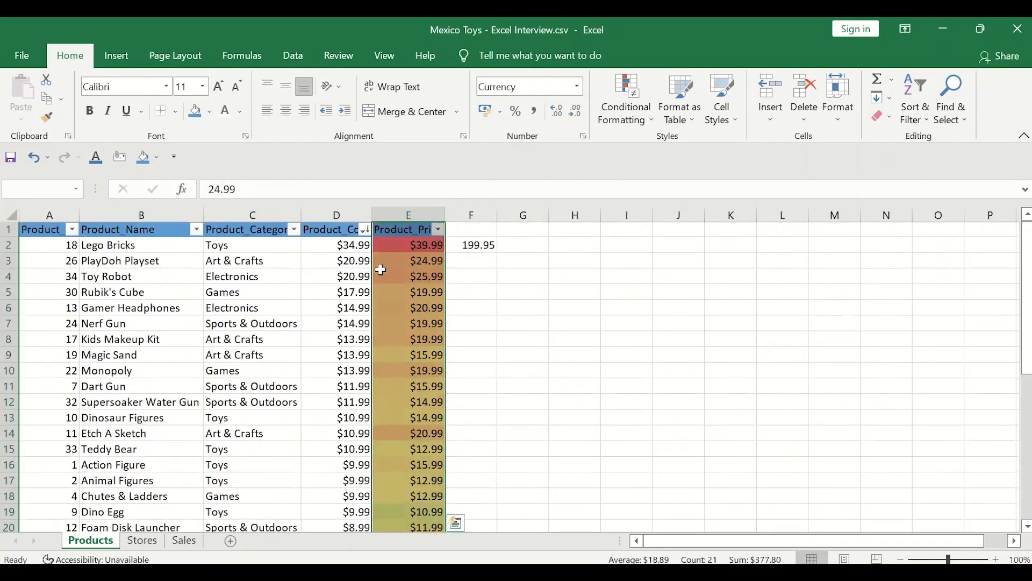
{"action": "left_click", "coordinate": [405, 262]}
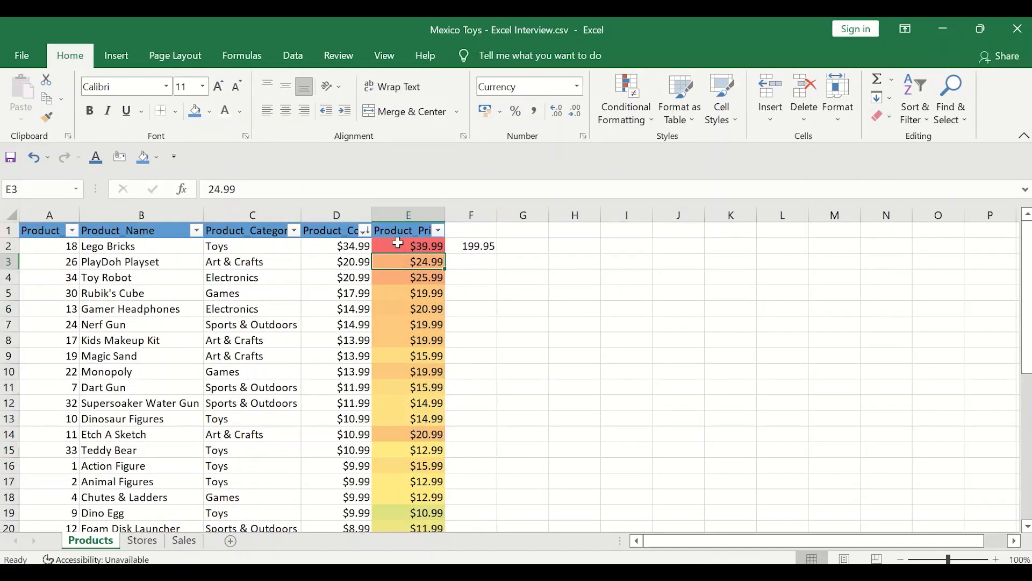
- Widen the Product_Cost column to fit its full header
{"action": "left_click", "coordinate": [398, 243]}
{"action": "key", "text": "Left"}
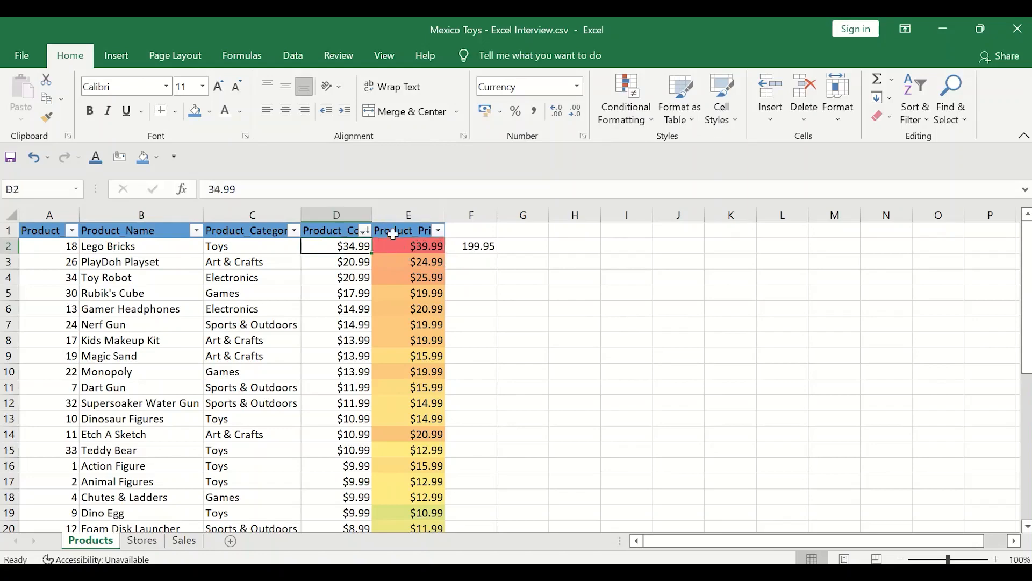
{"action": "double_click", "coordinate": [373, 209]}
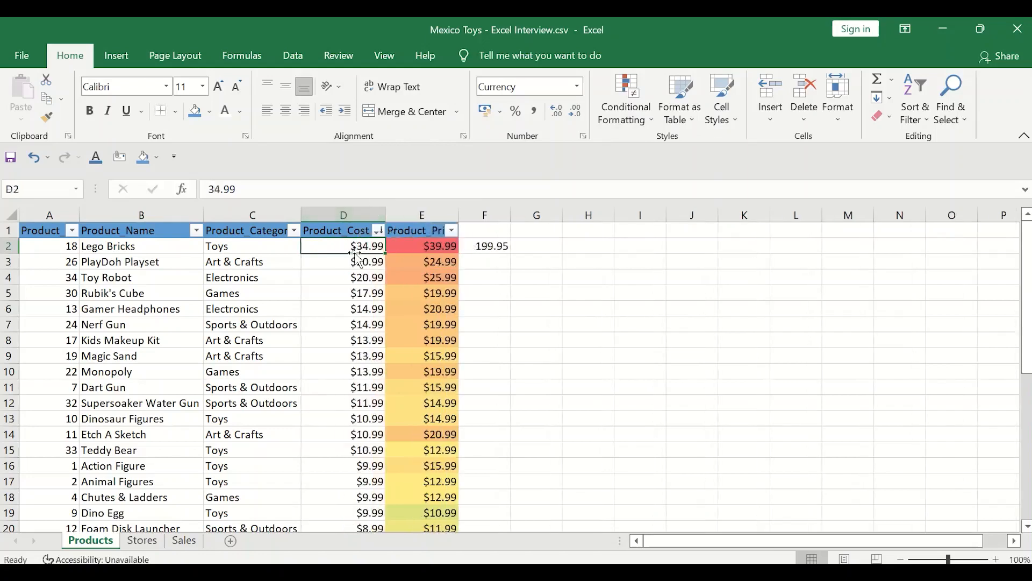
- Try to highlight Product_Cost values in D2:D36 between =$5 and $10 using Green Fill with Dark Green Text
{"action": "key", "text": "ctrl+shift+Down"}
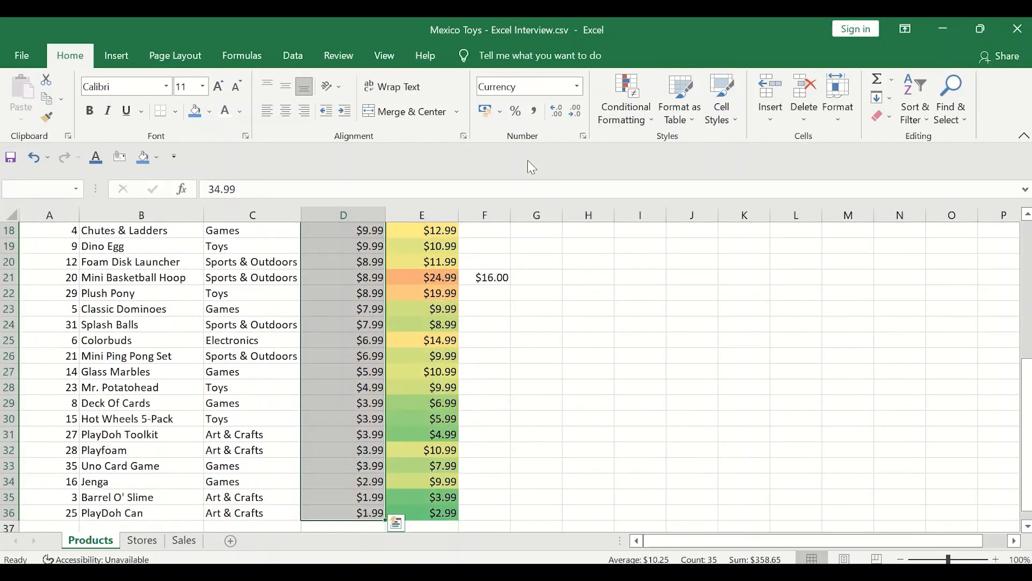
{"action": "left_click", "coordinate": [639, 120]}
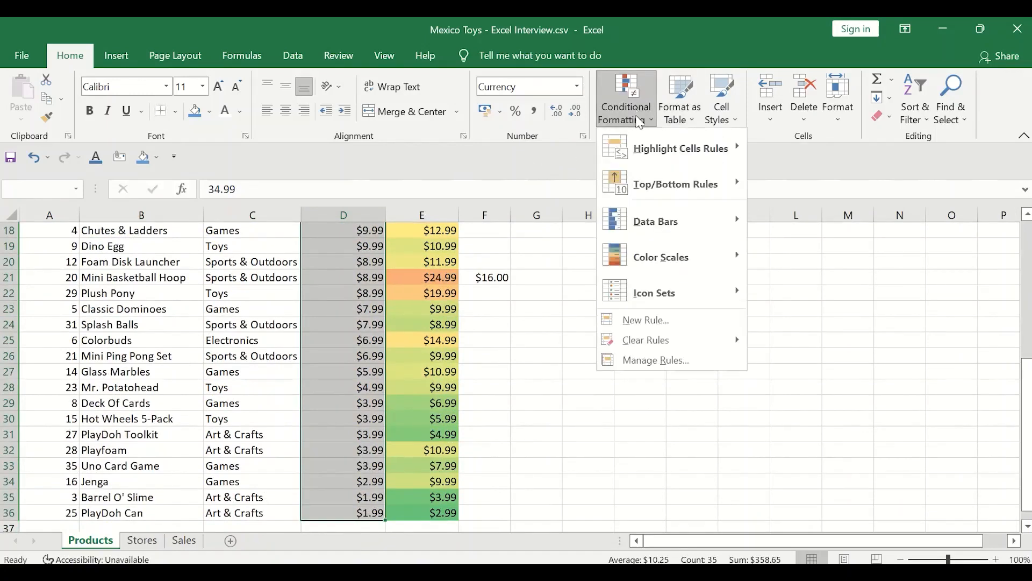
{"action": "mouse_move", "coordinate": [640, 149]}
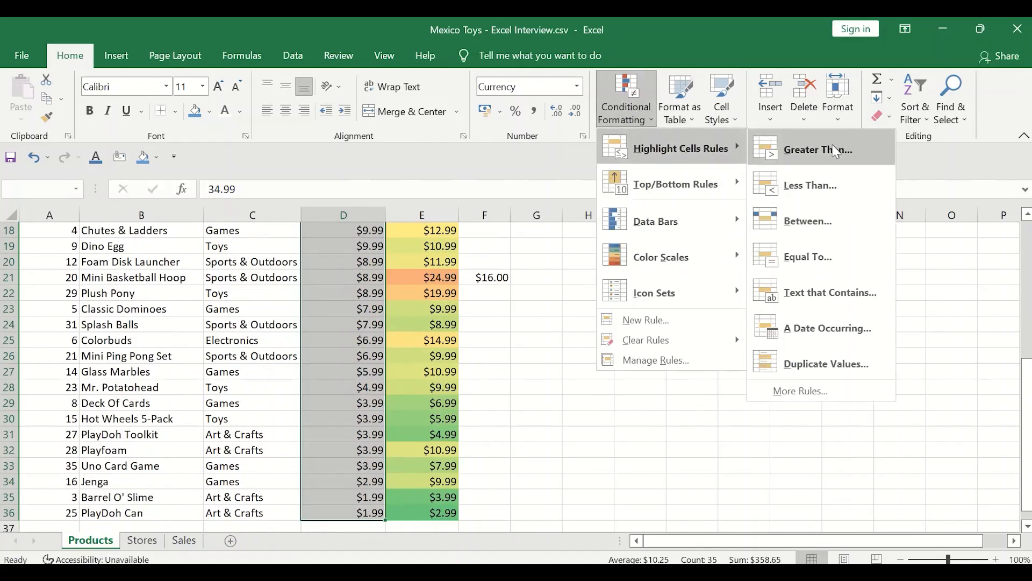
{"action": "left_click", "coordinate": [809, 221]}
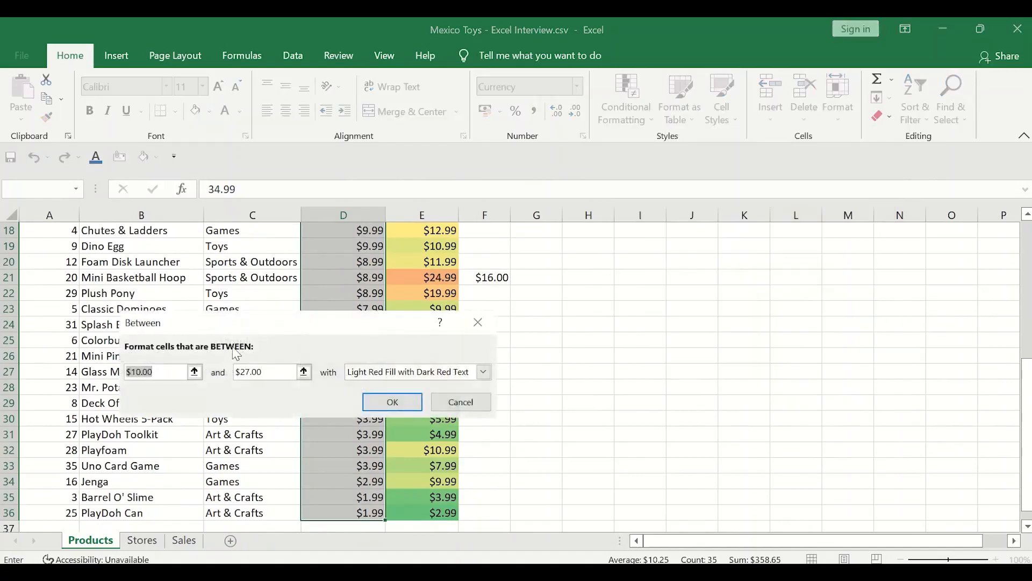
{"action": "key", "text": "Right"}
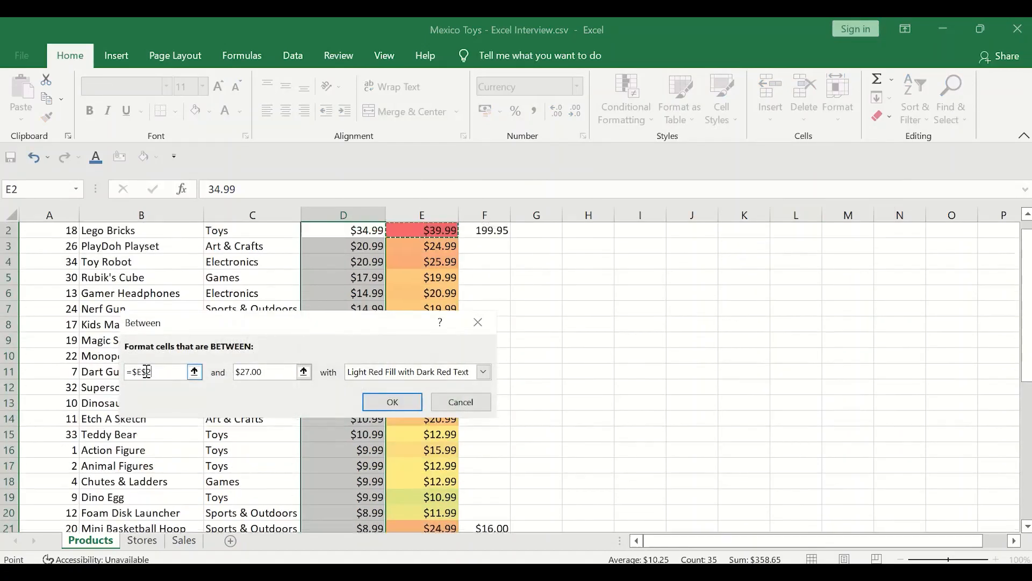
{"action": "key", "text": "Up"}
{"action": "key", "text": "BackSpace"}
{"action": "key", "text": "BackSpace"}
{"action": "key", "text": "BackSpace"}
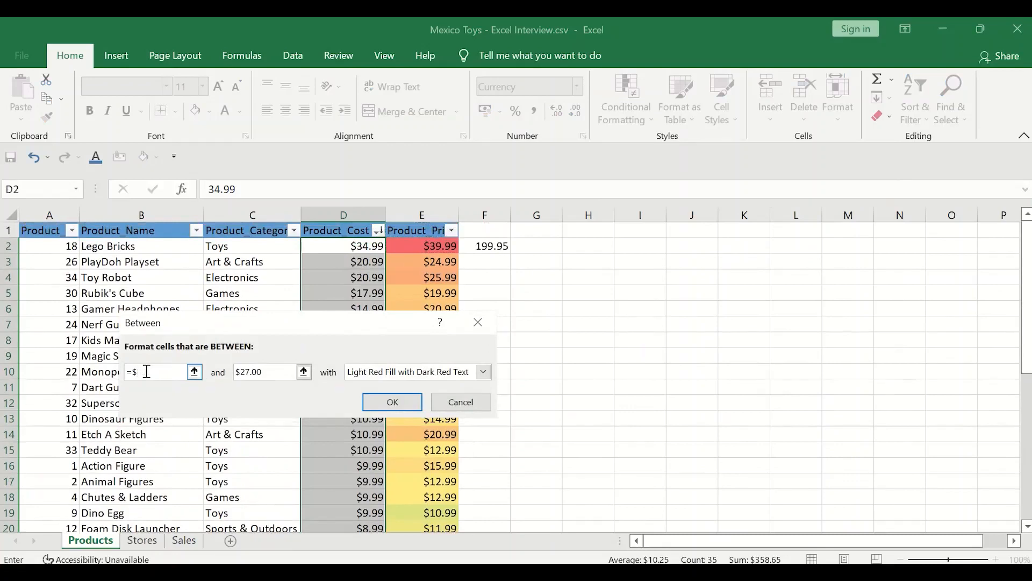
{"action": "left_click", "coordinate": [266, 371]}
{"action": "left_click", "coordinate": [482, 373]}
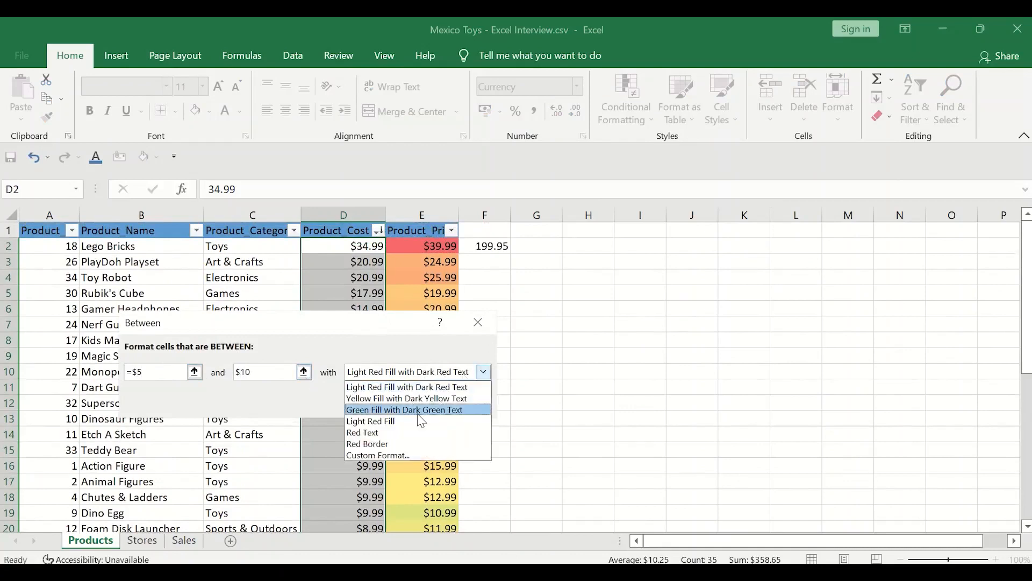
{"action": "left_click", "coordinate": [419, 413]}
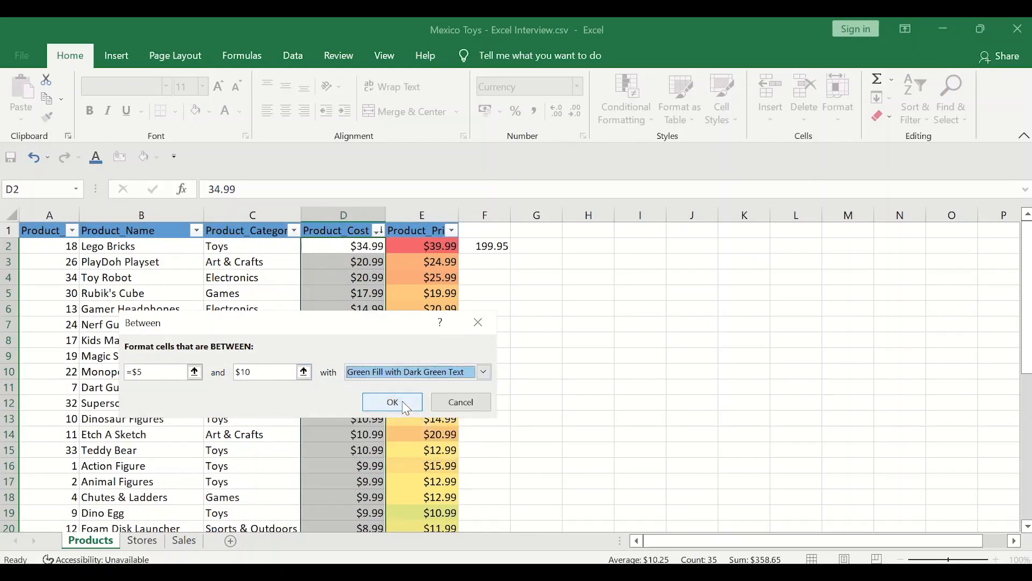
{"action": "left_click", "coordinate": [405, 404]}
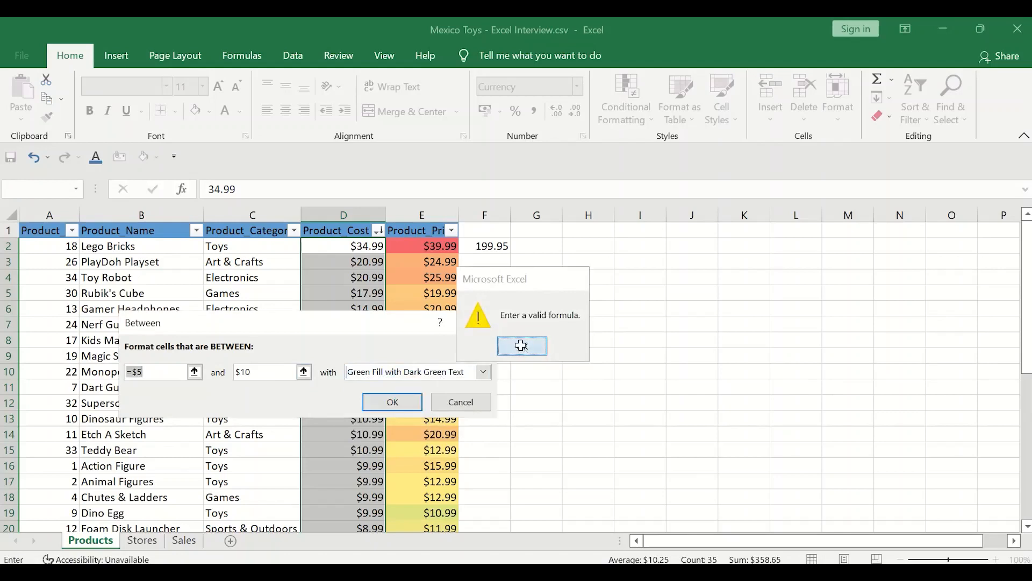
- Correct the Between rule's limits to =5 and 10 and apply the green highlighting to the Product_Cost values
{"action": "left_click", "coordinate": [521, 345]}
{"action": "left_click", "coordinate": [153, 376]}
{"action": "key", "text": "Left"}
{"action": "key", "text": "Left"}
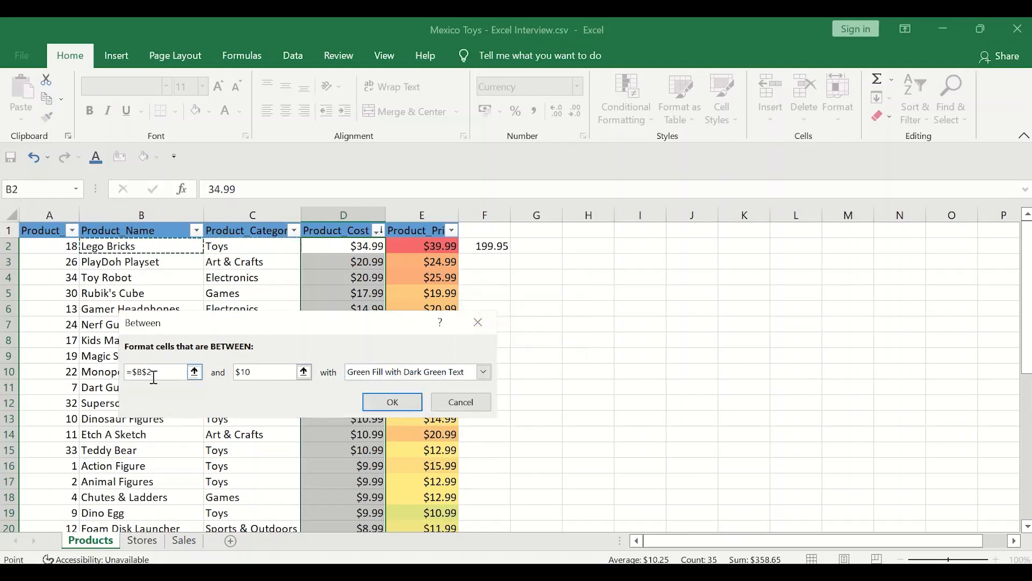
{"action": "key", "text": "BackSpace"}
{"action": "key", "text": "BackSpace"}
{"action": "type", "text": "5"}
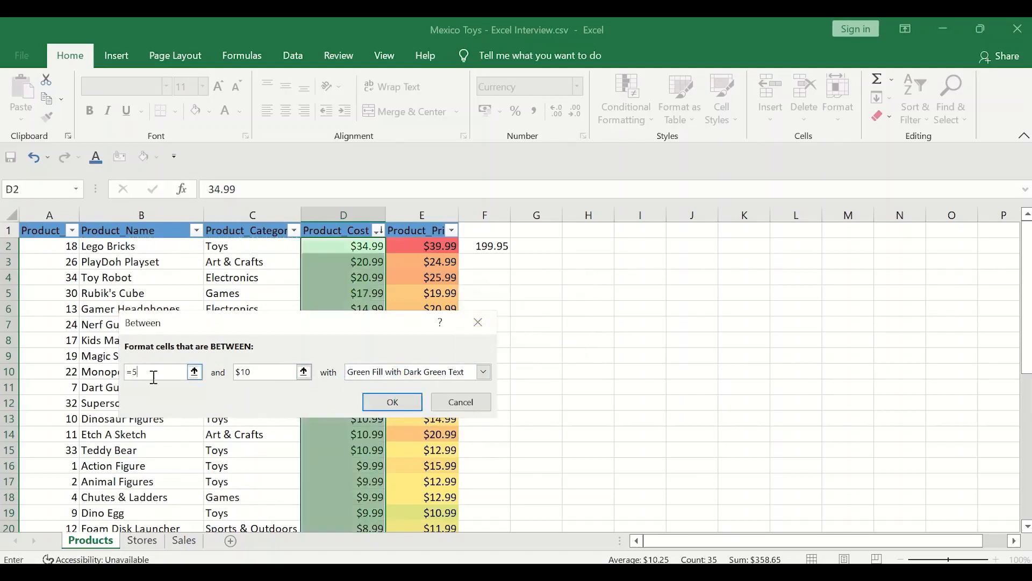
{"action": "key", "text": "BackSpace"}
{"action": "type", "text": "10"}
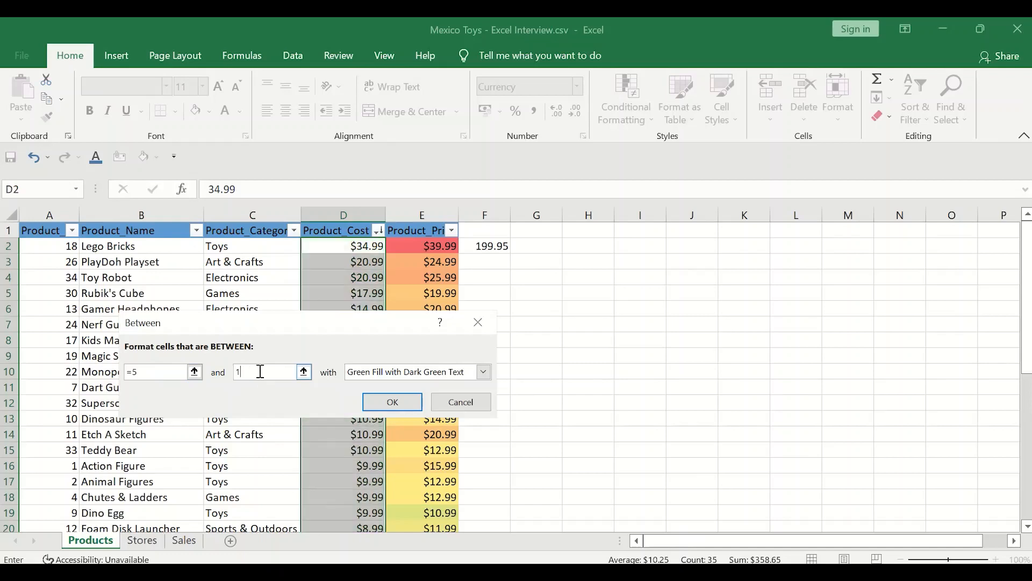
{"action": "left_click", "coordinate": [387, 402]}
- Examine which Product_Cost values are highlighted green, selecting the shaded cells D16:D27 down the list
{"action": "left_click", "coordinate": [340, 291]}
{"action": "key", "text": "Down"}
{"action": "key", "text": "Down"}
{"action": "key", "text": "Down"}
{"action": "key", "text": "Down"}
{"action": "key", "text": "Down"}
{"action": "key", "text": "Down"}
{"action": "key", "text": "Down"}
{"action": "key", "text": "Down"}
{"action": "key", "text": "Down"}
{"action": "key", "text": "Down"}
{"action": "key", "text": "Down"}
{"action": "key", "text": "Down"}
{"action": "key", "text": "Down"}
{"action": "key", "text": "Down"}
{"action": "key", "text": "Down"}
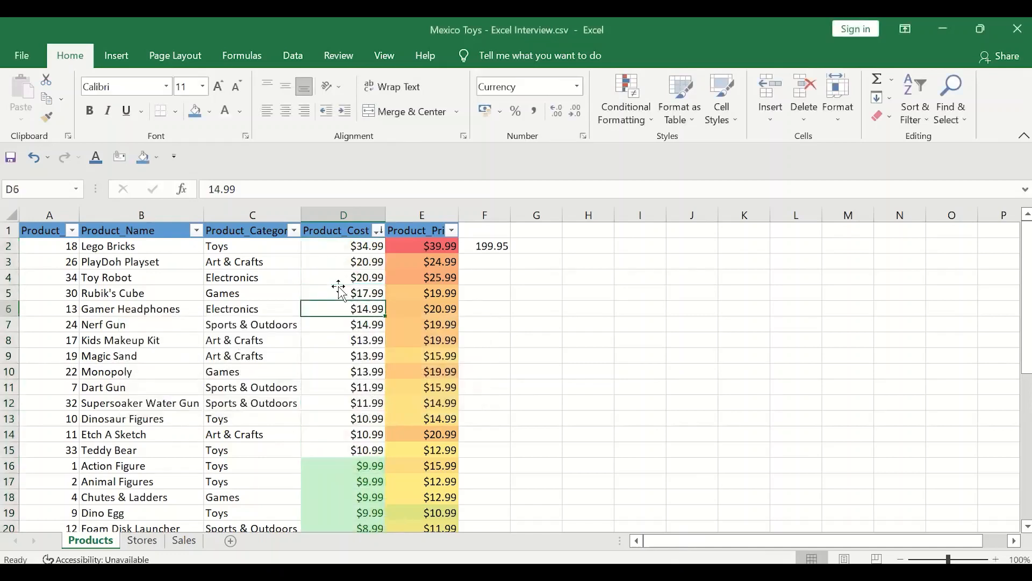
{"action": "key", "text": "Up"}
{"action": "key", "text": "Up"}
{"action": "key", "text": "Up"}
{"action": "key", "text": "Up"}
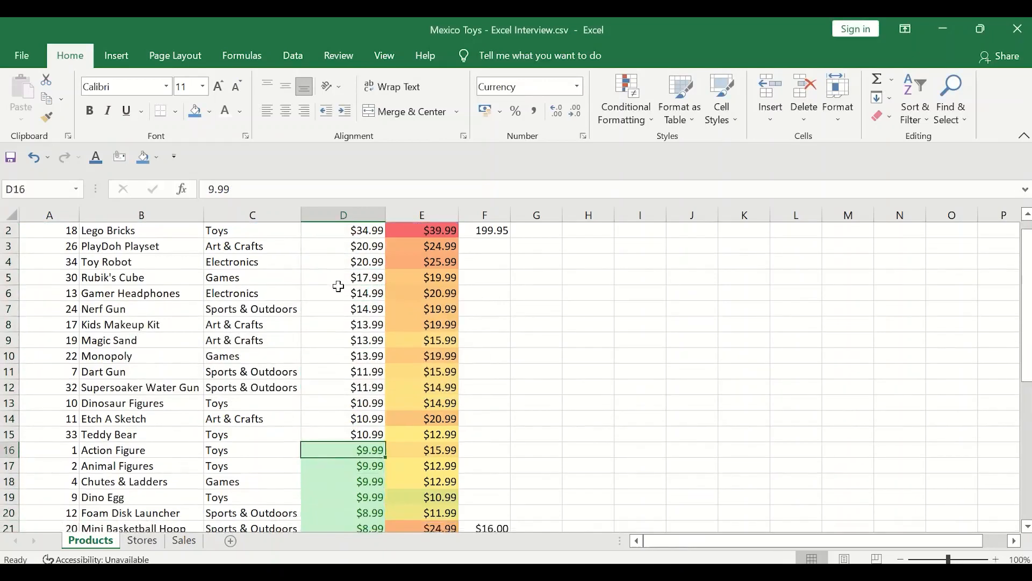
{"action": "key", "text": "shift+Down"}
{"action": "key", "text": "shift+Down"}
{"action": "key", "text": "shift+Down"}
{"action": "key", "text": "shift+Down"}
{"action": "key", "text": "shift+Down"}
{"action": "key", "text": "shift+Down"}
{"action": "key", "text": "shift+Down"}
{"action": "key", "text": "shift+Down"}
{"action": "key", "text": "shift+Down"}
{"action": "key", "text": "shift+Down"}
{"action": "key", "text": "shift+Down"}
{"action": "key", "text": "shift+Down"}
{"action": "key", "text": "shift+Down"}
{"action": "key", "text": "shift+Down"}
{"action": "key", "text": "shift+Down"}
{"action": "key", "text": "shift+Down"}
{"action": "key", "text": "shift+Down"}
{"action": "key", "text": "shift+Down"}
{"action": "key", "text": "shift+Down"}
{"action": "key", "text": "shift+Down"}
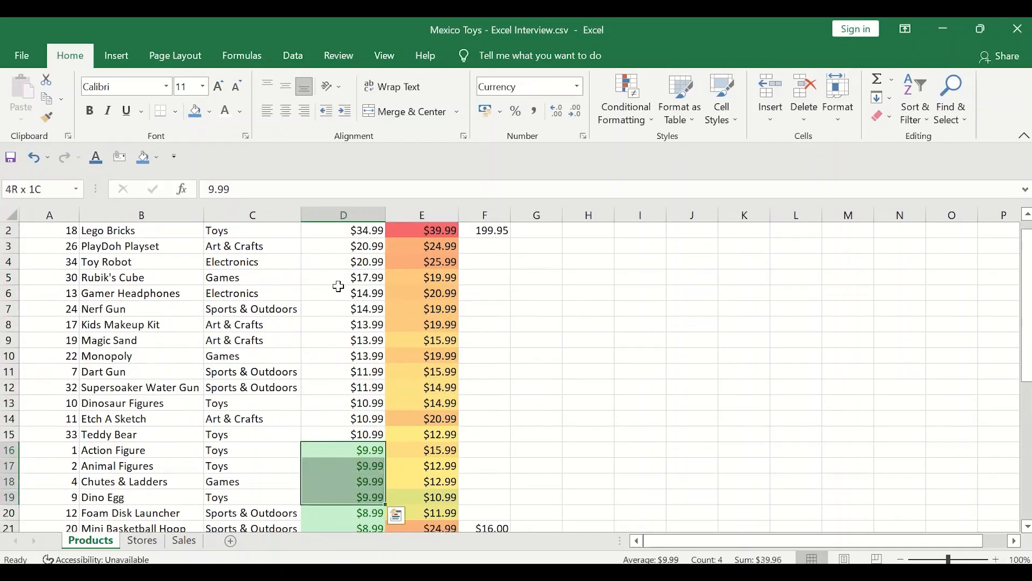
{"action": "key", "text": "shift+Up"}
{"action": "key", "text": "shift+Up"}
{"action": "key", "text": "shift+Up"}
{"action": "key", "text": "shift+Up"}
{"action": "key", "text": "shift+Up"}
{"action": "key", "text": "shift+Up"}
{"action": "key", "text": "shift+Up"}
{"action": "key", "text": "shift+Up"}
{"action": "key", "text": "shift+Up"}
{"action": "key", "text": "shift+Up"}
{"action": "key", "text": "shift+Up"}
{"action": "key", "text": "shift+Up"}
{"action": "key", "text": "shift+Up"}
{"action": "key", "text": "shift+Up"}
{"action": "key", "text": "shift+Up"}
{"action": "key", "text": "shift+Up"}
{"action": "key", "text": "shift+Up"}
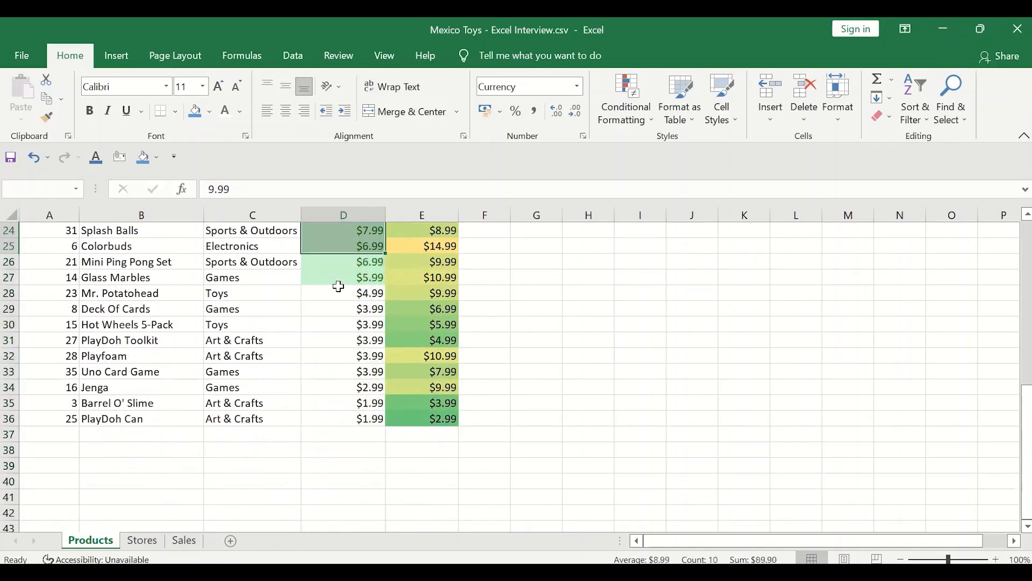
{"action": "key", "text": "shift+Down"}
{"action": "key", "text": "shift+Down"}
{"action": "key", "text": "shift+Down"}
{"action": "scroll", "coordinate": [340, 291], "scroll_direction": "down", "scroll_amount": 3}
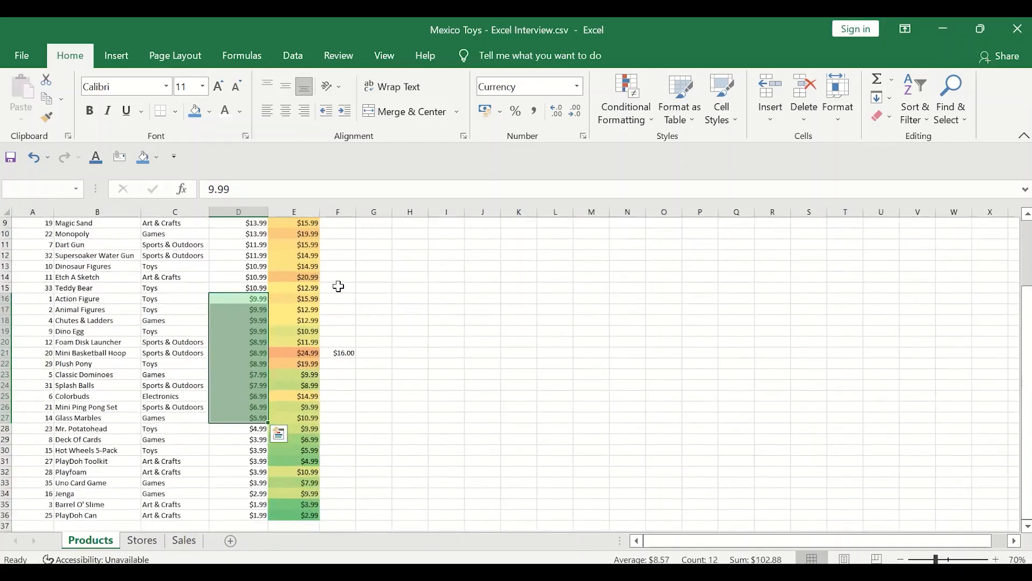
- Clear the green-highlighted Product_Cost values in D16:D27 and undo the deletion
{"action": "left_click", "coordinate": [242, 300]}
{"action": "key", "text": "shift+Down"}
{"action": "key", "text": "shift+Down"}
{"action": "key", "text": "shift+Down"}
{"action": "key", "text": "shift+Down"}
{"action": "key", "text": "shift+Down"}
{"action": "key", "text": "shift+Down"}
{"action": "key", "text": "shift+Down"}
{"action": "key", "text": "shift+Down"}
{"action": "key", "text": "shift+Down"}
{"action": "key", "text": "shift+Down"}
{"action": "key", "text": "shift+Down"}
{"action": "key", "text": "Delete"}
{"action": "key", "text": "Up"}
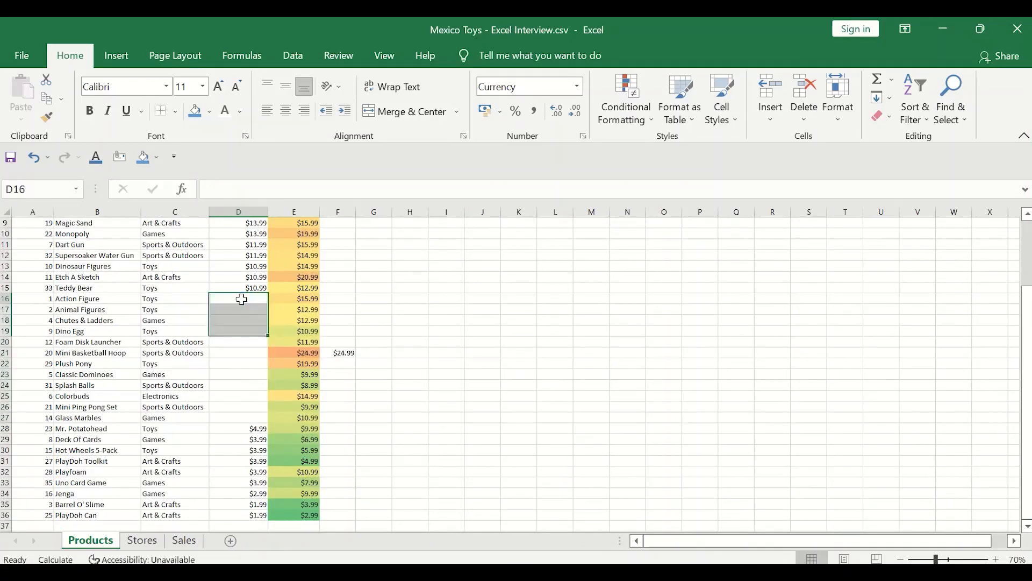
{"action": "left_click", "coordinate": [241, 300]}
{"action": "key", "text": "ctrl+z"}
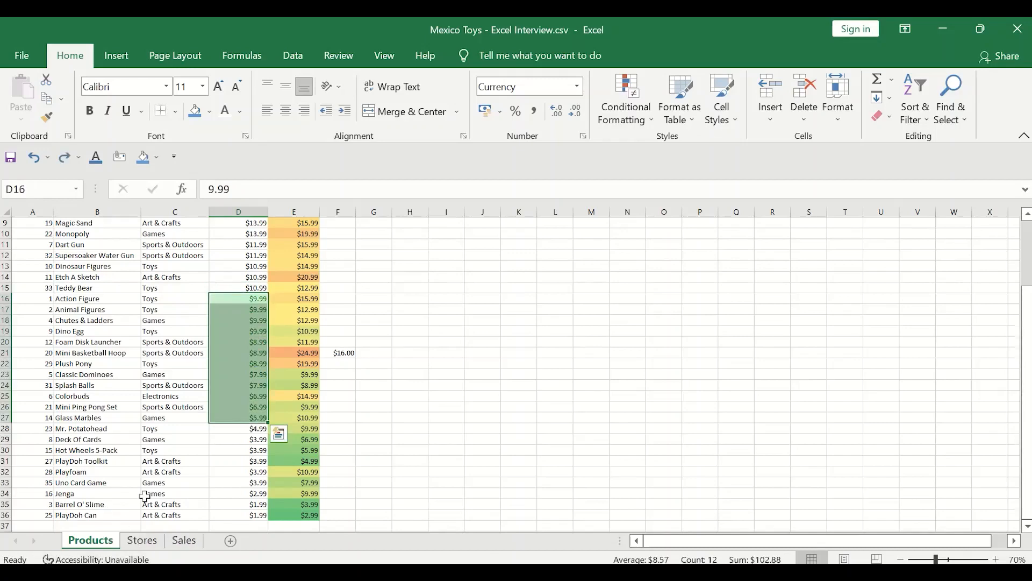
- Review the Units column on the Sales sheet and select the empty header cell K1 beside Product Category
{"action": "left_click", "coordinate": [183, 540]}
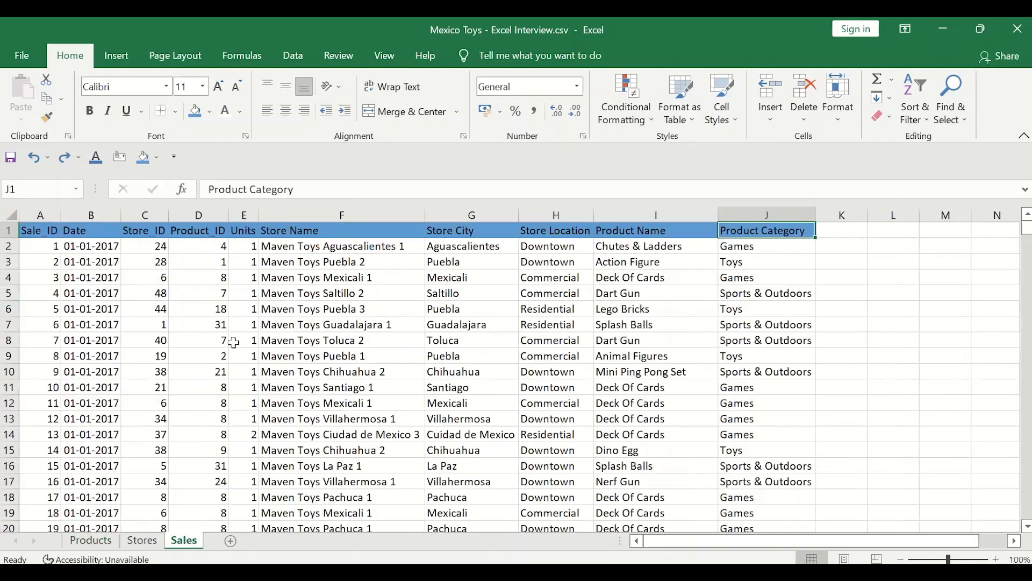
{"action": "left_click", "coordinate": [33, 232]}
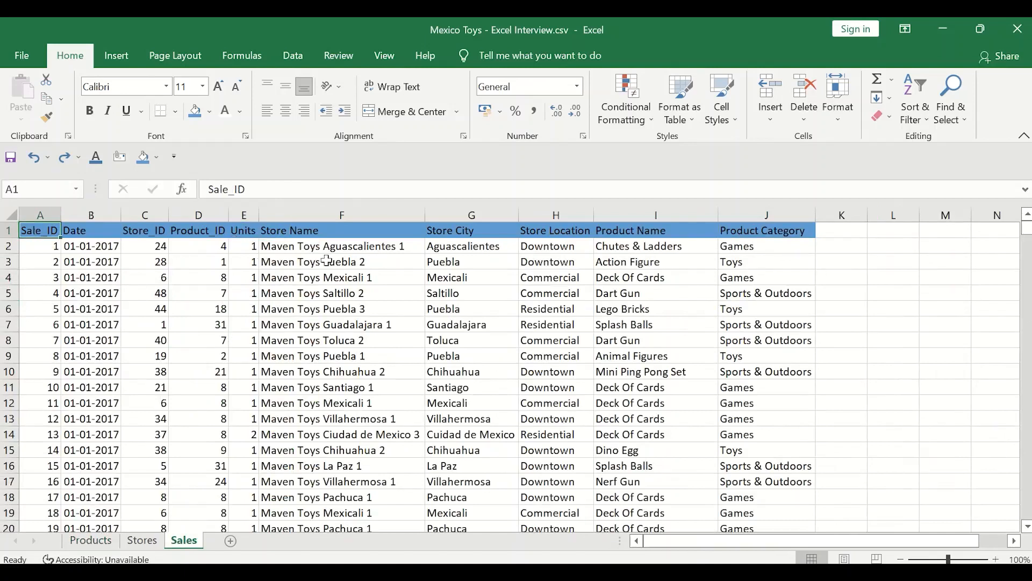
{"action": "left_click", "coordinate": [239, 209]}
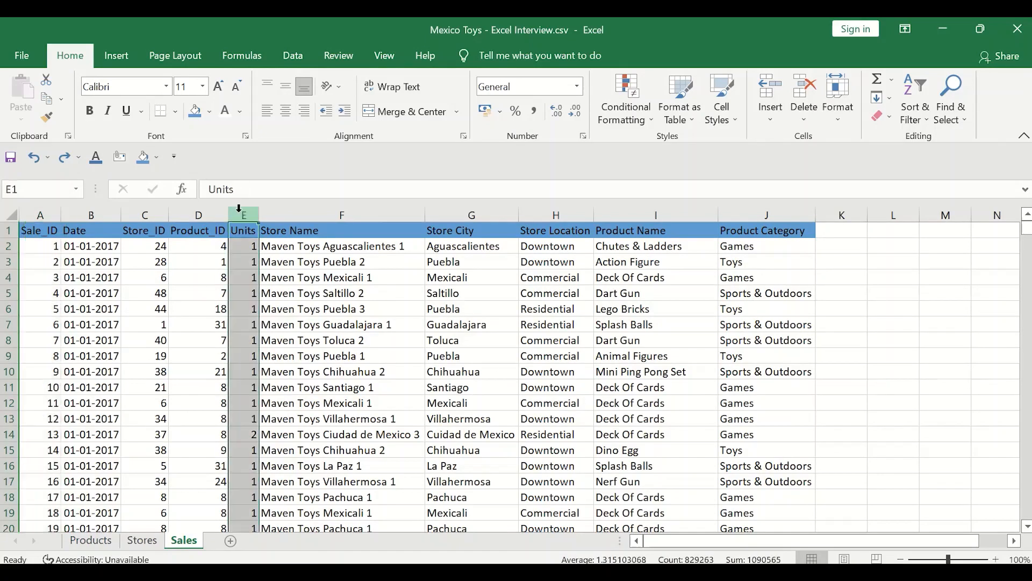
{"action": "left_click", "coordinate": [242, 235]}
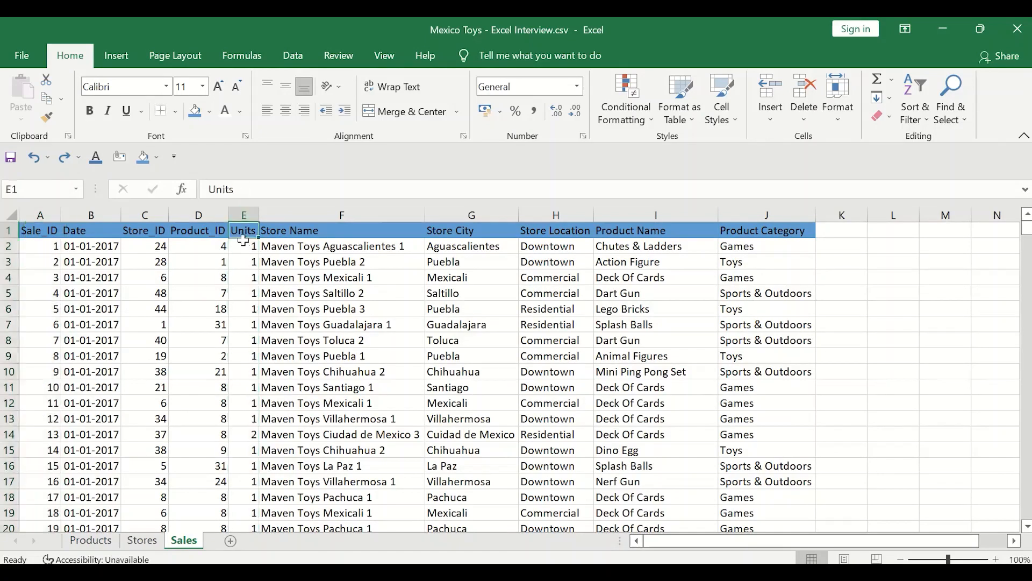
{"action": "left_click", "coordinate": [244, 241]}
{"action": "left_click", "coordinate": [826, 232]}
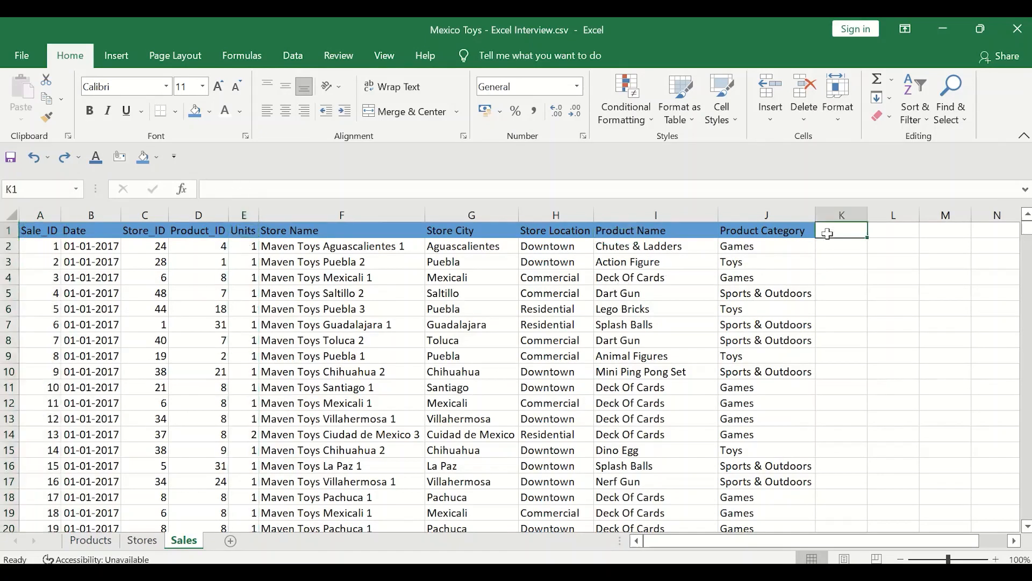
- Add the headers Product Price in K1 and Sales in L1 of the Sales sheet
{"action": "type", "text": "Product Price"}
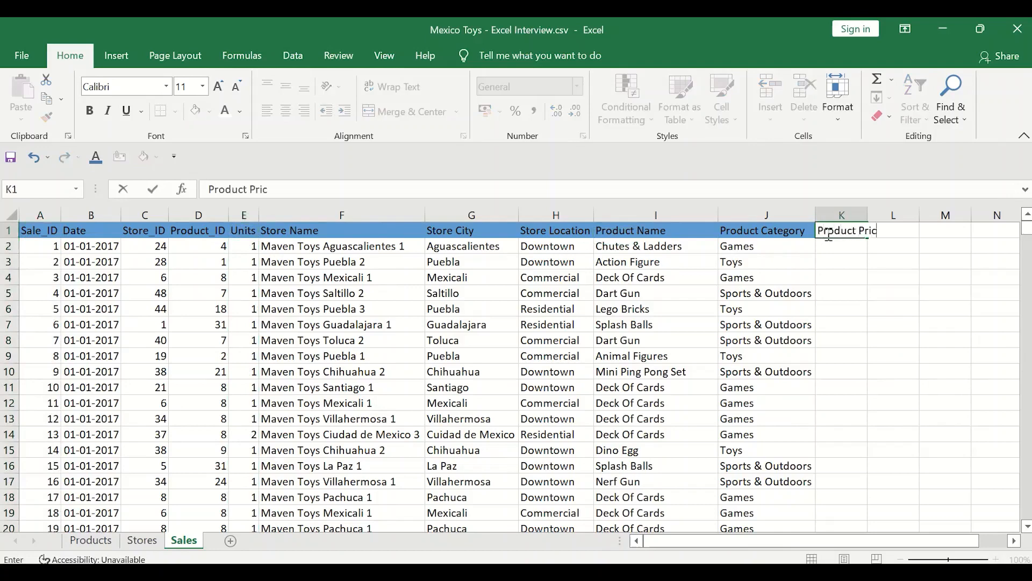
{"action": "key", "text": "Return"}
{"action": "key", "text": "Right"}
{"action": "key", "text": "Up"}
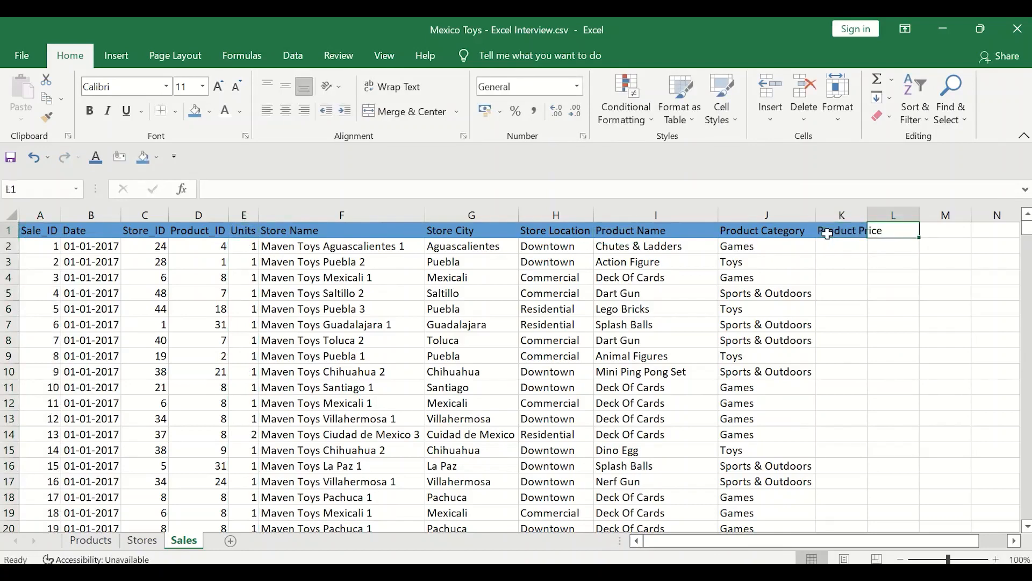
{"action": "type", "text": "Sales"}
{"action": "key", "text": "Return"}
{"action": "type", "text": "="}
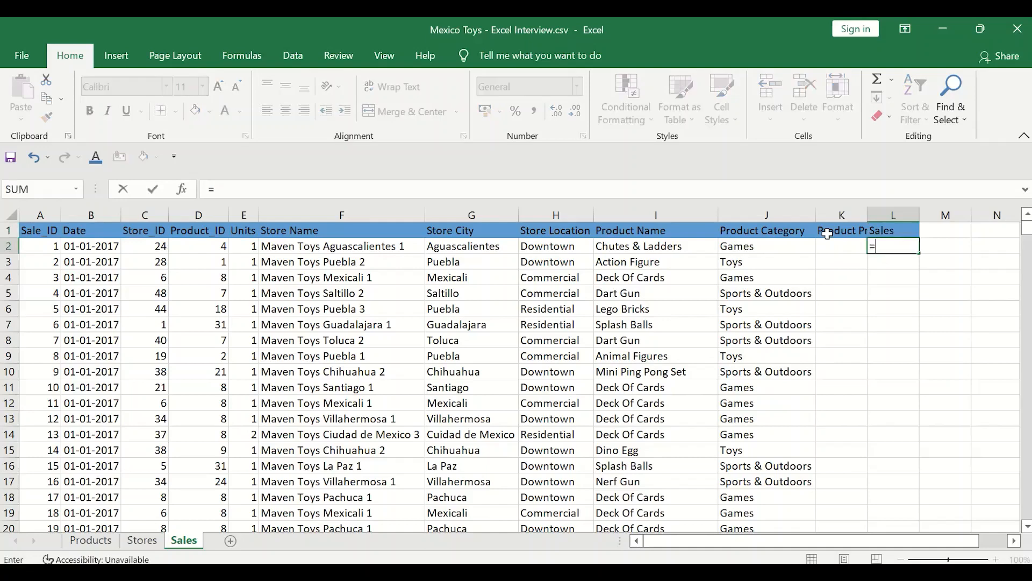
{"action": "key", "text": "Left"}
{"action": "key", "text": "Left"}
{"action": "key", "text": "Left"}
{"action": "key", "text": "Left"}
{"action": "key", "text": "Left"}
{"action": "key", "text": "Left"}
{"action": "key", "text": "Left"}
{"action": "key", "text": "Left"}
{"action": "key", "text": "Left"}
{"action": "key", "text": "Left"}
{"action": "key", "text": "Right"}
{"action": "key", "text": "Right"}
{"action": "key", "text": "Right"}
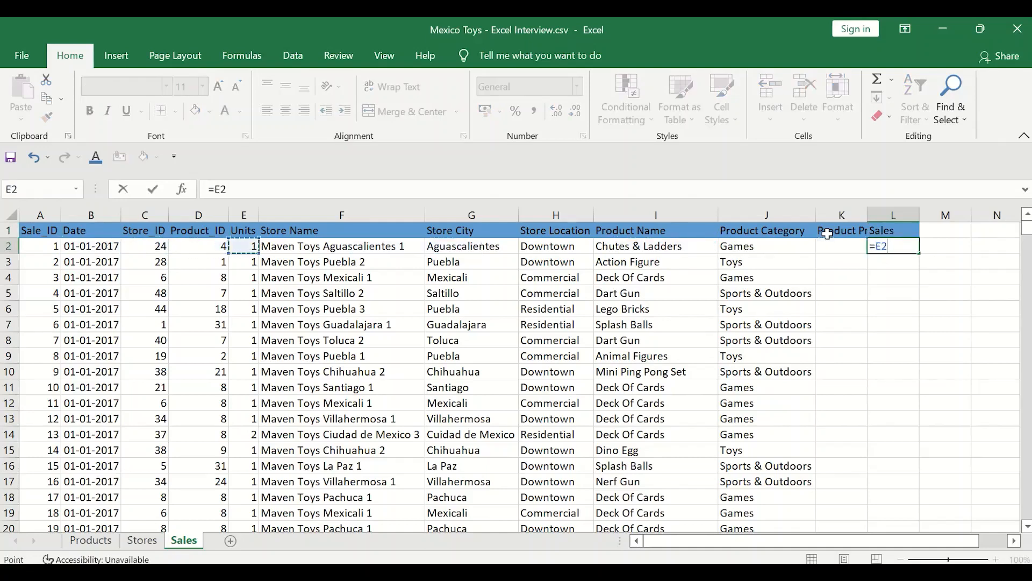
{"action": "type", "text": "*"}
{"action": "key", "text": "Escape"}
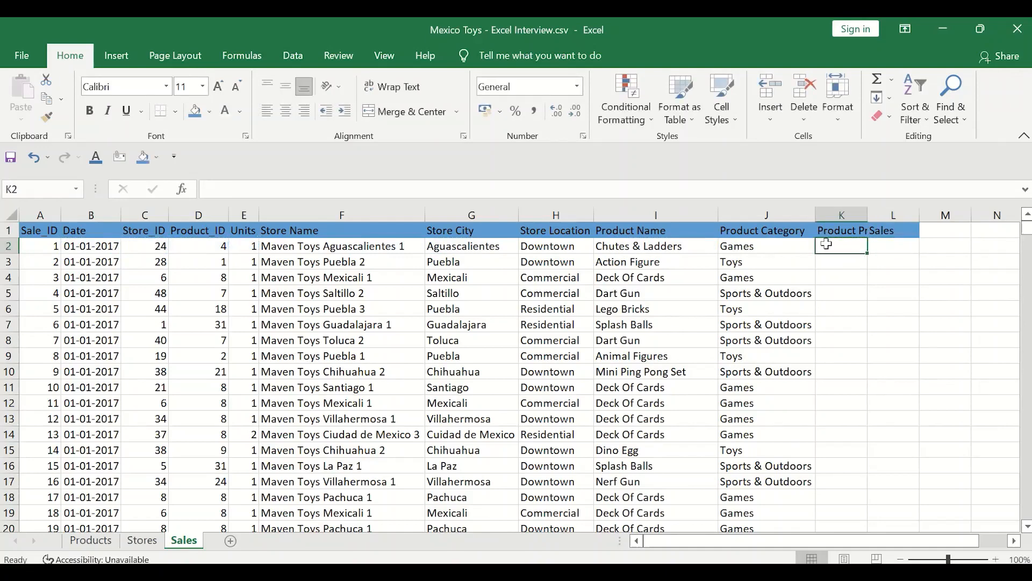
{"action": "left_click", "coordinate": [889, 262]}
{"action": "left_click", "coordinate": [890, 215]}
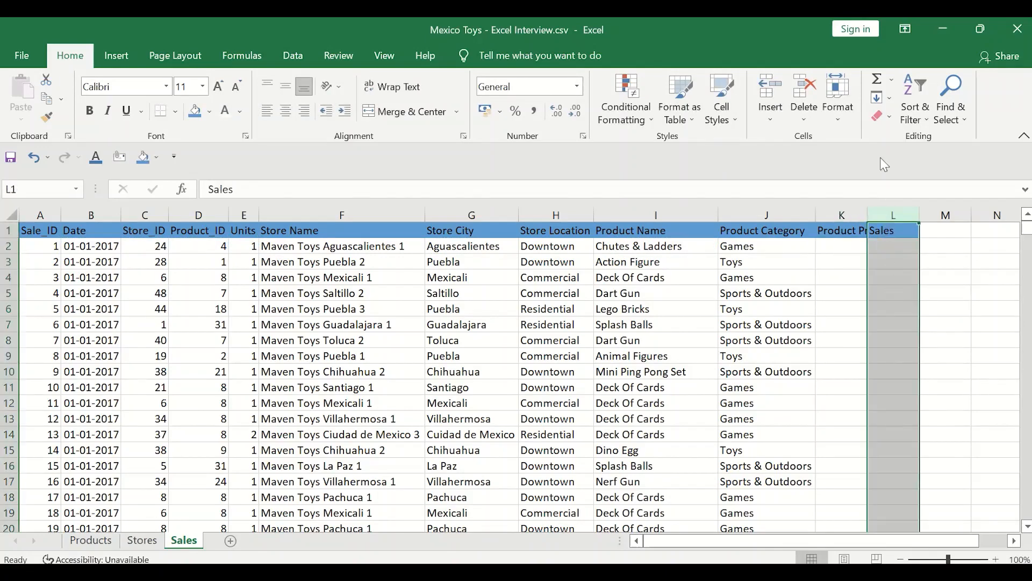
- Apply blue gradient-fill data bars to the Product_Cost values in D2:D36 on the Products sheet
{"action": "left_click", "coordinate": [95, 542]}
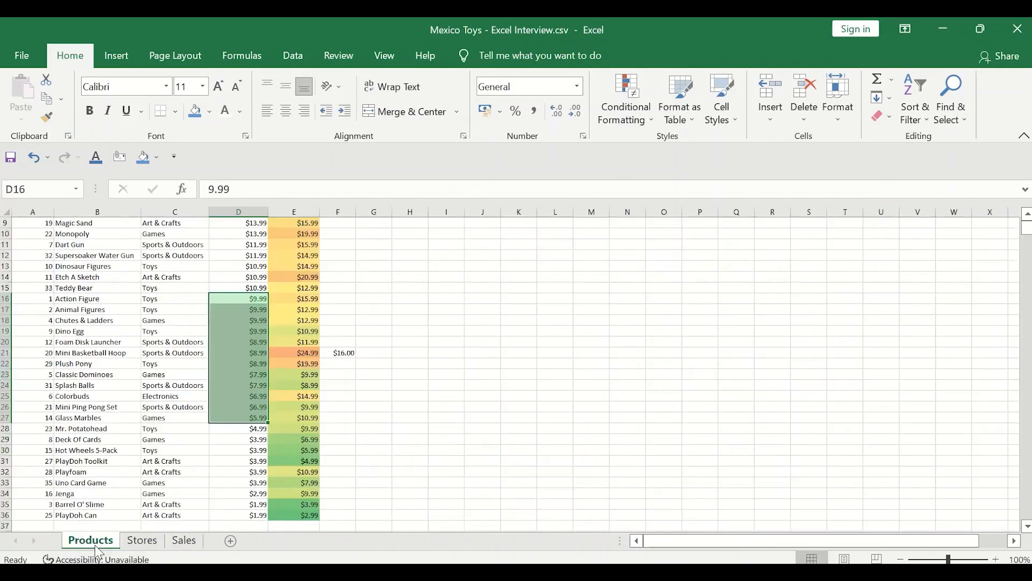
{"action": "left_click", "coordinate": [375, 372]}
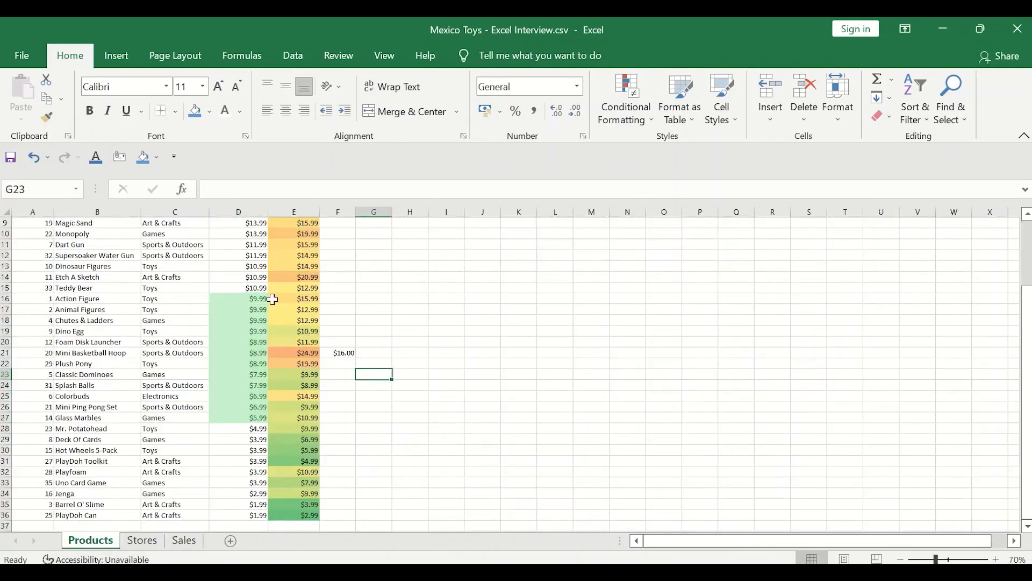
{"action": "left_click", "coordinate": [648, 116]}
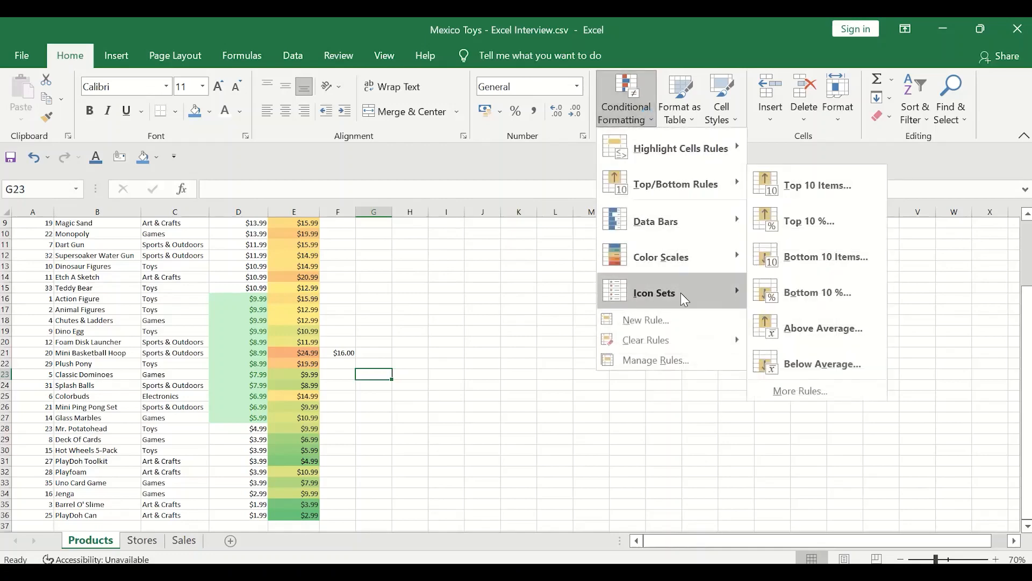
{"action": "left_click", "coordinate": [210, 251]}
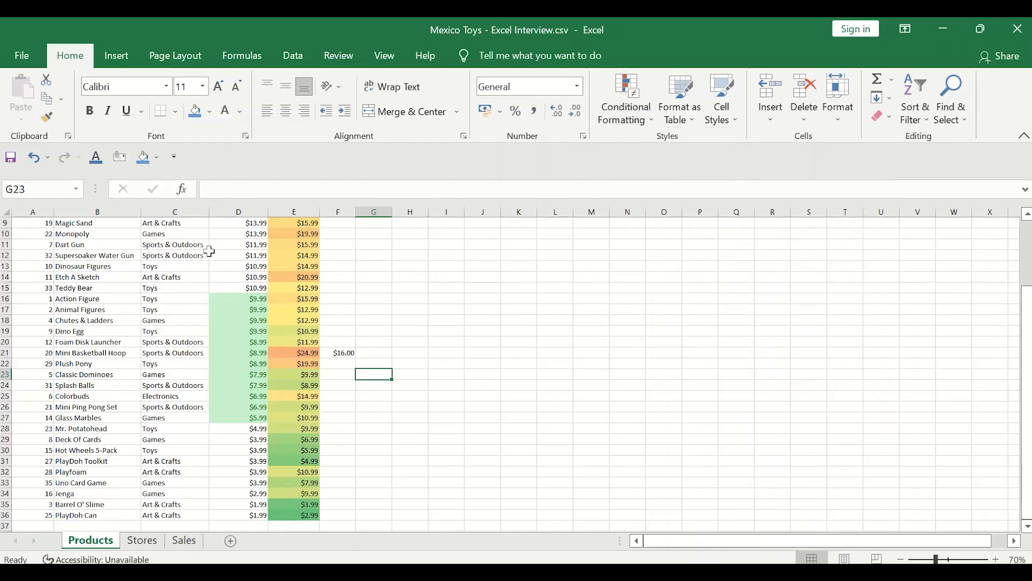
{"action": "key", "text": "ctrl+shift+Up"}
{"action": "left_click", "coordinate": [250, 242]}
{"action": "key", "text": "Up"}
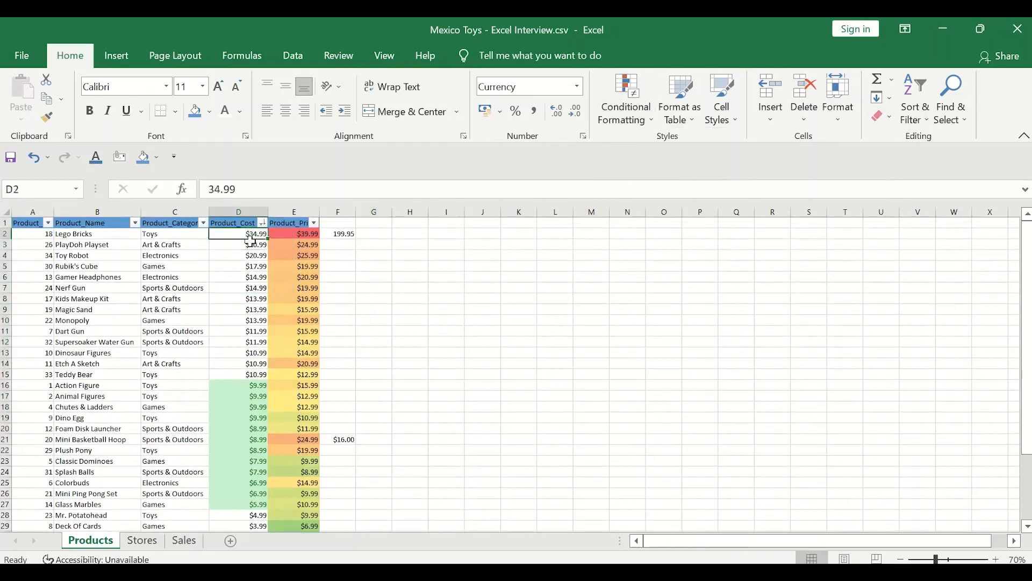
{"action": "key", "text": "ctrl+shift+Down"}
{"action": "left_click", "coordinate": [626, 105]}
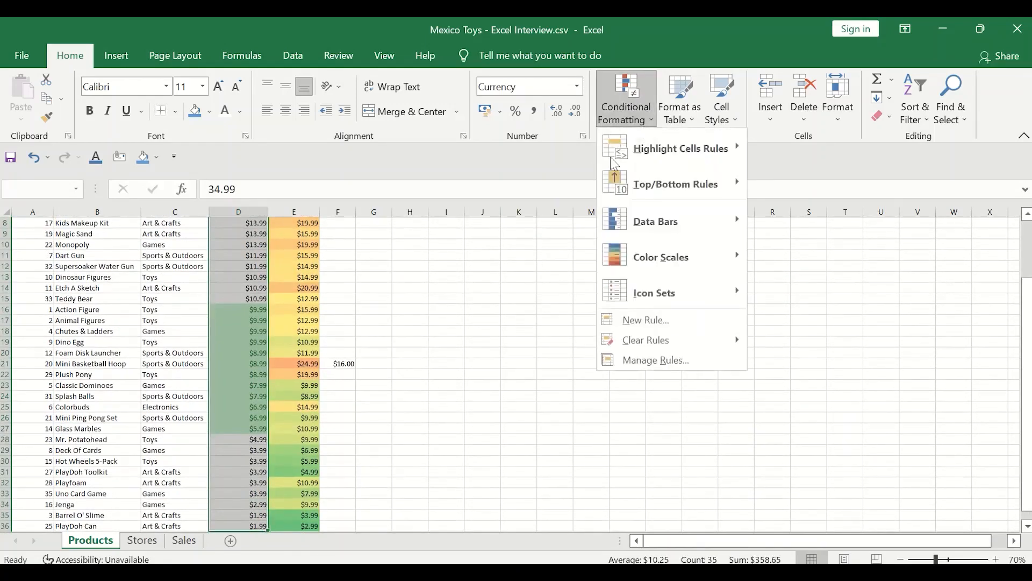
{"action": "mouse_move", "coordinate": [679, 230]}
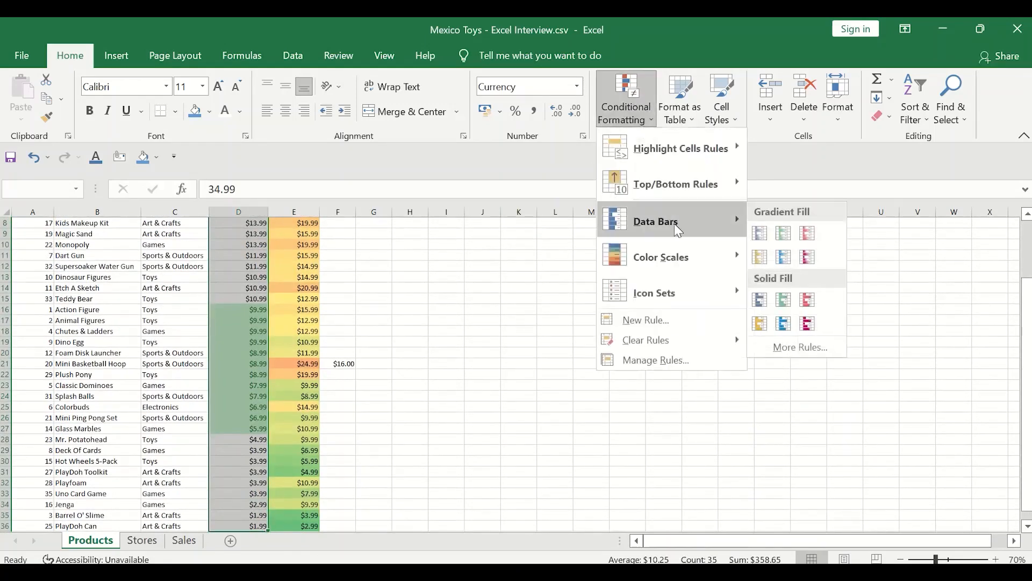
{"action": "left_click", "coordinate": [765, 232]}
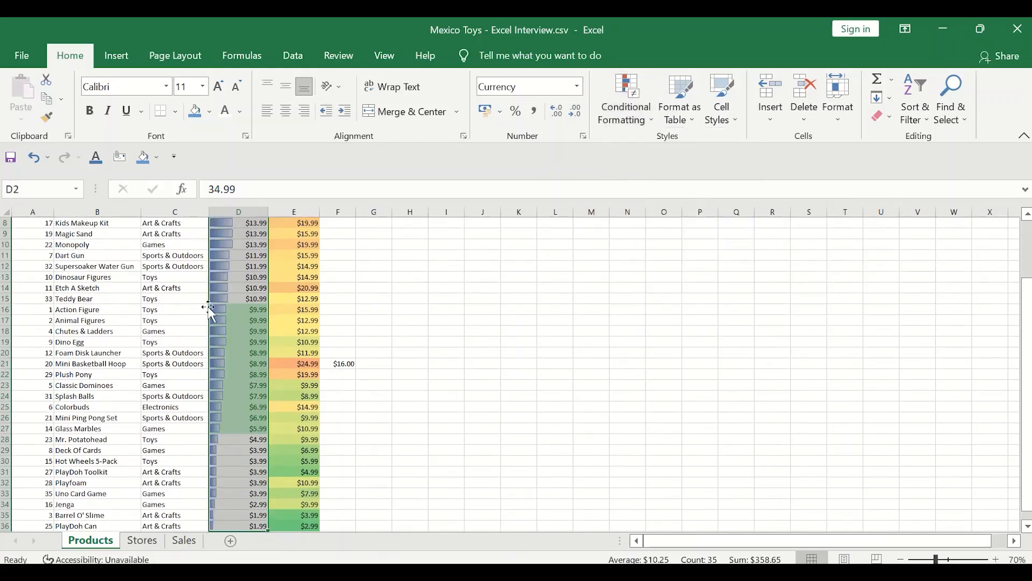
- Widen the Product_Cost column to about four times its width so the data bars spread out
{"action": "scroll", "coordinate": [211, 312], "scroll_direction": "up", "scroll_amount": 3}
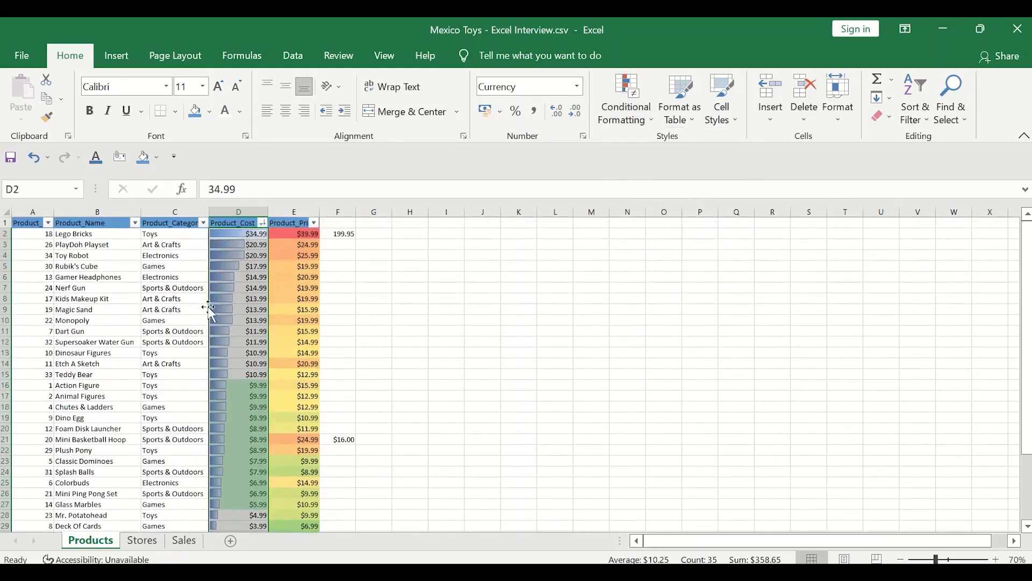
{"action": "double_click", "coordinate": [267, 212]}
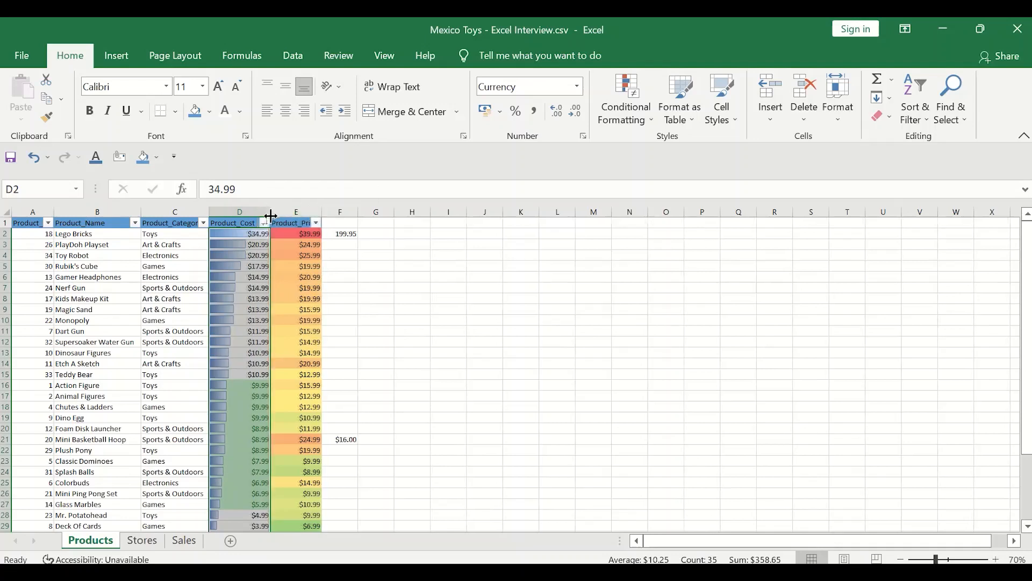
{"action": "left_click_drag", "start_coordinate": [271, 216], "coordinate": [453, 209]}
{"action": "left_click", "coordinate": [340, 296]}
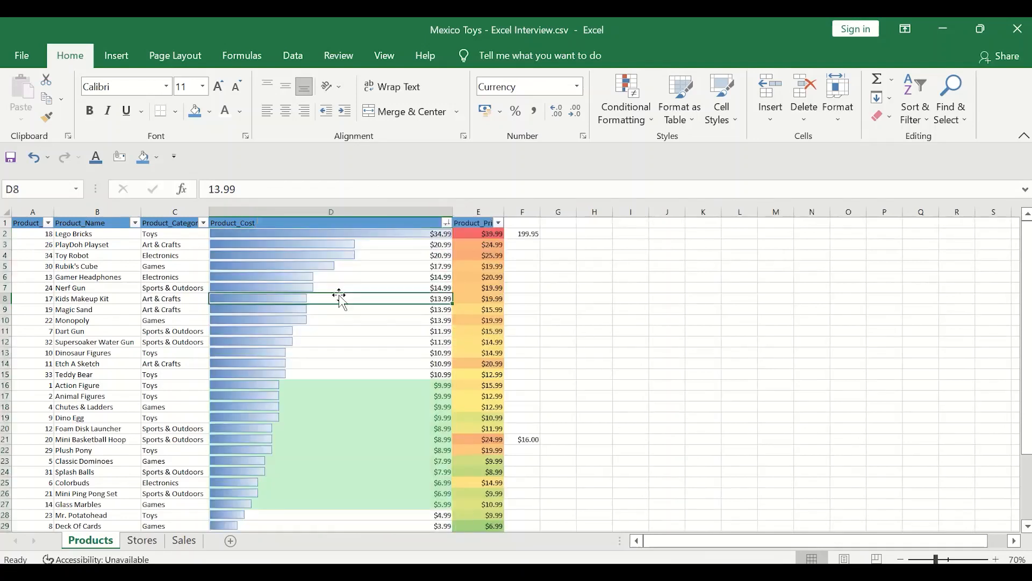
- Examine how the data bar lengths compare across the Product_Cost values, from the first product down to the last and back to the header
{"action": "left_click", "coordinate": [384, 235]}
{"action": "left_click", "coordinate": [113, 242]}
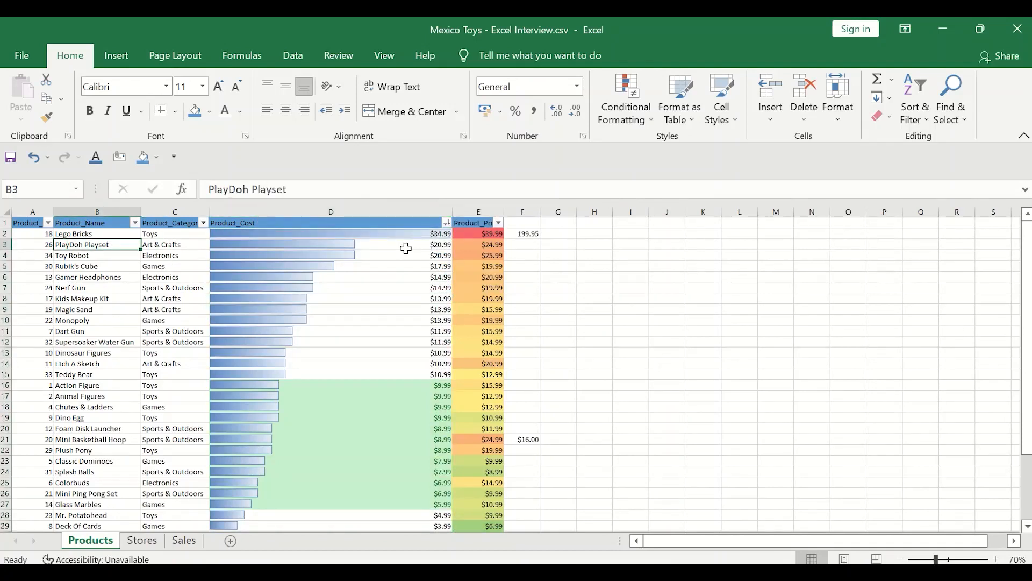
{"action": "left_click", "coordinate": [290, 244]}
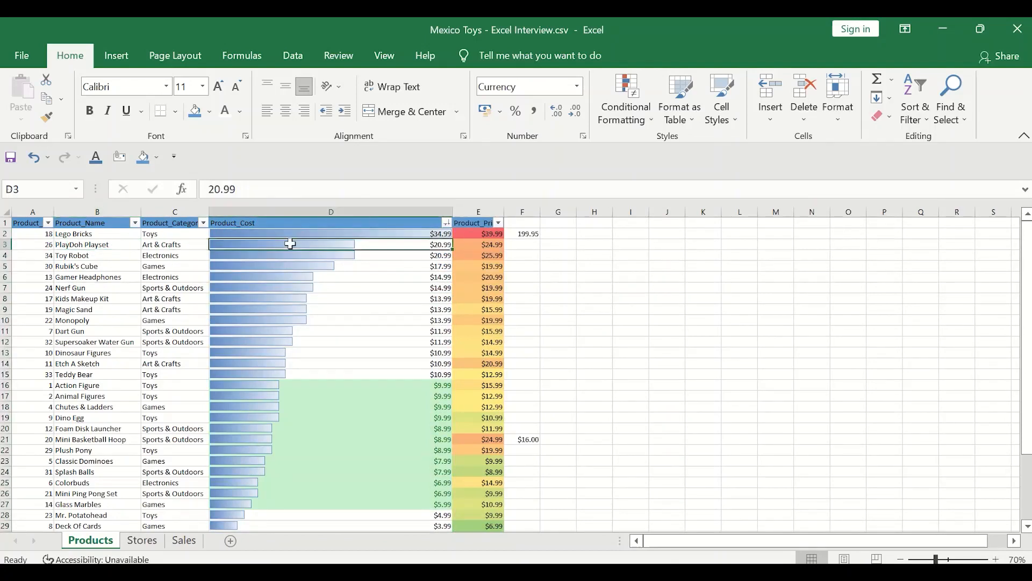
{"action": "key", "text": "Down"}
{"action": "key", "text": "Down"}
{"action": "key", "text": "Down"}
{"action": "key", "text": "Down"}
{"action": "key", "text": "Down"}
{"action": "key", "text": "Down"}
{"action": "key", "text": "Down"}
{"action": "key", "text": "Down"}
{"action": "key", "text": "Down"}
{"action": "key", "text": "Down"}
{"action": "key", "text": "Down"}
{"action": "key", "text": "Down"}
{"action": "key", "text": "Down"}
{"action": "key", "text": "Down"}
{"action": "key", "text": "Down"}
{"action": "key", "text": "Down"}
{"action": "key", "text": "Down"}
{"action": "key", "text": "Down"}
{"action": "key", "text": "Down"}
{"action": "key", "text": "Down"}
{"action": "key", "text": "Down"}
{"action": "key", "text": "Down"}
{"action": "key", "text": "Down"}
{"action": "key", "text": "Down"}
{"action": "key", "text": "Down"}
{"action": "key", "text": "Down"}
{"action": "key", "text": "Down"}
{"action": "key", "text": "Down"}
{"action": "key", "text": "Down"}
{"action": "key", "text": "Down"}
{"action": "key", "text": "Down"}
{"action": "key", "text": "Down"}
{"action": "key", "text": "Down"}
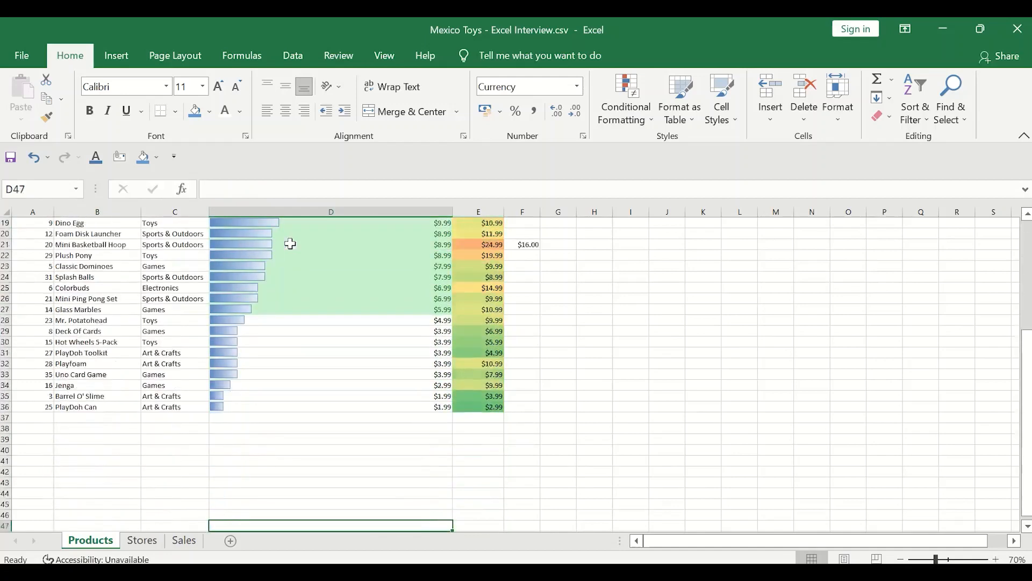
{"action": "key", "text": "Up"}
{"action": "key", "text": "Up"}
{"action": "key", "text": "Up"}
{"action": "key", "text": "Up"}
{"action": "key", "text": "Up"}
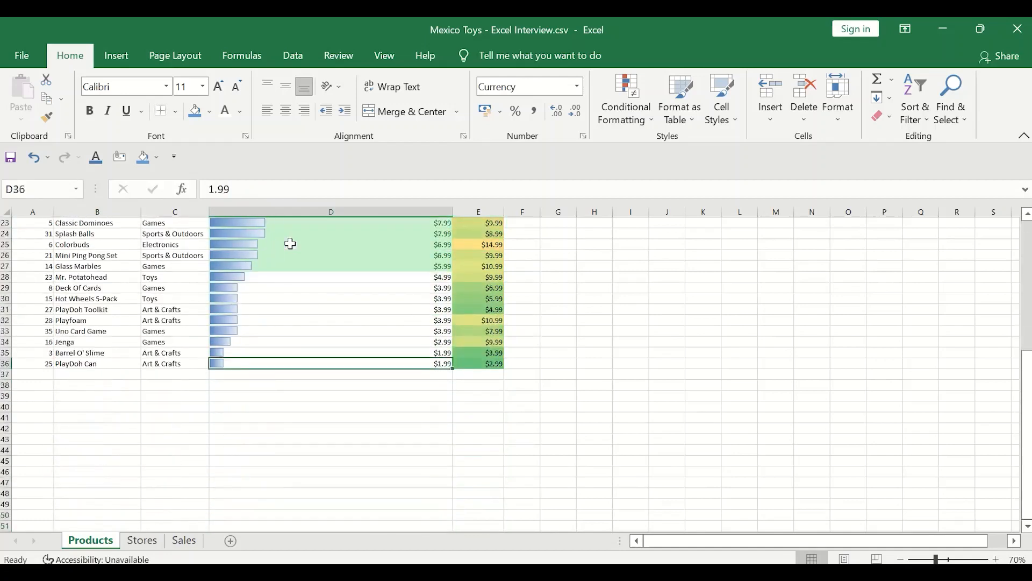
{"action": "key", "text": "Up"}
{"action": "key", "text": "Up"}
{"action": "key", "text": "Up"}
{"action": "key", "text": "Up"}
{"action": "key", "text": "Up"}
{"action": "key", "text": "Up"}
{"action": "key", "text": "Up"}
{"action": "key", "text": "Up"}
{"action": "key", "text": "Up"}
{"action": "key", "text": "Up"}
{"action": "key", "text": "Up"}
{"action": "key", "text": "Up"}
{"action": "key", "text": "Up"}
{"action": "key", "text": "Up"}
{"action": "key", "text": "Up"}
{"action": "key", "text": "Up"}
{"action": "key", "text": "Up"}
{"action": "key", "text": "Up"}
{"action": "key", "text": "Up"}
{"action": "key", "text": "Up"}
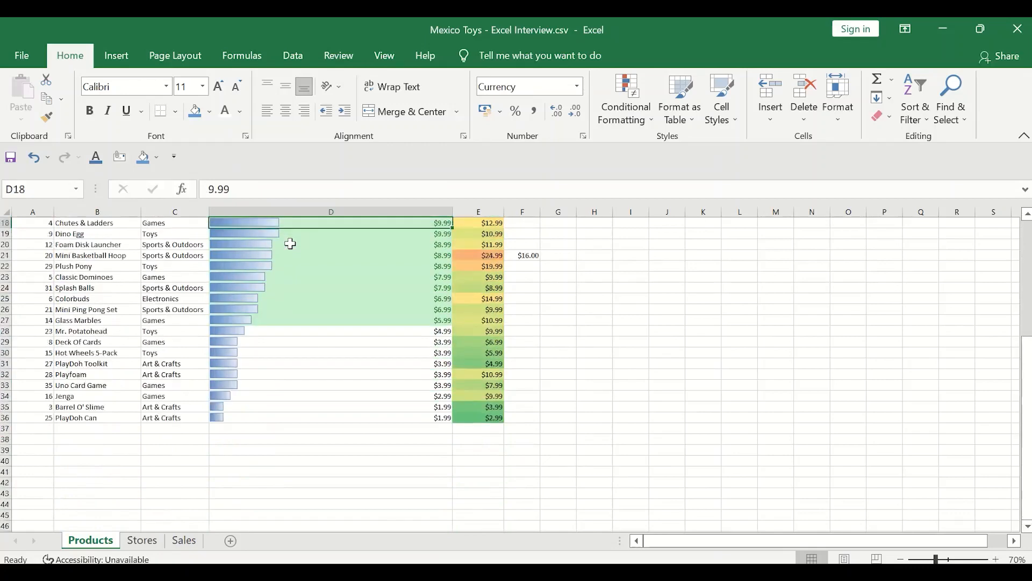
{"action": "key", "text": "Up"}
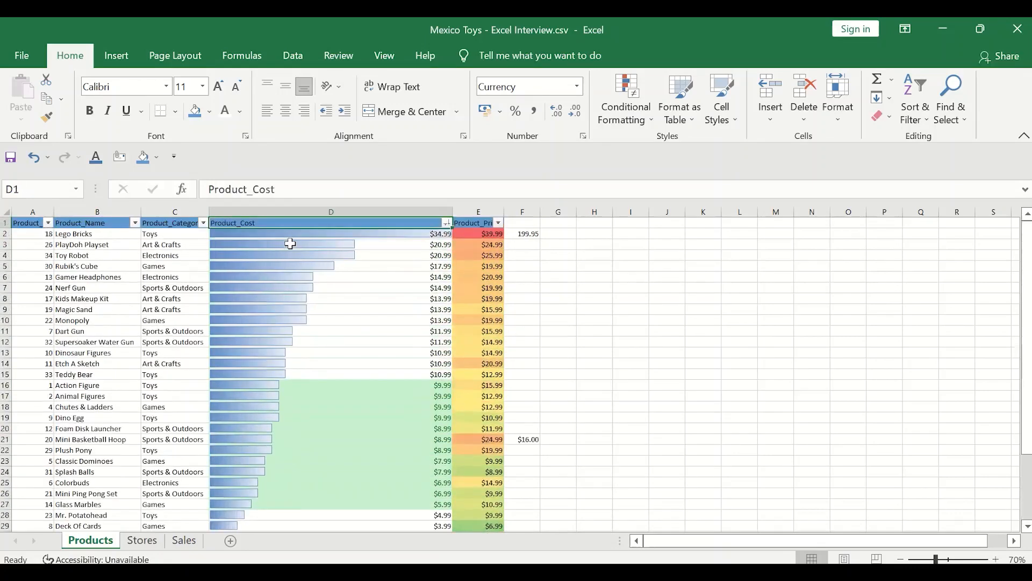
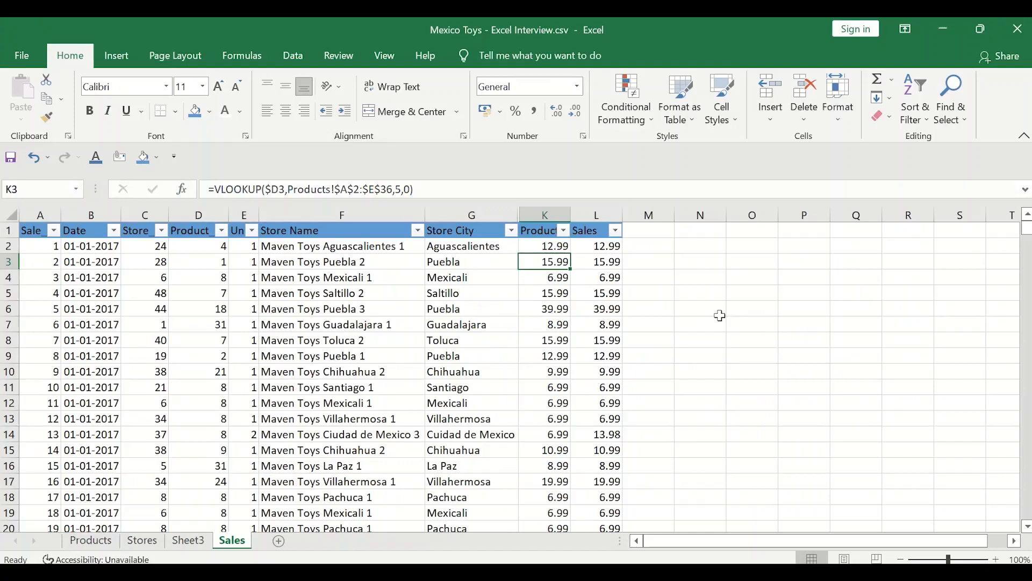
- Add the headers Absolute Ref in M1 and Relative Ref. in N1 of the Sales sheet
{"action": "left_click", "coordinate": [634, 237]}
{"action": "type", "text": "Abso"}
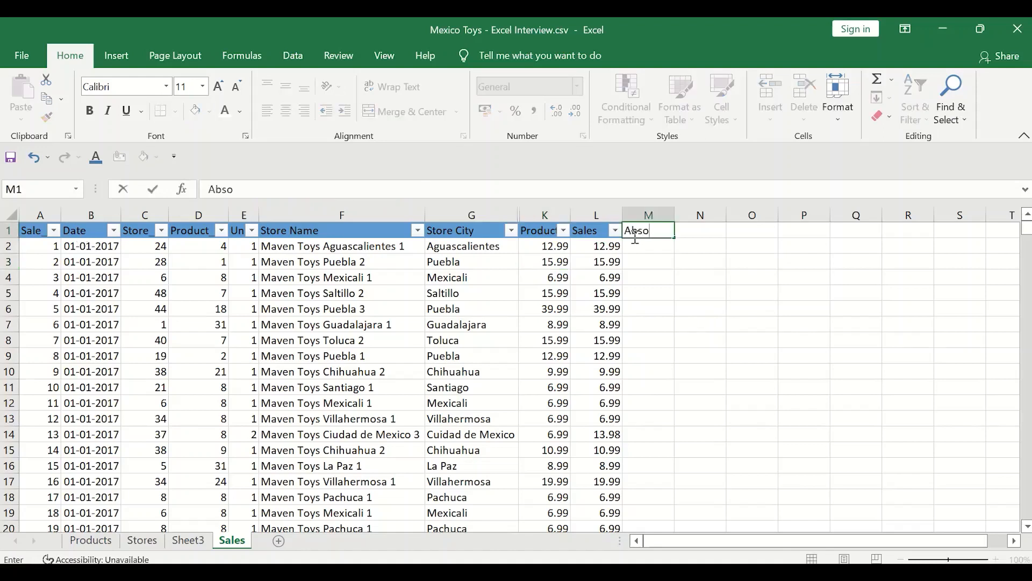
{"action": "type", "text": "lute Ref"}
{"action": "key", "text": "Tab"}
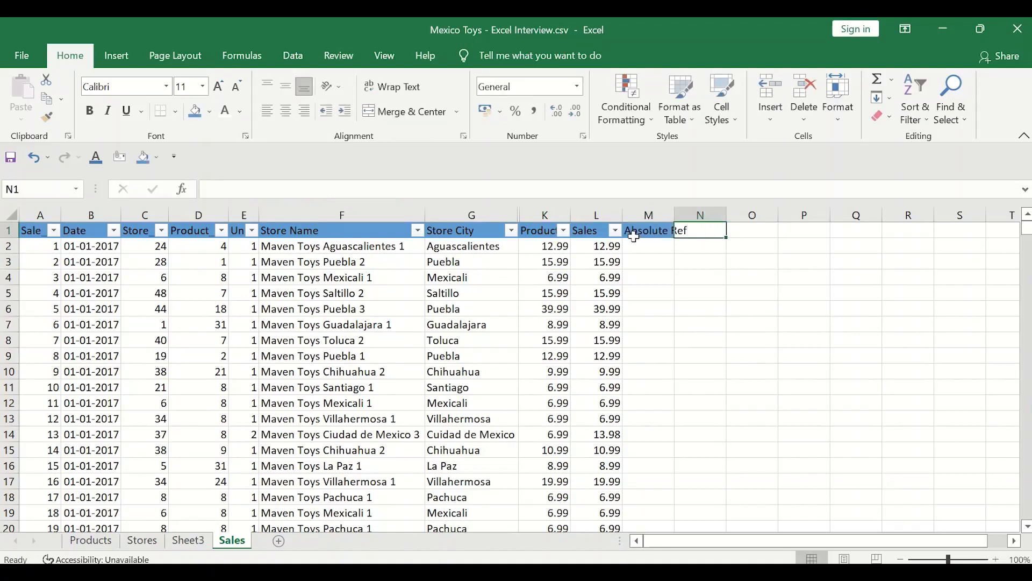
{"action": "type", "text": "Relat"}
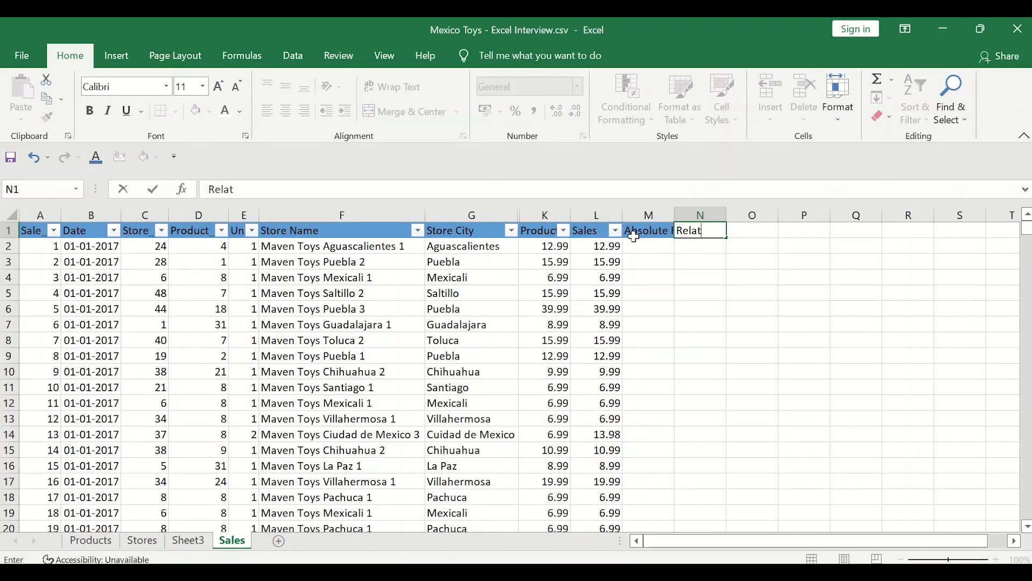
{"action": "type", "text": "ive Ref."}
{"action": "key", "text": "Return"}
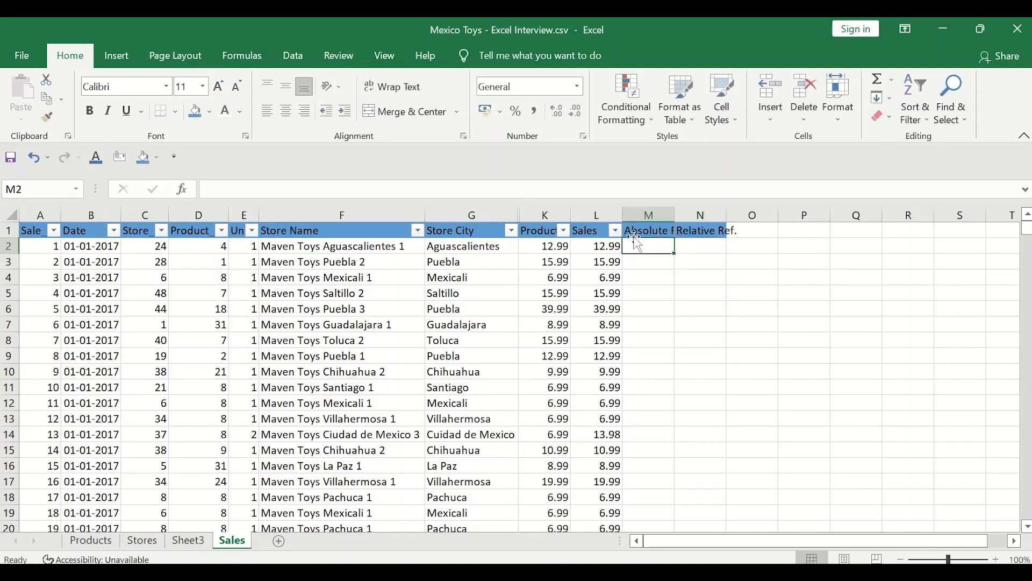
- Auto-fit the widths of columns M and N to their header text
{"action": "double_click", "coordinate": [675, 211]}
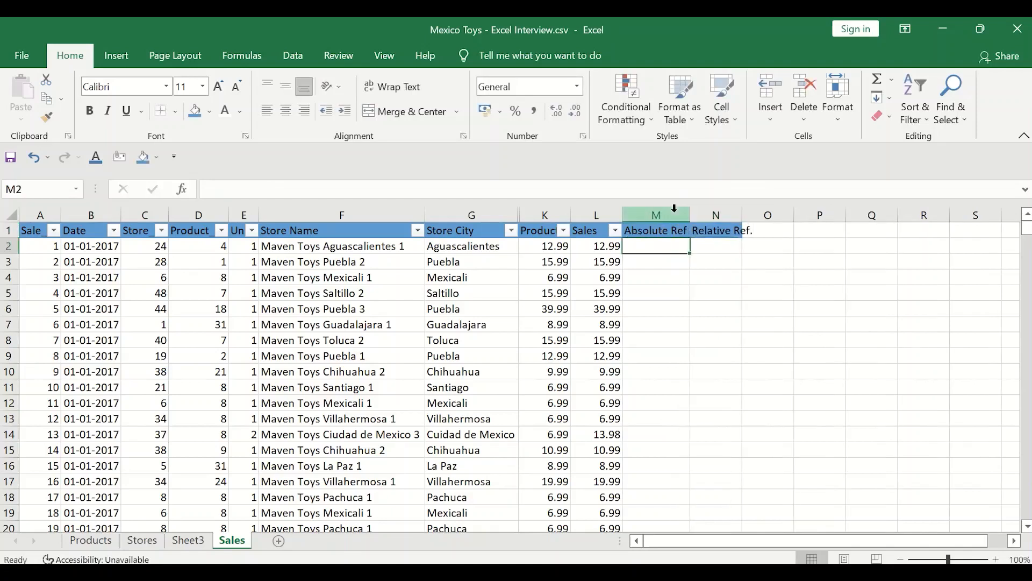
{"action": "double_click", "coordinate": [742, 214]}
{"action": "left_click", "coordinate": [721, 290]}
- Enter the formula =E2*K2 in M2 to multiply units by product price, and reselect that cell
{"action": "key", "text": "Left"}
{"action": "key", "text": "Left"}
{"action": "key", "text": "Up"}
{"action": "key", "text": "Up"}
{"action": "key", "text": "Up"}
{"action": "key", "text": "ctrl+c"}
{"action": "key", "text": "Right"}
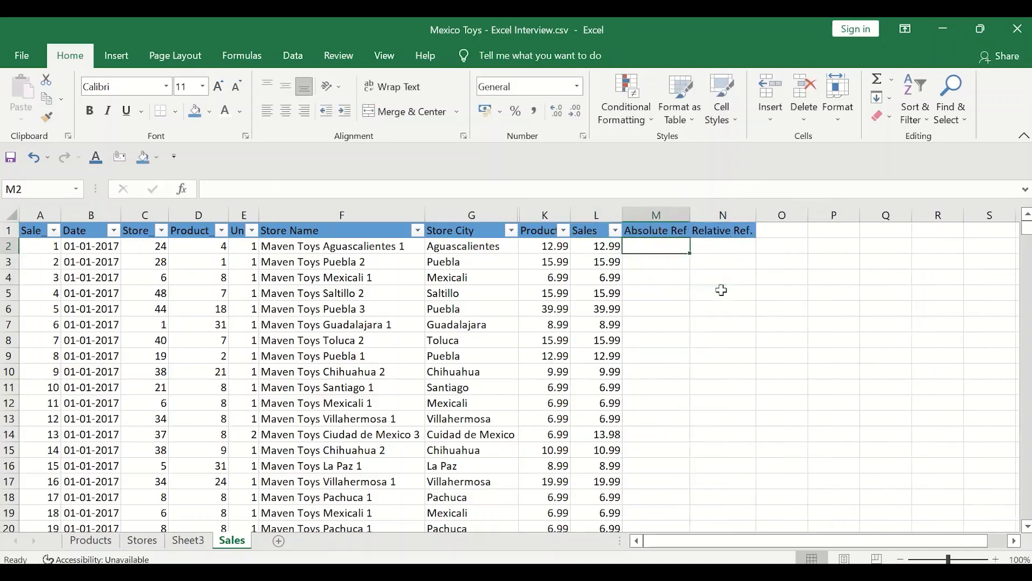
{"action": "type", "text": "="}
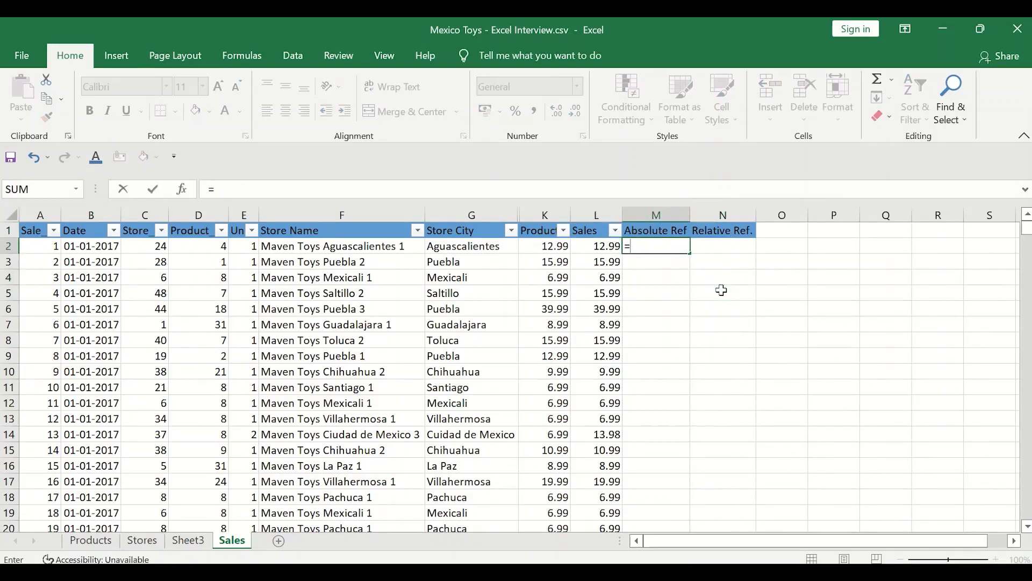
{"action": "left_click", "coordinate": [243, 245]}
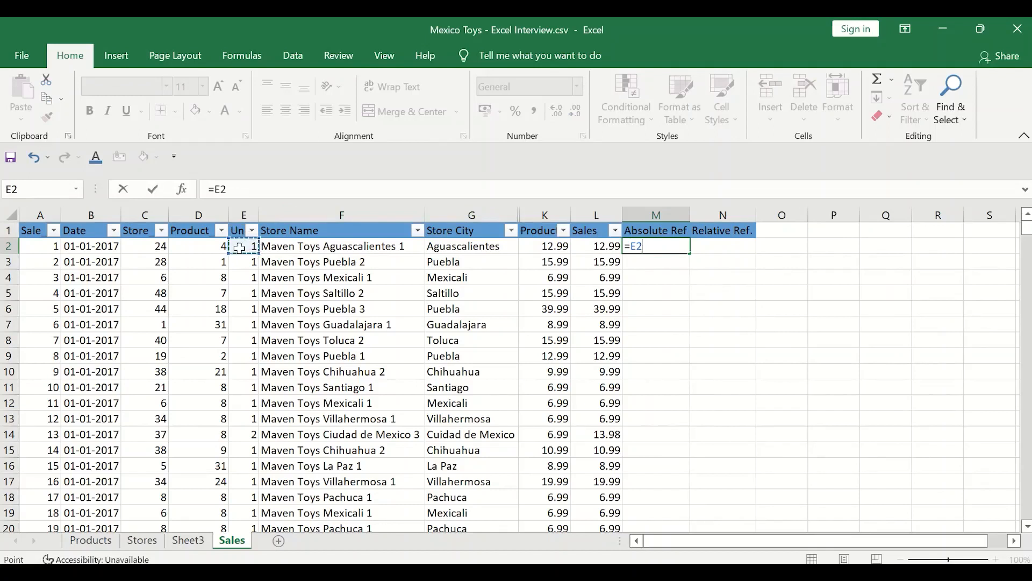
{"action": "type", "text": "*"}
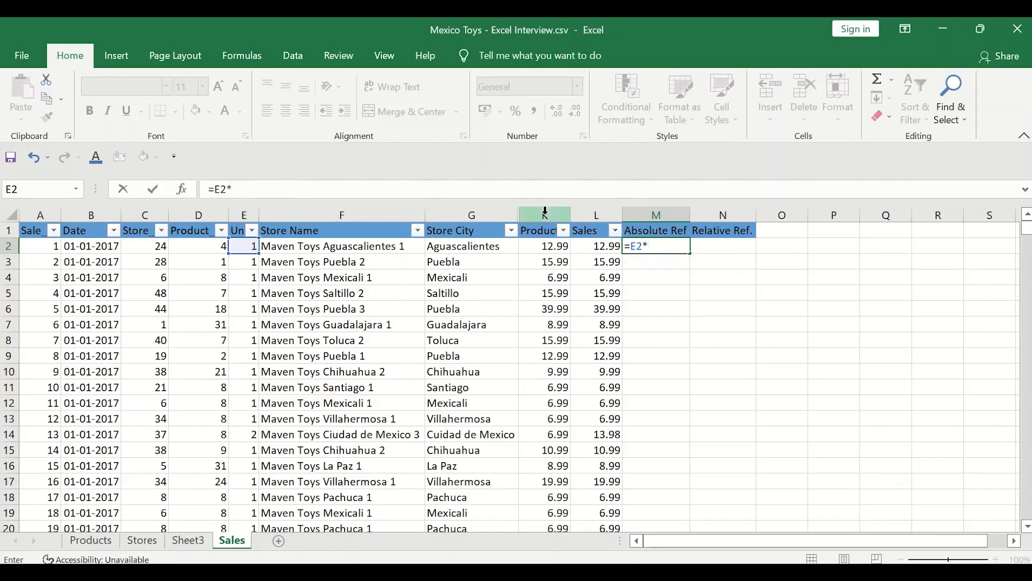
{"action": "left_click", "coordinate": [549, 244]}
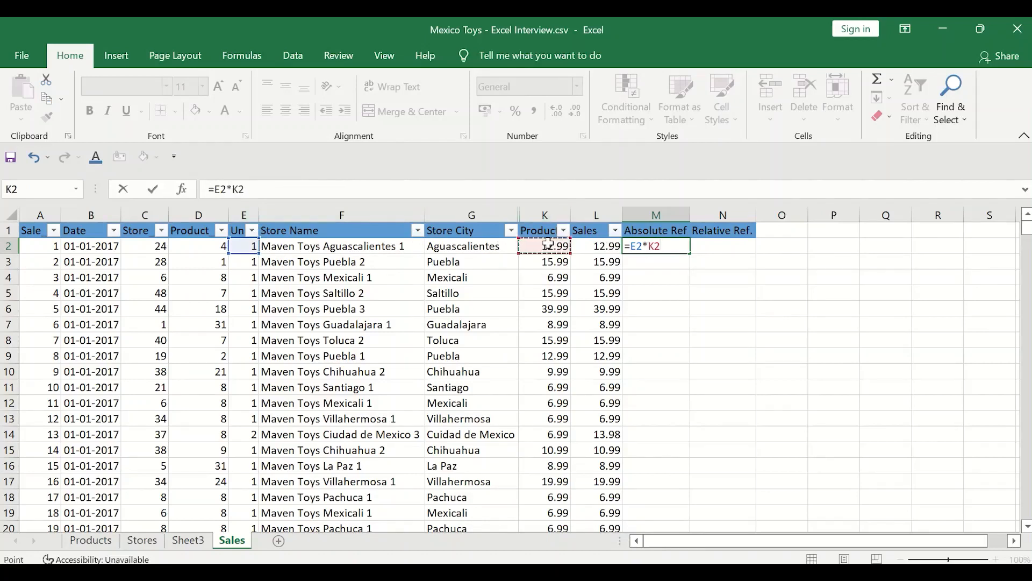
{"action": "key", "text": "Return"}
{"action": "left_click", "coordinate": [676, 246]}
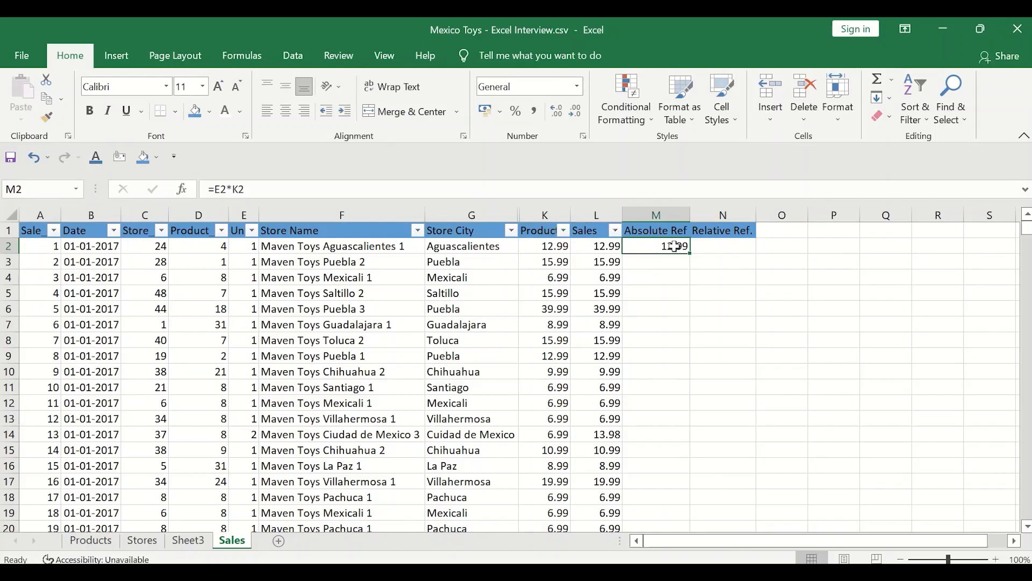
- Fill the units-times-price formula from M2 down through M6 in the Absolute Ref column
{"action": "key", "text": "Down"}
{"action": "key", "text": "Down"}
{"action": "key", "text": "Down"}
{"action": "key", "text": "Down"}
{"action": "key", "text": "Down"}
{"action": "key", "text": "Down"}
{"action": "key", "text": "Up"}
{"action": "key", "text": "Up"}
{"action": "key", "text": "Up"}
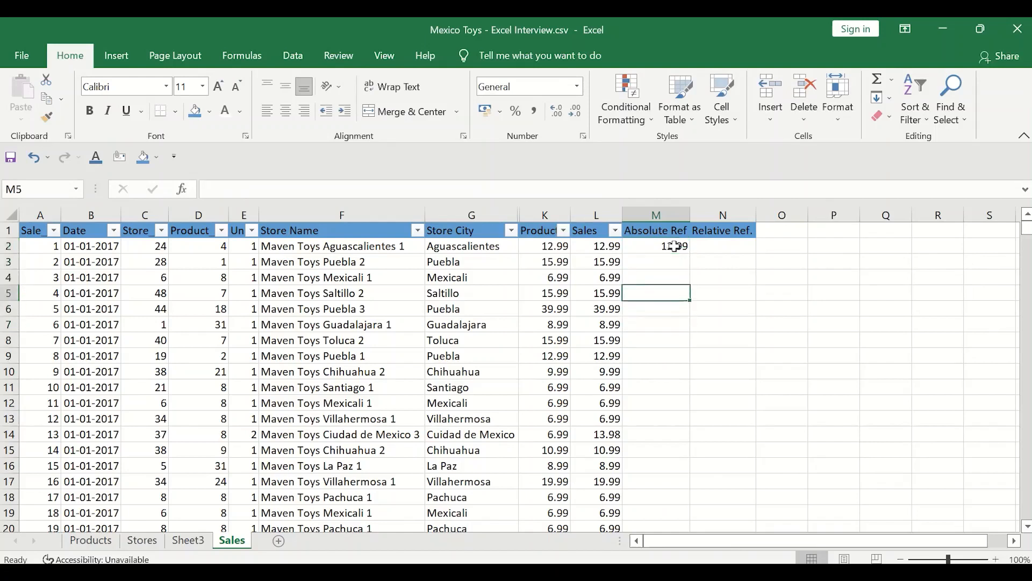
{"action": "key", "text": "Up"}
{"action": "key", "text": "Up"}
{"action": "key", "text": "Up"}
{"action": "left_click_drag", "start_coordinate": [690, 254], "coordinate": [688, 314]}
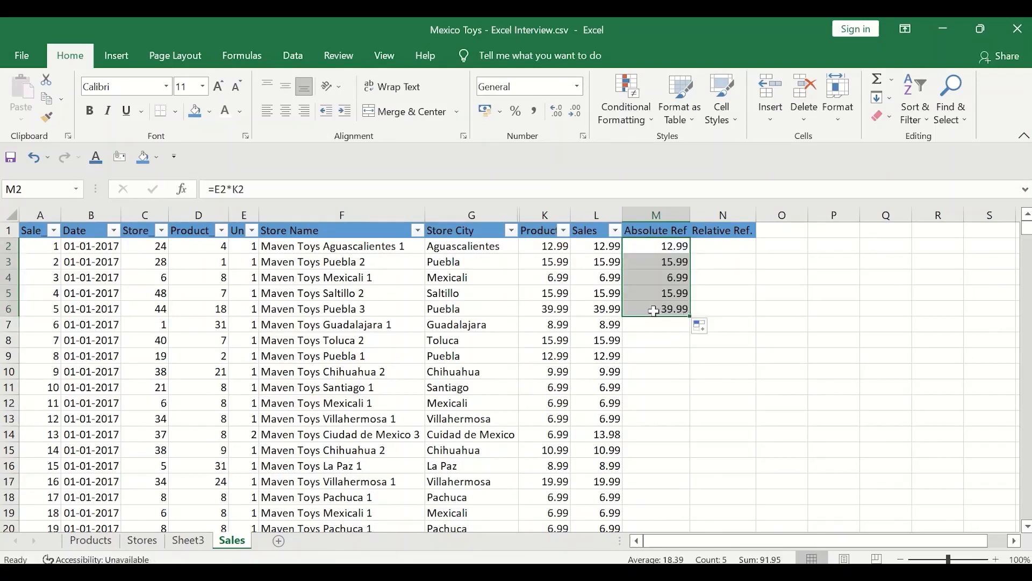
- Examine how the cell references change from row to row in the formulas of M2 through M6
{"action": "left_click", "coordinate": [667, 262]}
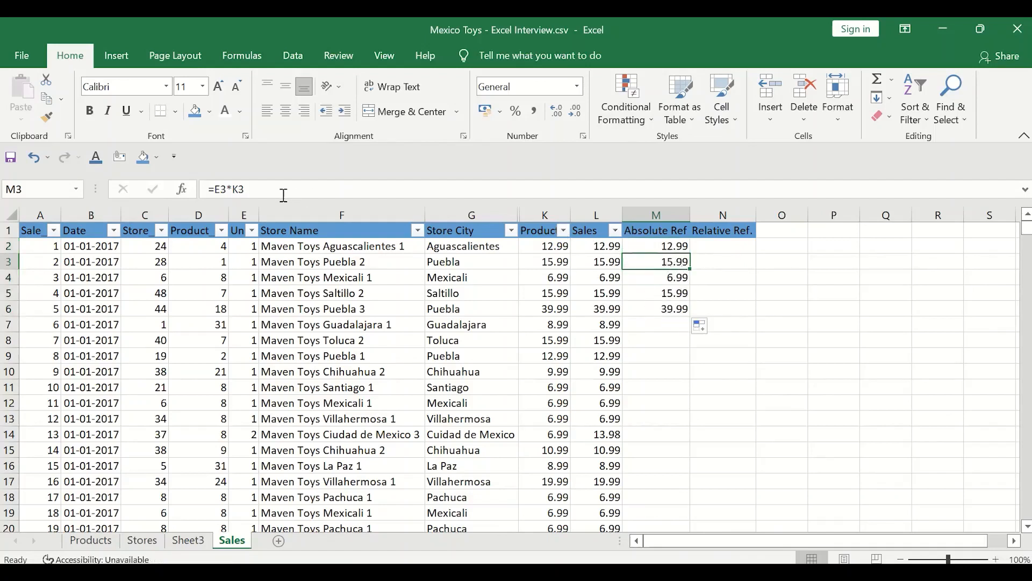
{"action": "left_click_drag", "start_coordinate": [251, 189], "coordinate": [215, 188]}
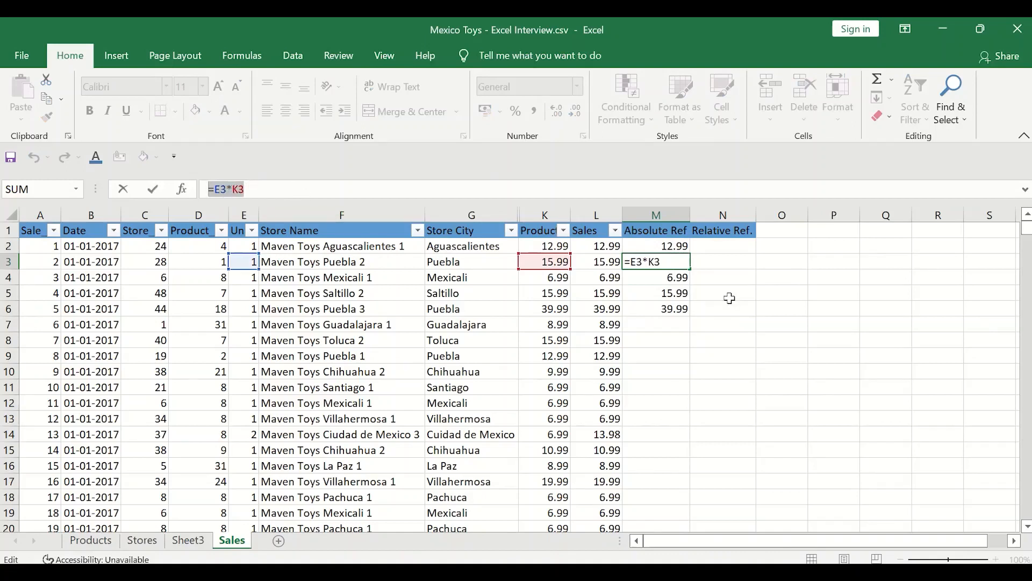
{"action": "left_click", "coordinate": [686, 245]}
{"action": "key", "text": "Escape"}
{"action": "left_click", "coordinate": [686, 244]}
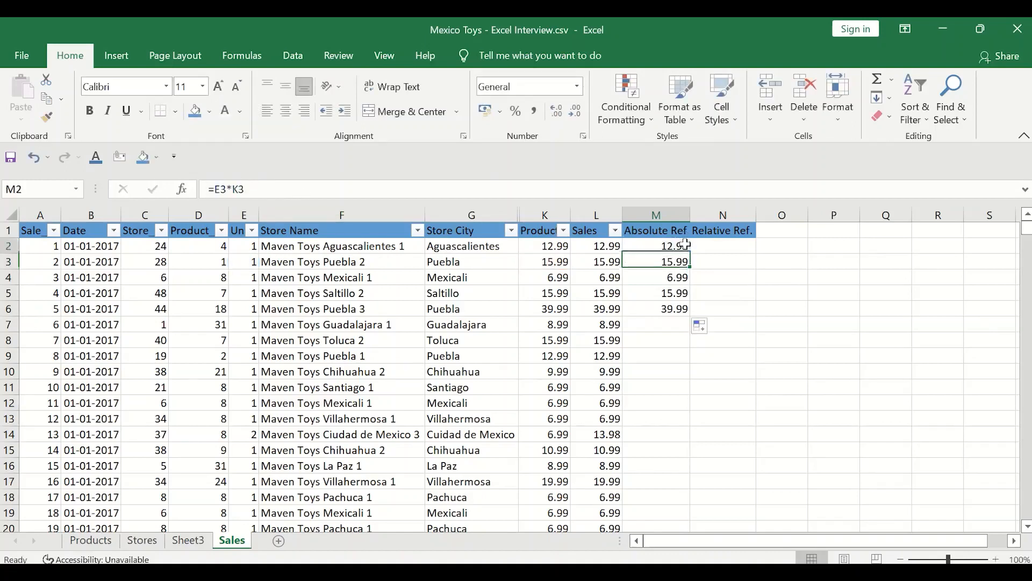
{"action": "left_click_drag", "start_coordinate": [264, 194], "coordinate": [201, 190]}
{"action": "key", "text": "Escape"}
{"action": "left_click", "coordinate": [663, 261]}
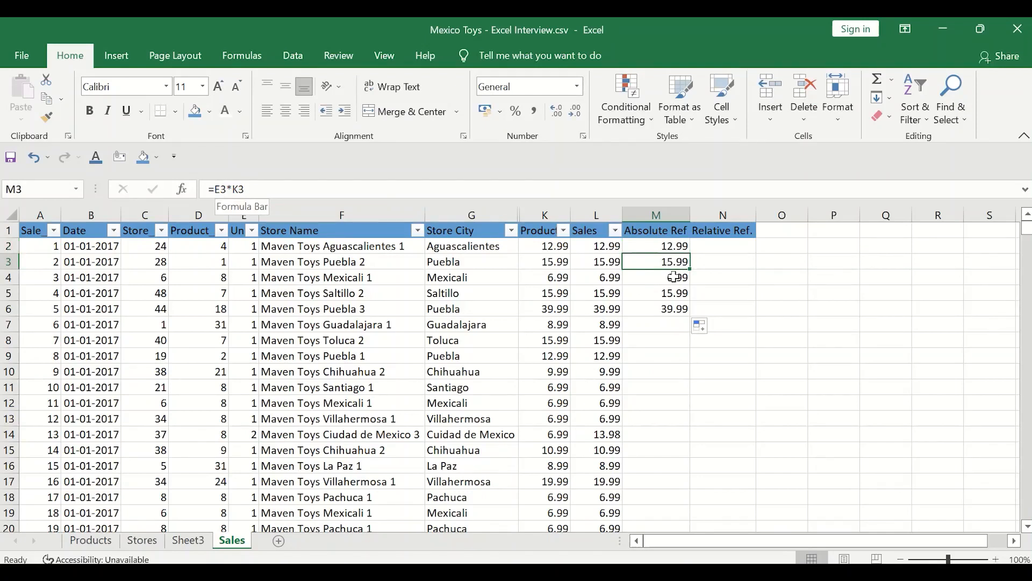
{"action": "left_click", "coordinate": [675, 277]}
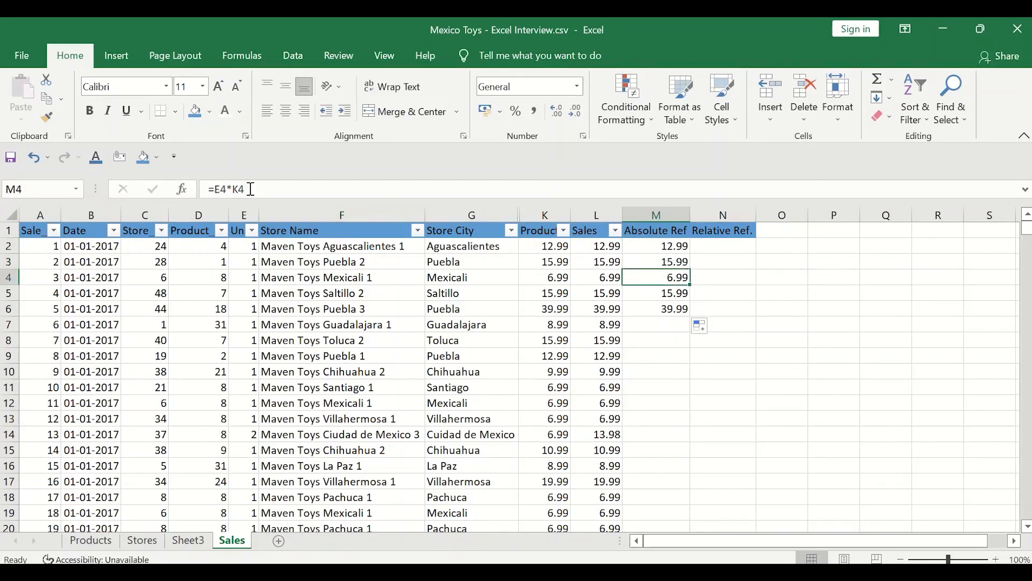
{"action": "key", "text": "Down"}
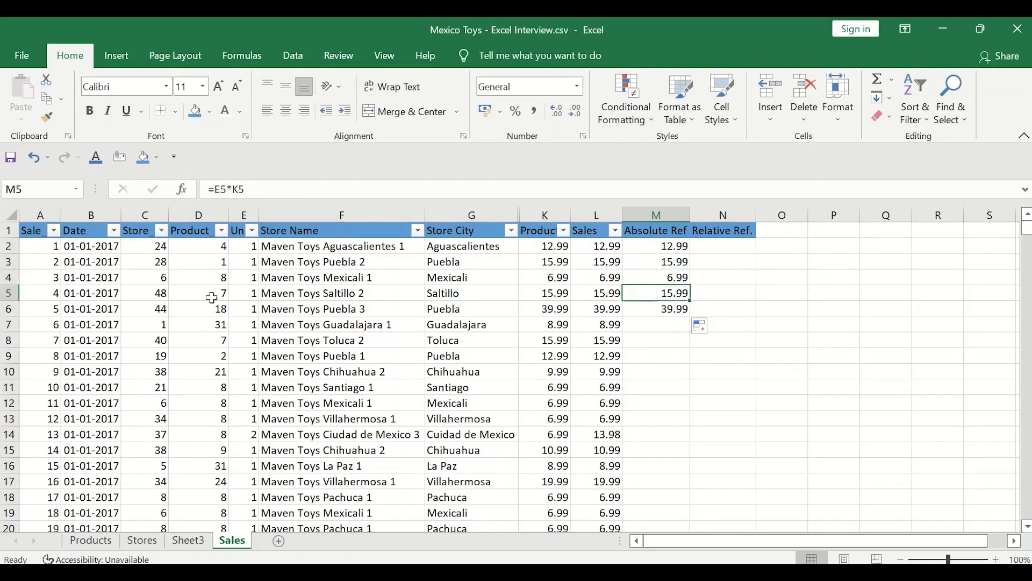
{"action": "key", "text": "Down"}
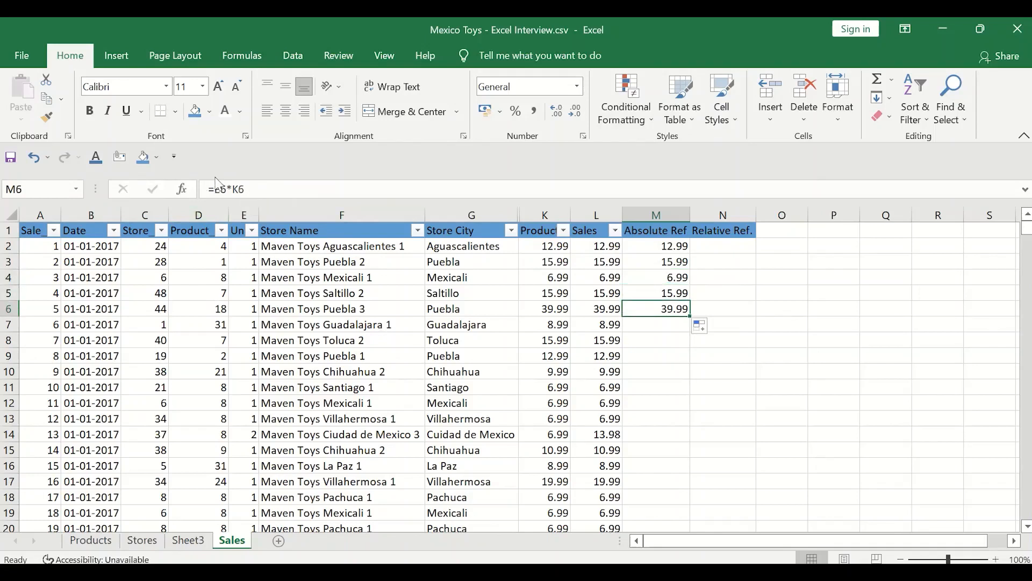
{"action": "key", "text": "Down"}
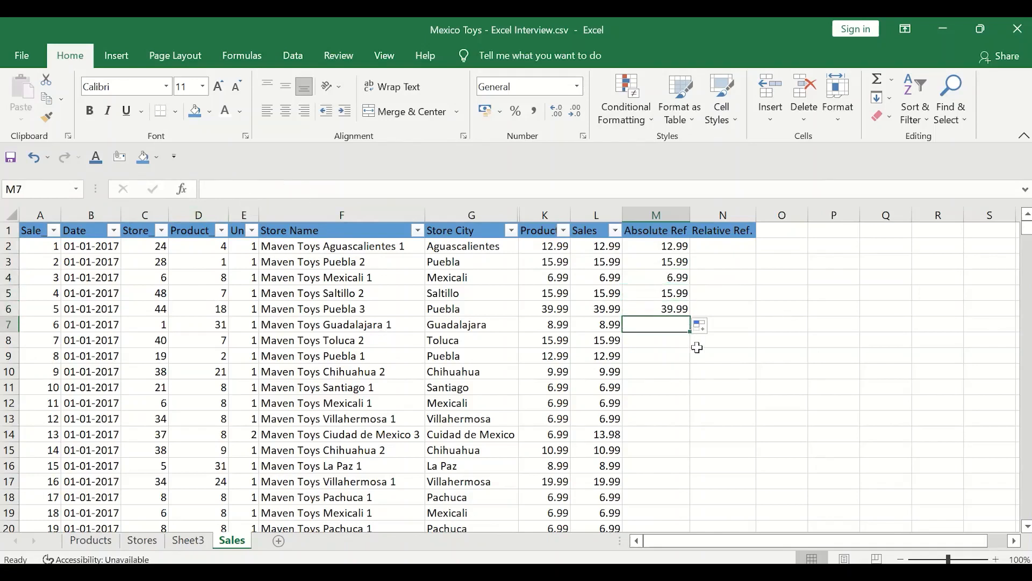
{"action": "key", "text": "Up"}
{"action": "key", "text": "Up"}
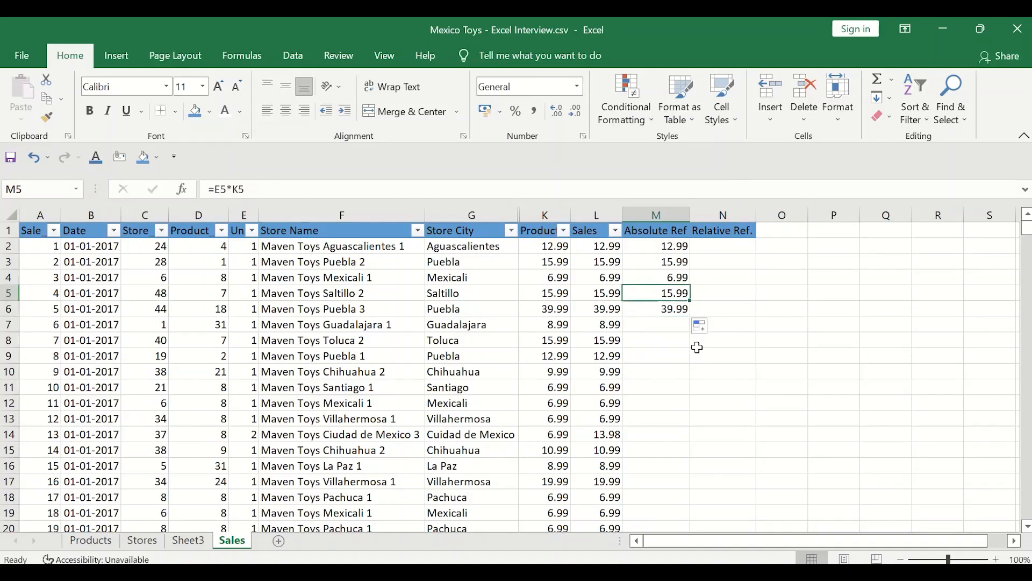
- Fill the formula from M6 down the rest of the Absolute Ref column to the end of the data
{"action": "left_click", "coordinate": [662, 245]}
{"action": "key", "text": "Down"}
{"action": "key", "text": "Down"}
{"action": "key", "text": "Down"}
{"action": "key", "text": "Down"}
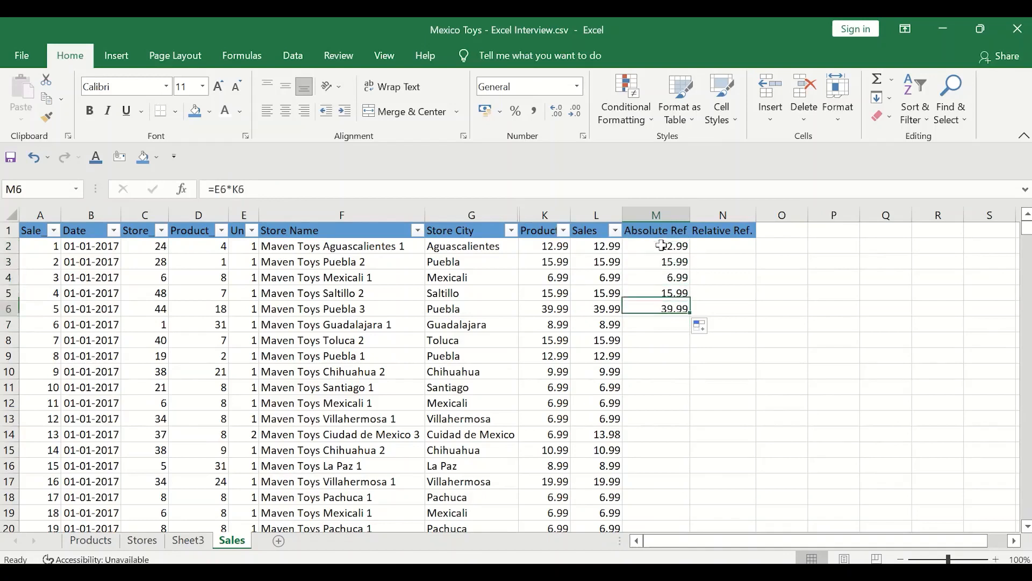
{"action": "double_click", "coordinate": [689, 318]}
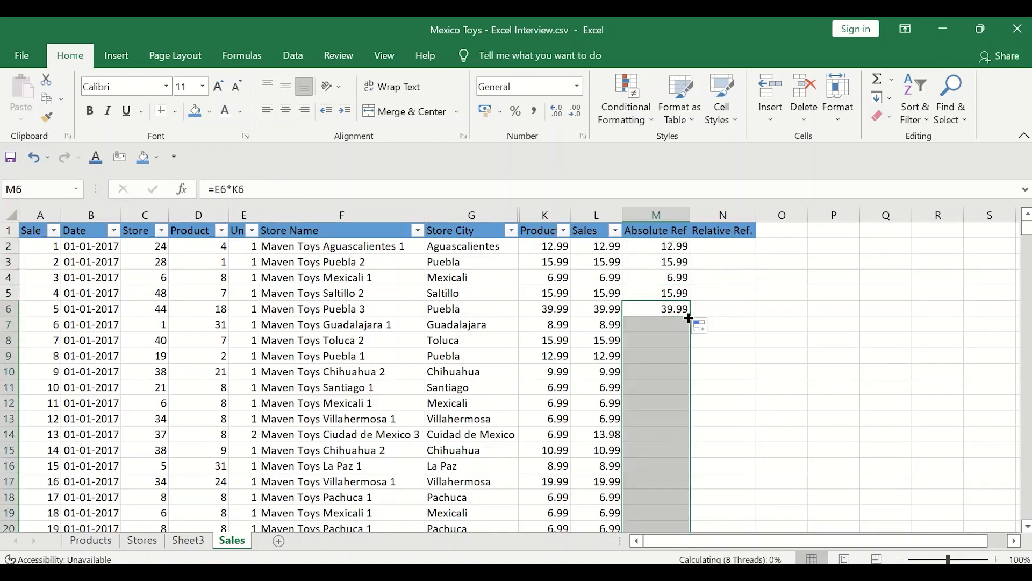
- Examine the row references in the filled formulas from M7 to M13, and return to M2
{"action": "left_click", "coordinate": [669, 328]}
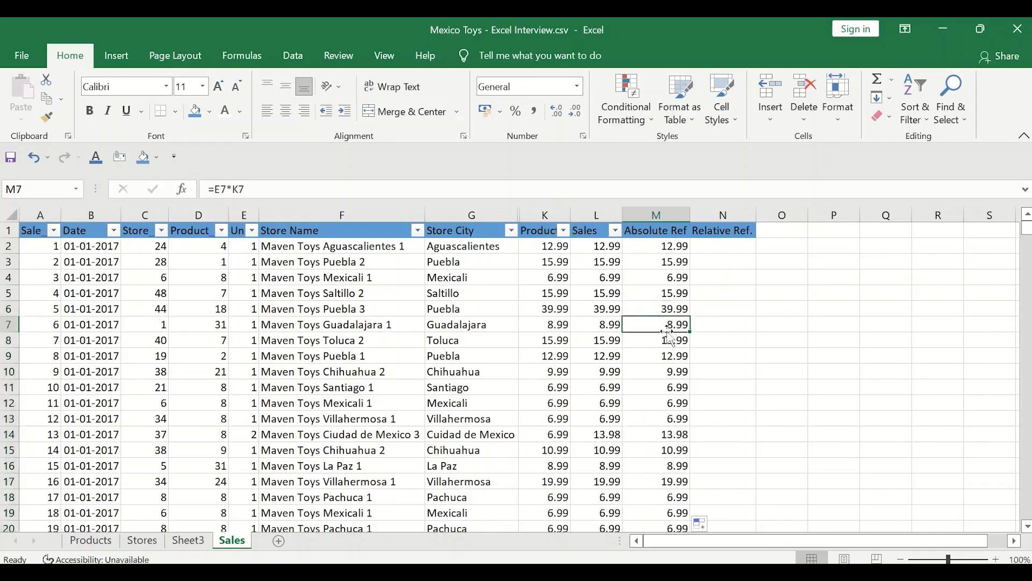
{"action": "key", "text": "Down"}
{"action": "key", "text": "Down"}
{"action": "key", "text": "Down"}
{"action": "key", "text": "Down"}
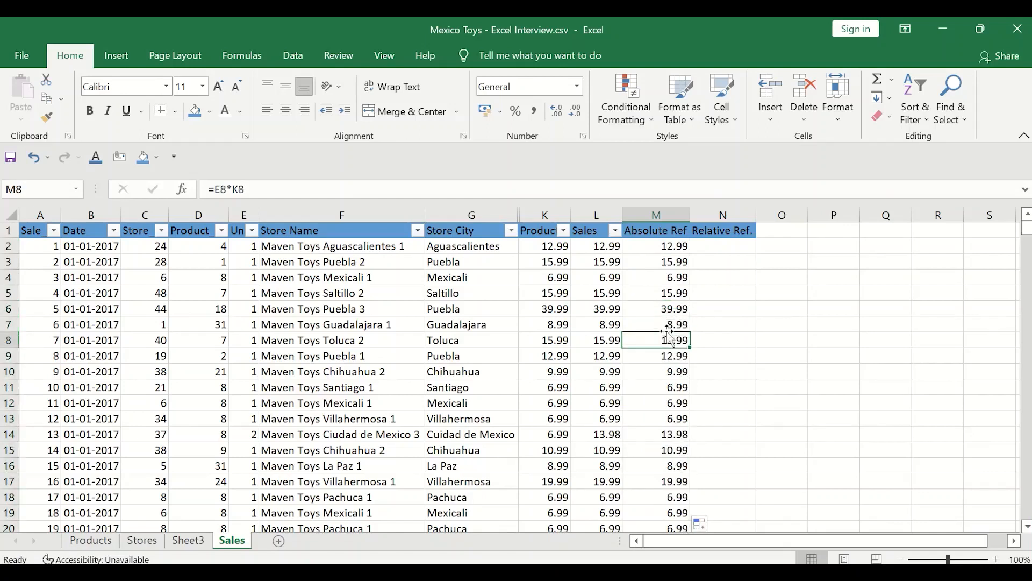
{"action": "key", "text": "Down"}
{"action": "key", "text": "Down"}
{"action": "key", "text": "Down"}
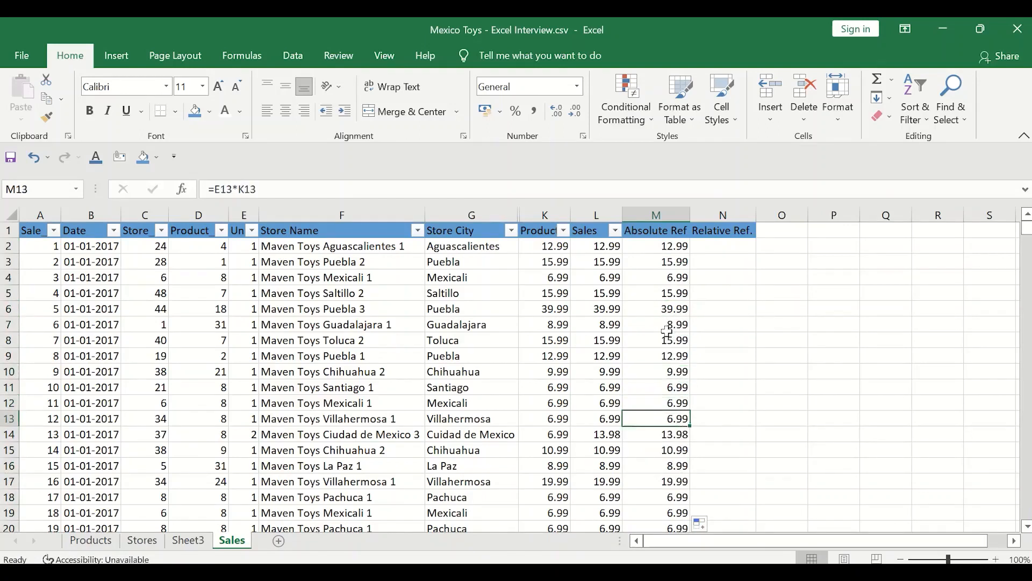
{"action": "key", "text": "Up"}
{"action": "key", "text": "Up"}
{"action": "key", "text": "Up"}
{"action": "key", "text": "Up"}
{"action": "key", "text": "Up"}
{"action": "key", "text": "Up"}
{"action": "key", "text": "Up"}
{"action": "key", "text": "Up"}
{"action": "key", "text": "Up"}
{"action": "key", "text": "Up"}
{"action": "key", "text": "Up"}
{"action": "key", "text": "Up"}
{"action": "key", "text": "Up"}
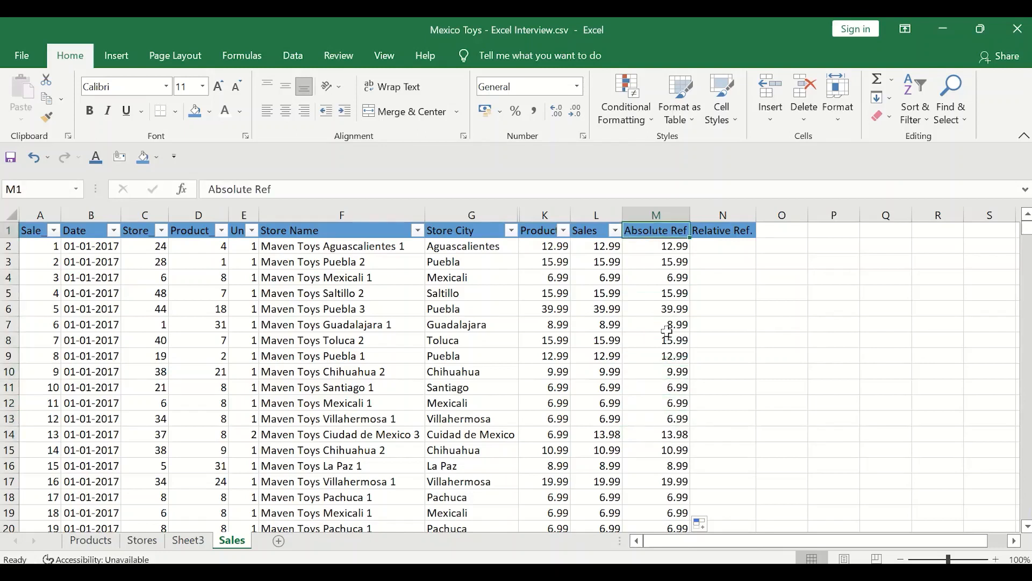
{"action": "key", "text": "Down"}
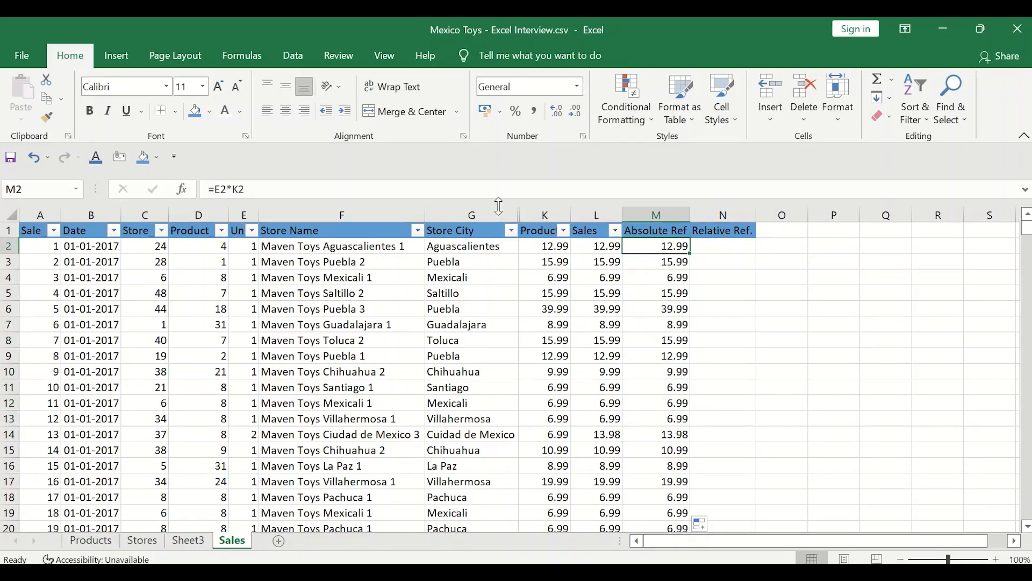
- Add a Price label in P1 with the value 10 beside it in Q1
{"action": "left_click", "coordinate": [245, 214]}
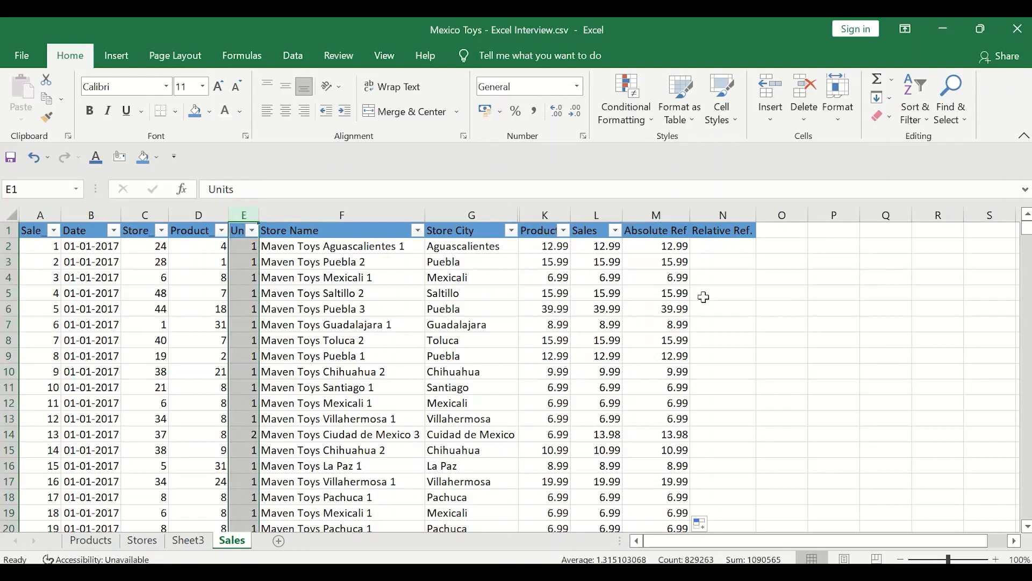
{"action": "left_click", "coordinate": [821, 235]}
{"action": "type", "text": "Price"}
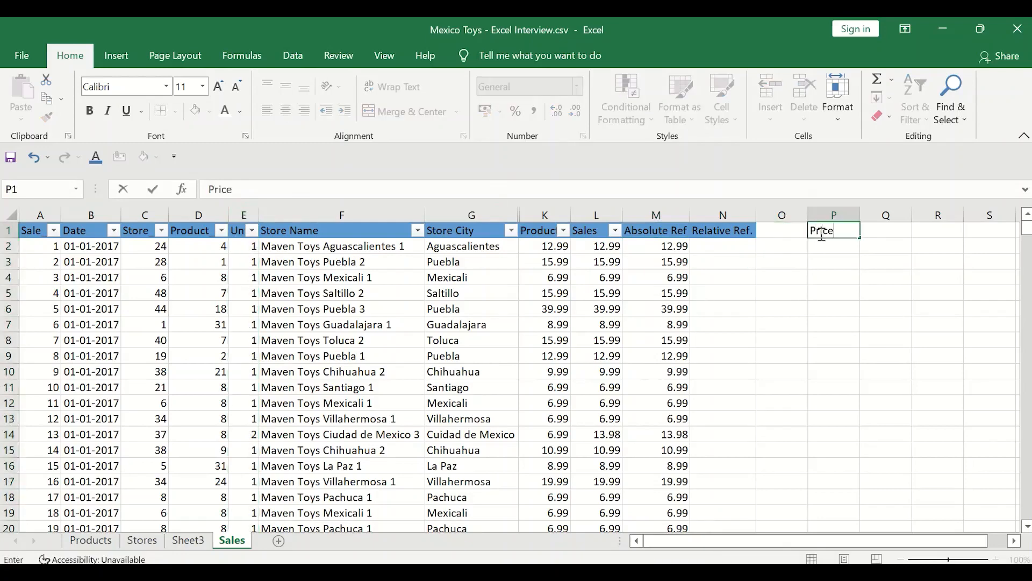
{"action": "key", "text": "Tab"}
{"action": "type", "text": "10"}
{"action": "key", "text": "Return"}
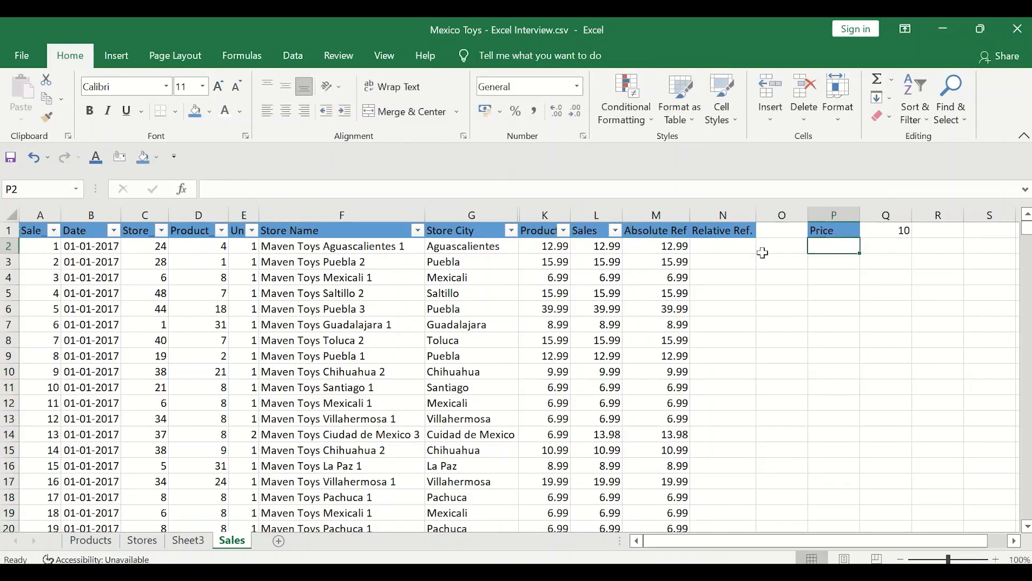
- Enter the formula =E2*Q1 in N2 to multiply the units by the fixed price
{"action": "left_click", "coordinate": [728, 247]}
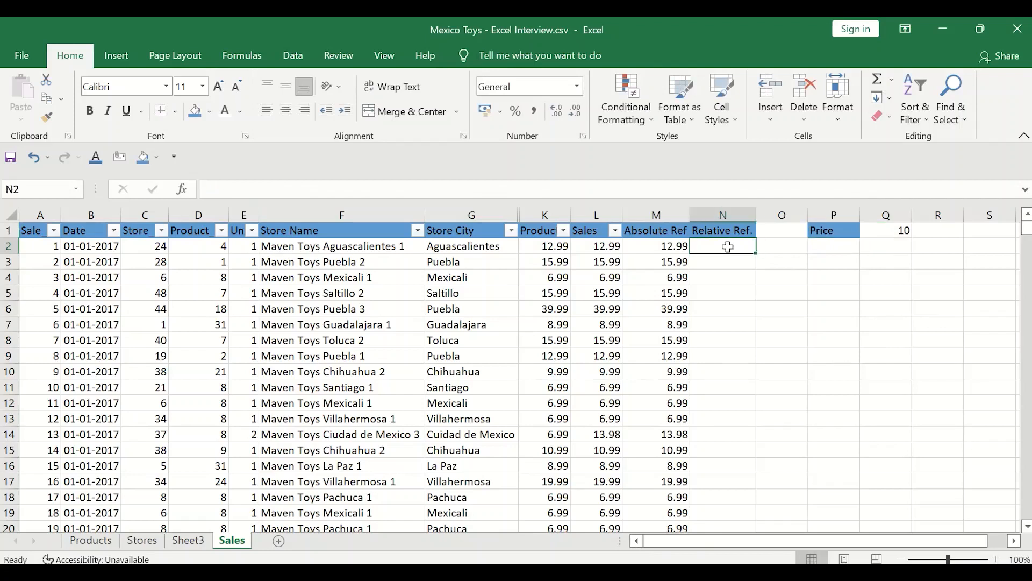
{"action": "type", "text": "="}
{"action": "key", "text": "Left"}
{"action": "key", "text": "Left"}
{"action": "key", "text": "Left"}
{"action": "key", "text": "Left"}
{"action": "key", "text": "Left"}
{"action": "key", "text": "Left"}
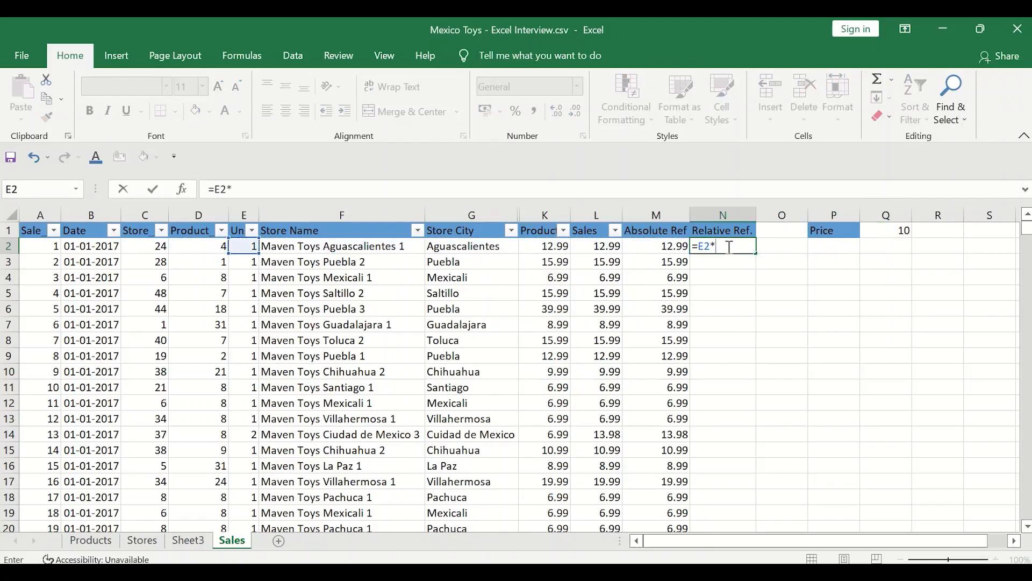
{"action": "type", "text": "*"}
{"action": "left_click", "coordinate": [892, 230]}
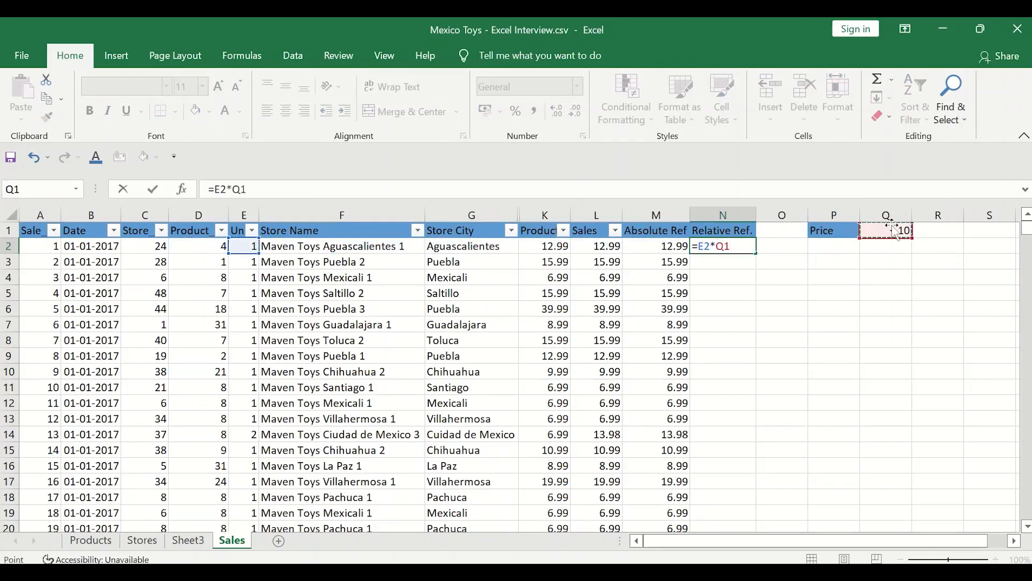
{"action": "key", "text": "Return"}
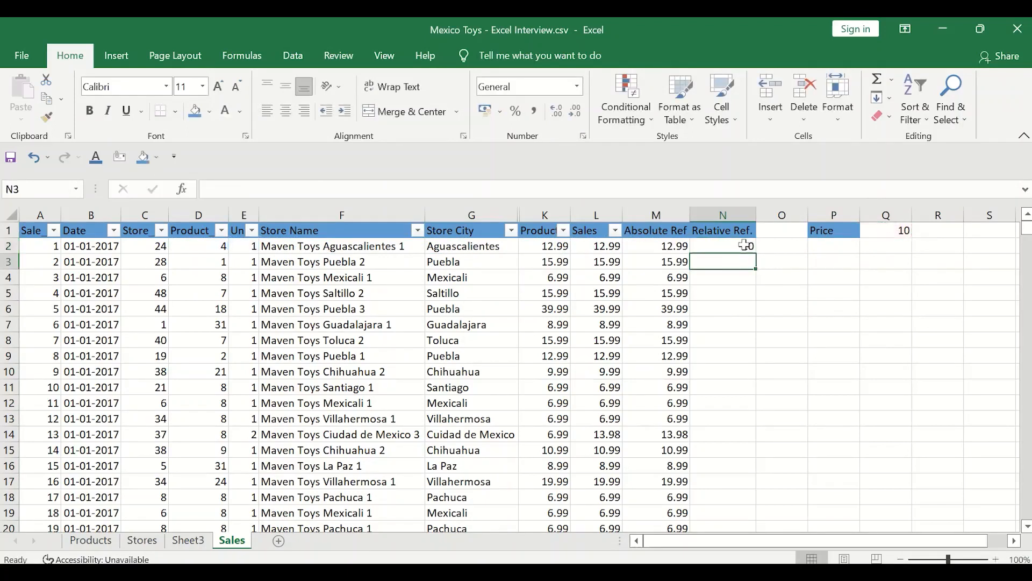
- Fill the N2 formula down through N9 and check which price cells the copies in N3 and N4 reference
{"action": "left_click", "coordinate": [750, 246]}
{"action": "left_click_drag", "start_coordinate": [756, 252], "coordinate": [755, 362]}
{"action": "left_click", "coordinate": [731, 260]}
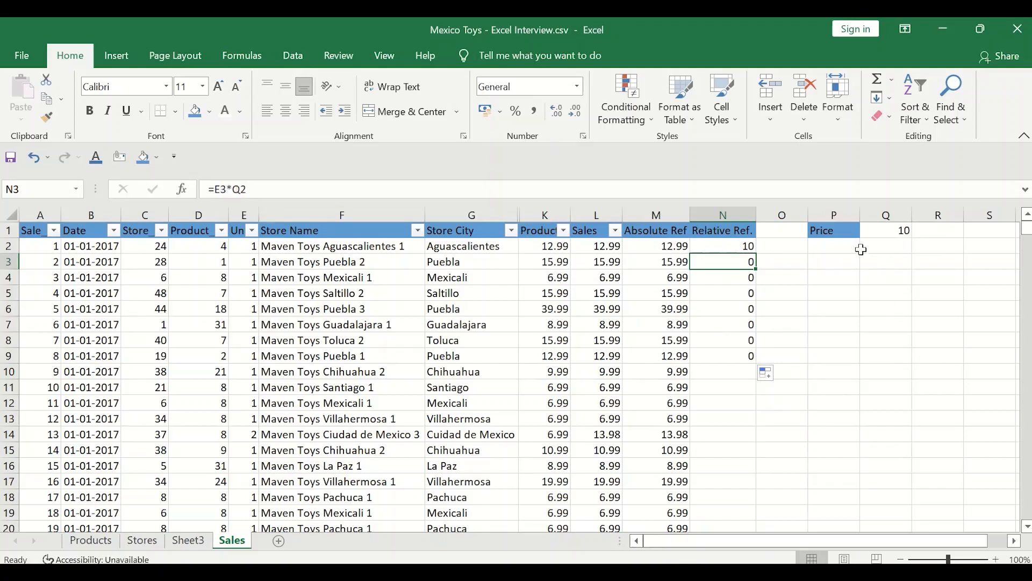
{"action": "left_click", "coordinate": [886, 247]}
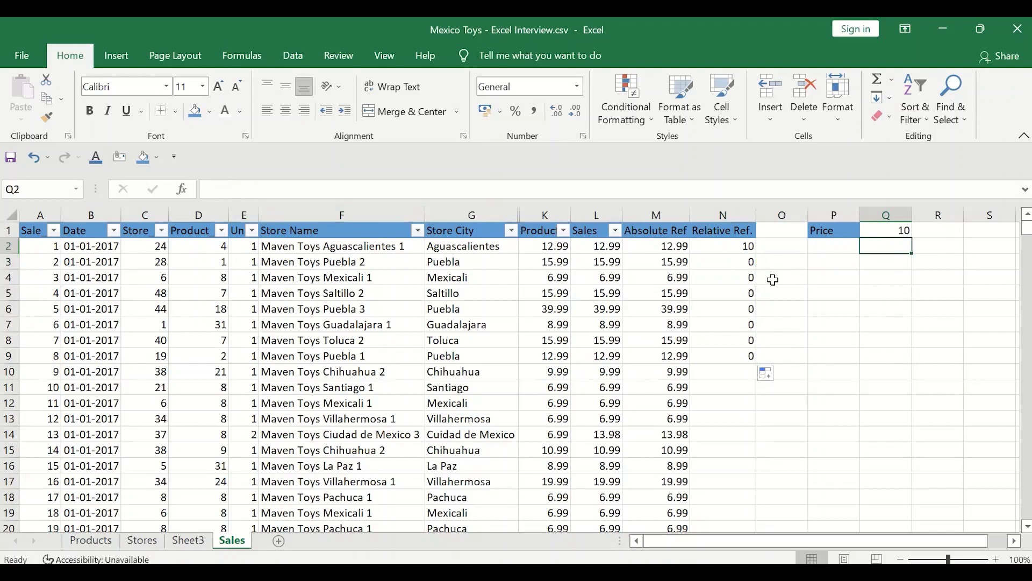
{"action": "left_click", "coordinate": [747, 278]}
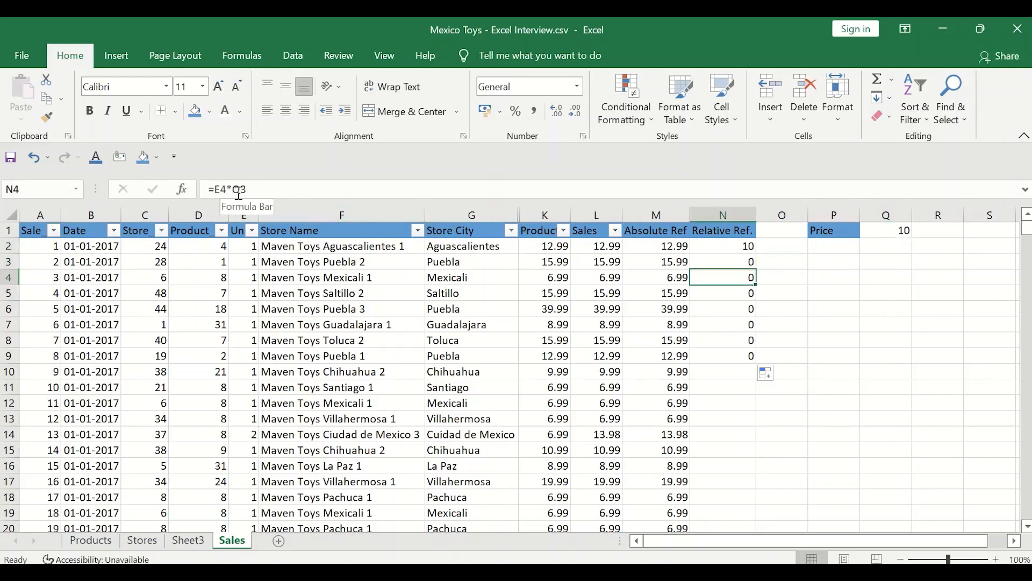
{"action": "left_click", "coordinate": [890, 264]}
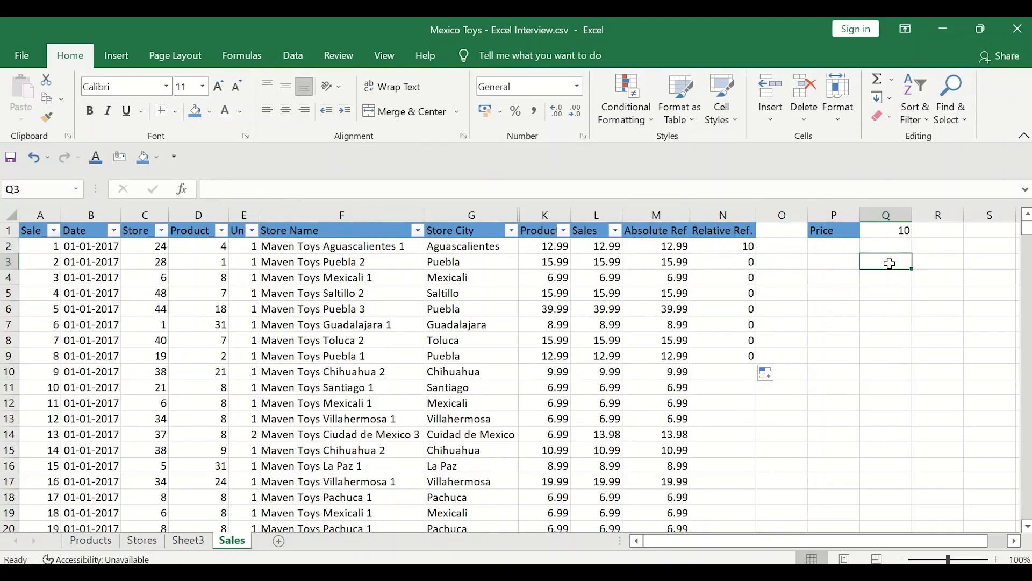
{"action": "left_click", "coordinate": [720, 244]}
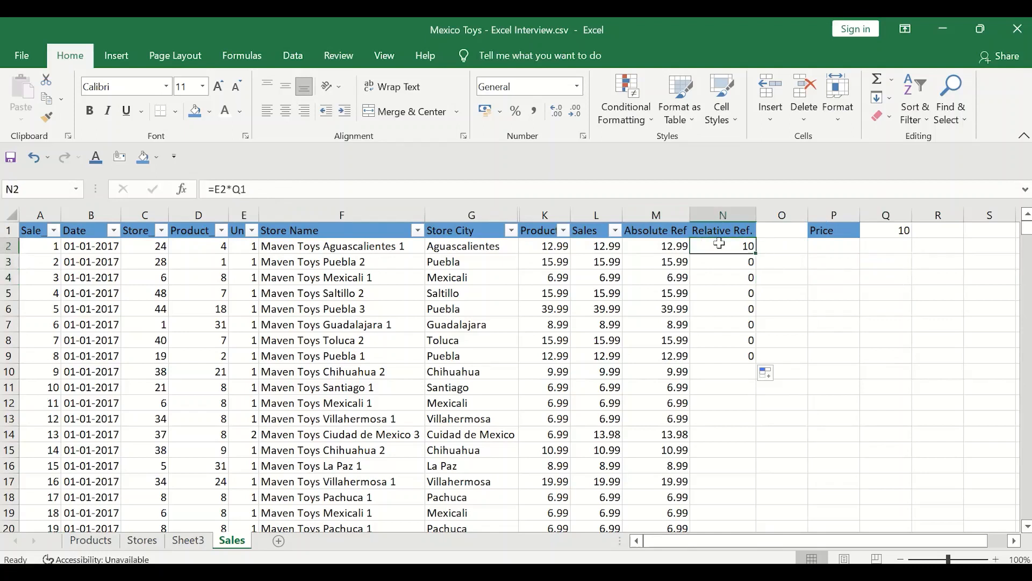
- Clear the copied formulas from N3 through N9, keeping only the formula in N2
{"action": "key", "text": "Down"}
{"action": "key", "text": "ctrl+shift+Down"}
{"action": "key", "text": "Delete"}
{"action": "left_click", "coordinate": [720, 245]}
- Make the price cell reference in N2 absolute so that the formula reads =E2*$Q$1
{"action": "key", "text": "Up"}
{"action": "key", "text": "Right"}
{"action": "key", "text": "Right"}
{"action": "key", "text": "Right"}
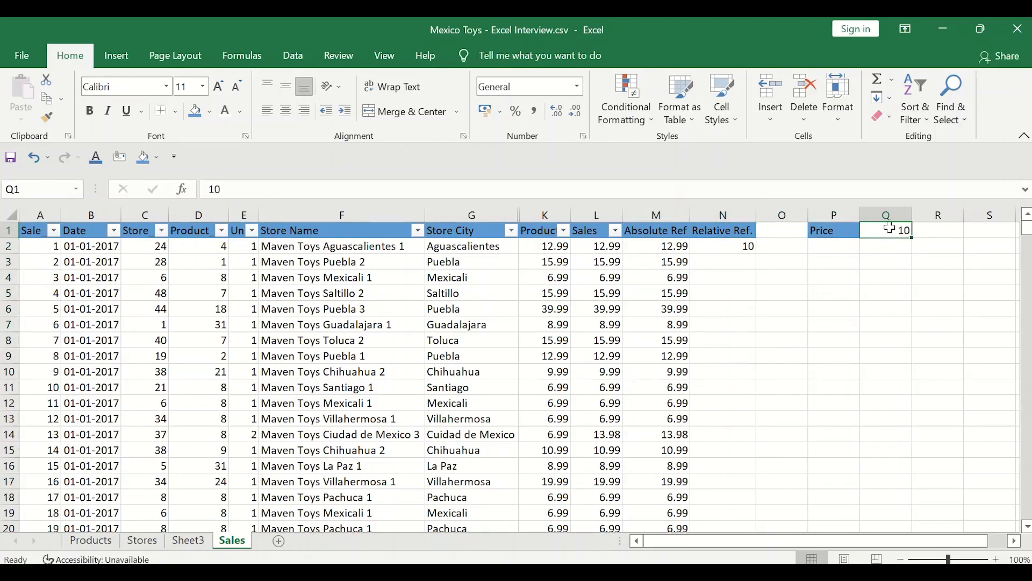
{"action": "left_click_drag", "start_coordinate": [657, 263], "coordinate": [657, 466]}
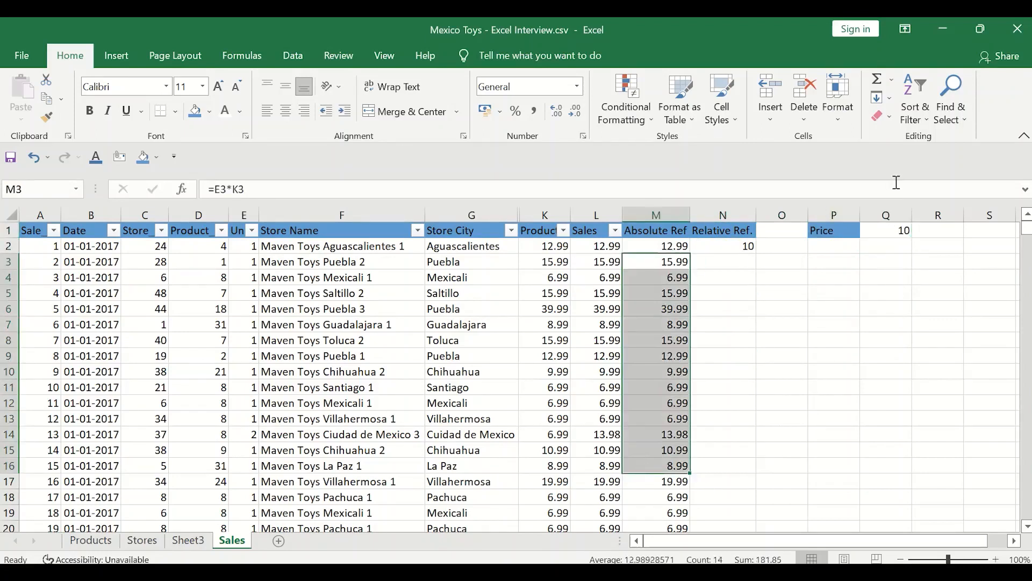
{"action": "left_click", "coordinate": [899, 230]}
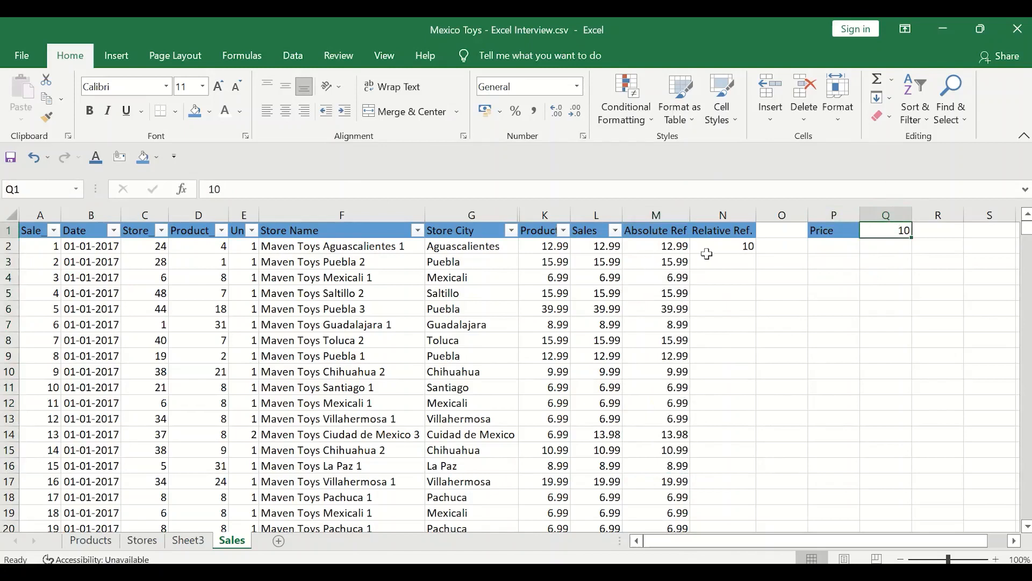
{"action": "left_click", "coordinate": [707, 251]}
{"action": "left_click", "coordinate": [246, 192]}
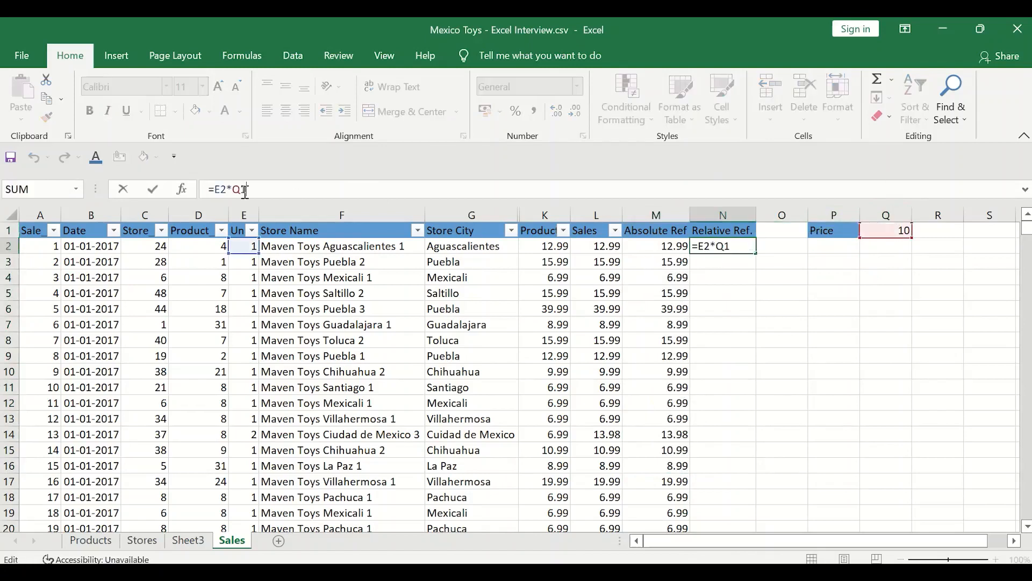
{"action": "key", "text": "Left"}
{"action": "key", "text": "F4"}
{"action": "left_click", "coordinate": [238, 191]}
{"action": "key", "text": "Escape"}
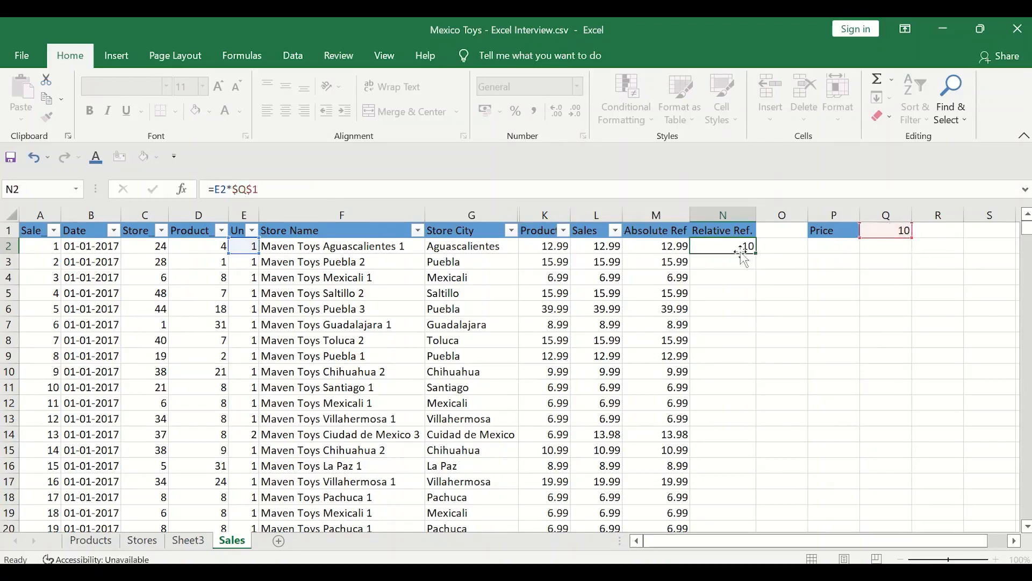
- Enter =E2*$Q$1 in N2 with the price reference locked, and fill the formula down through N9
{"action": "left_click", "coordinate": [245, 189]}
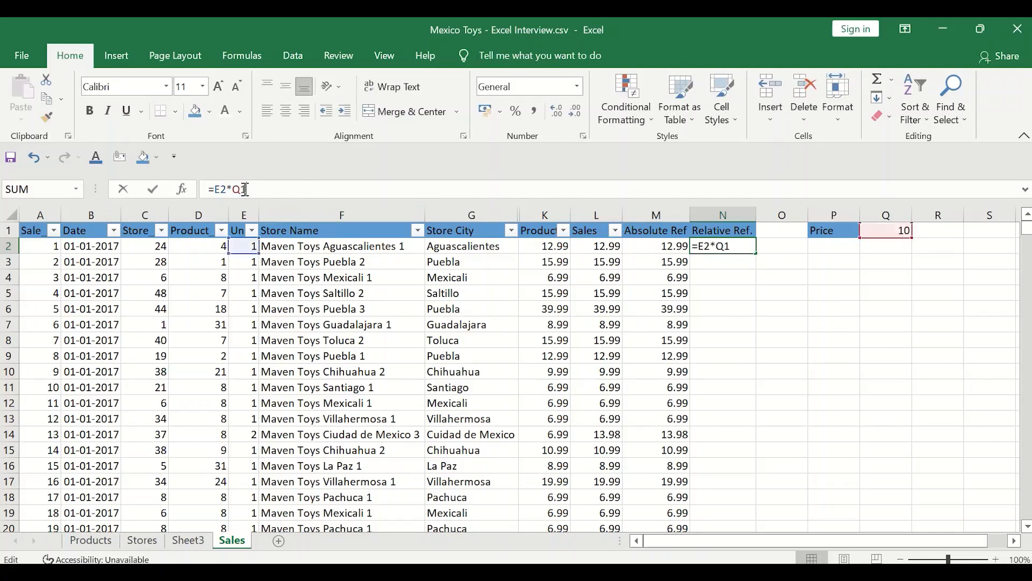
{"action": "key", "text": "F4"}
{"action": "key", "text": "Return"}
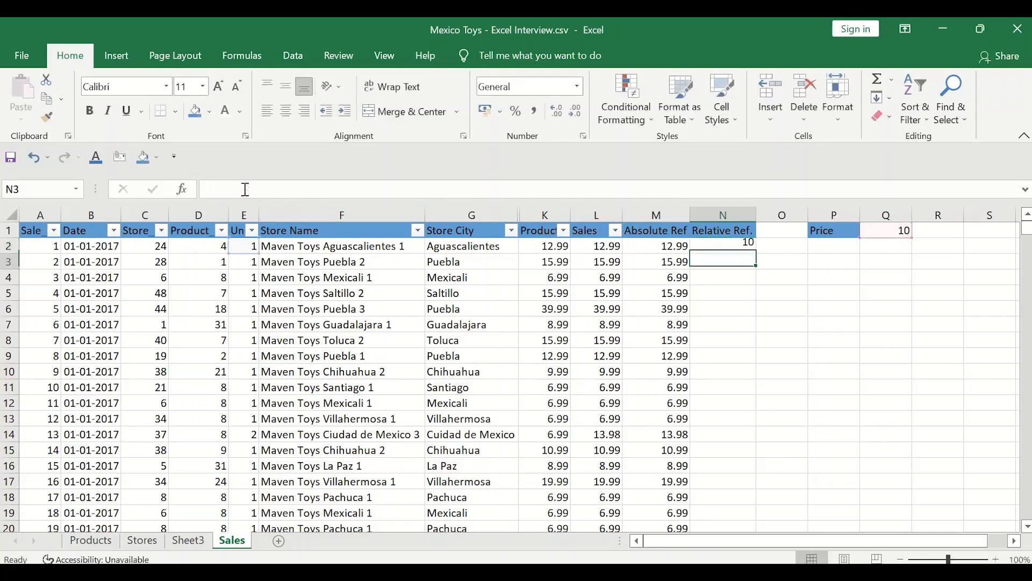
{"action": "key", "text": "Up"}
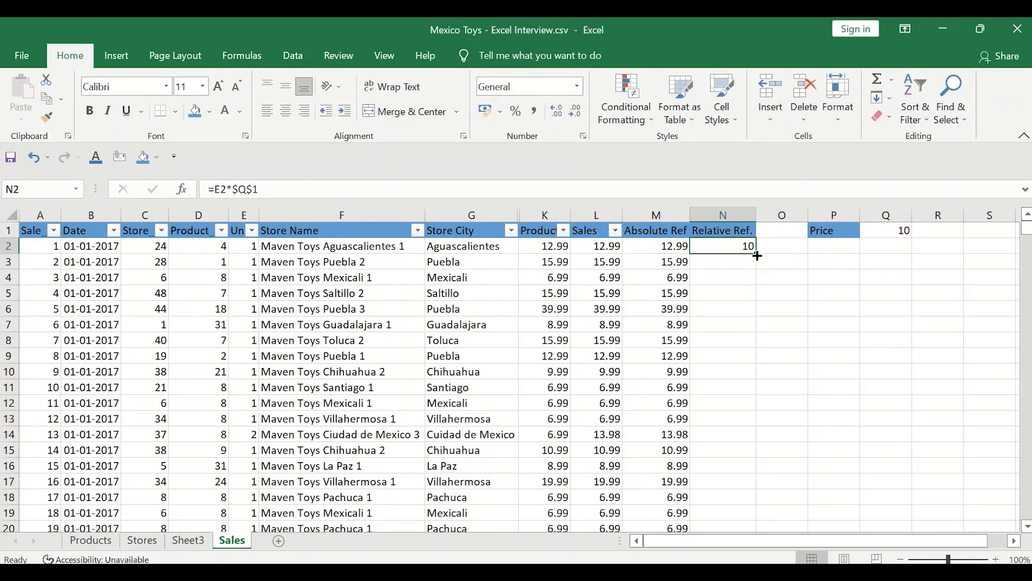
{"action": "left_click_drag", "start_coordinate": [758, 256], "coordinate": [753, 365]}
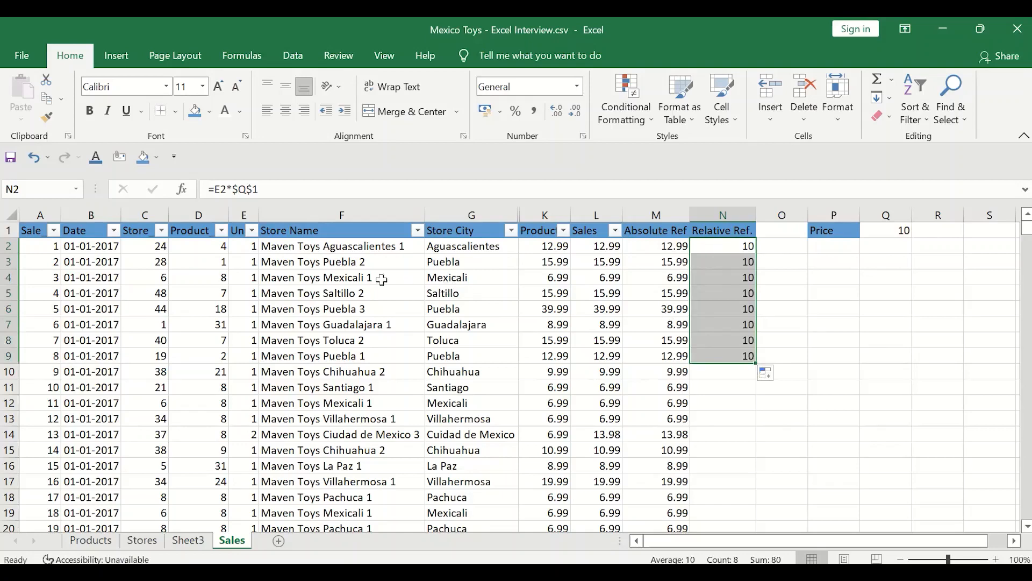
- Check the unit and price cell references in the copied formulas from N4 through N9, and select the Relative Ref. column
{"action": "left_click", "coordinate": [244, 215]}
{"action": "left_click", "coordinate": [718, 278]}
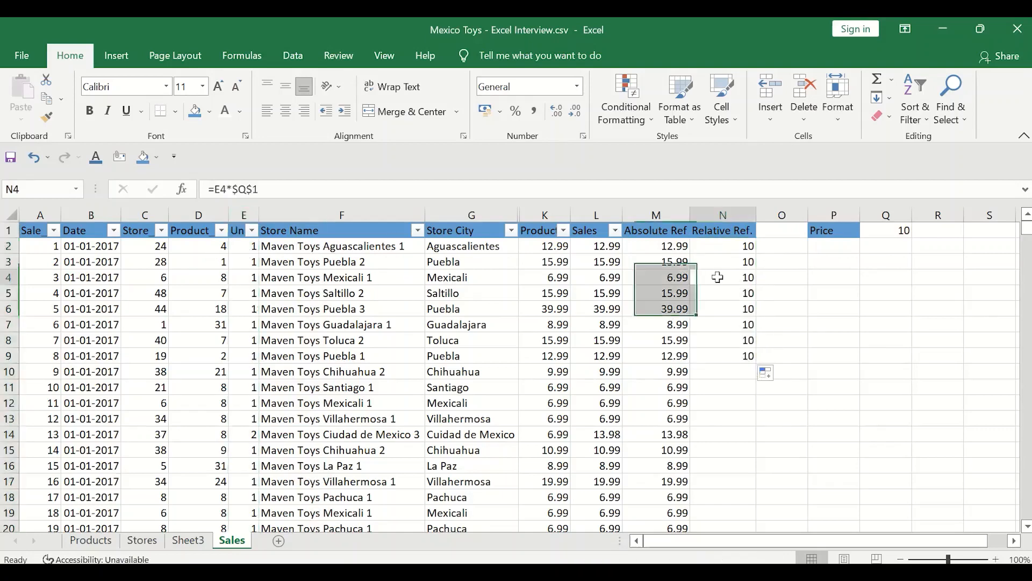
{"action": "left_click_drag", "start_coordinate": [261, 189], "coordinate": [237, 191]}
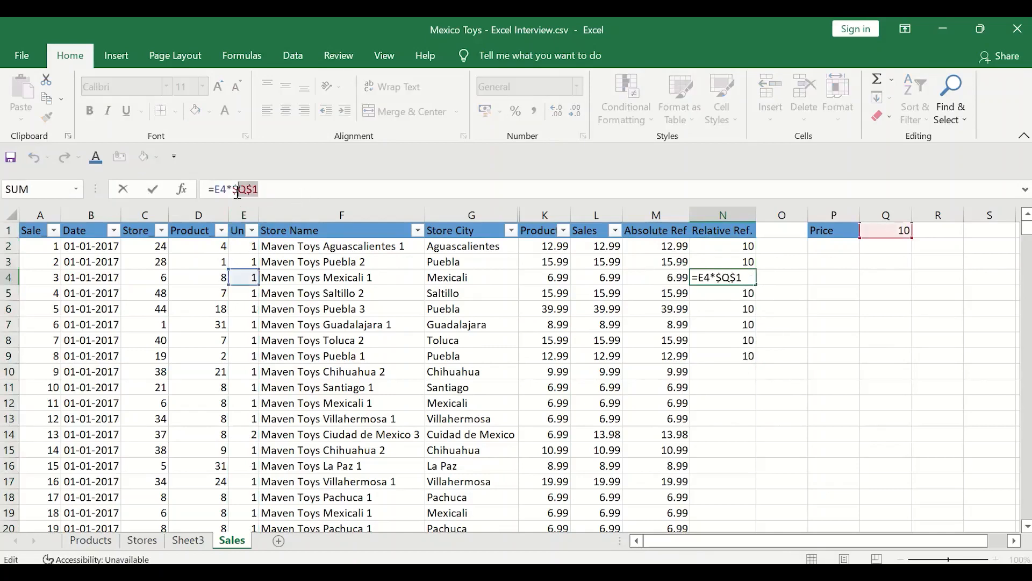
{"action": "key", "text": "Escape"}
{"action": "key", "text": "Down"}
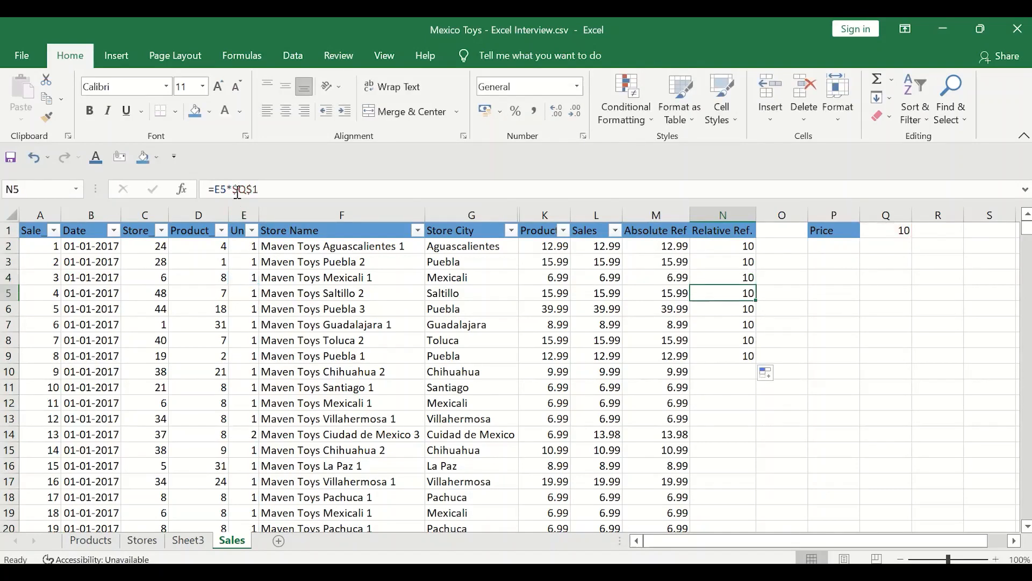
{"action": "key", "text": "Down"}
{"action": "key", "text": "Down"}
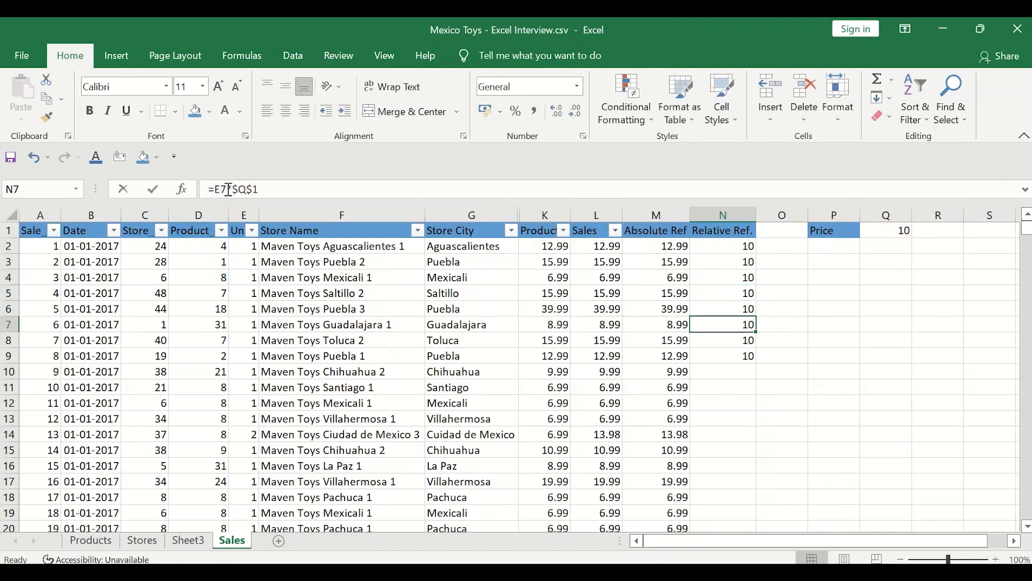
{"action": "left_click", "coordinate": [231, 190]}
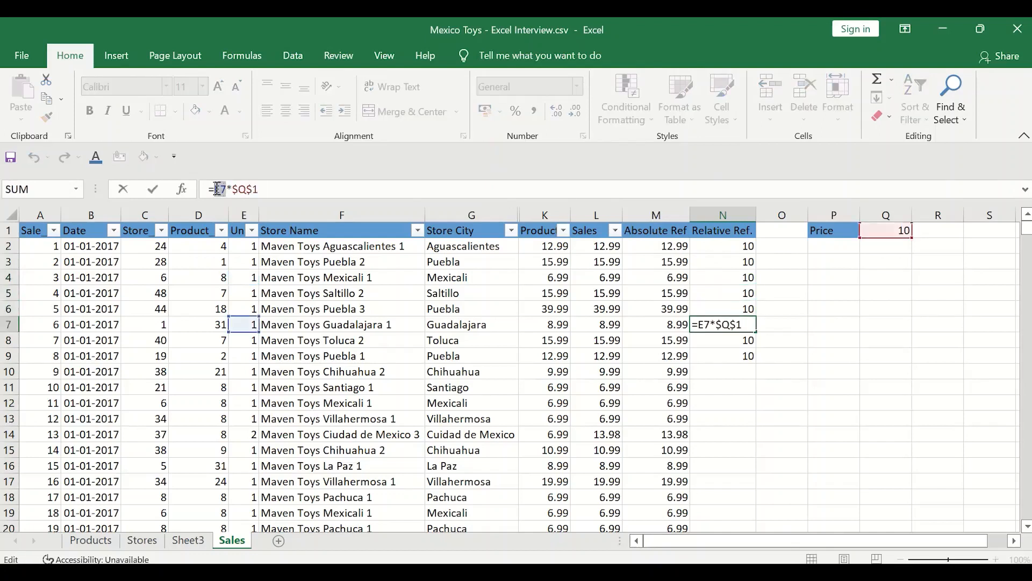
{"action": "key", "text": "End"}
{"action": "key", "text": "ctrl+Return"}
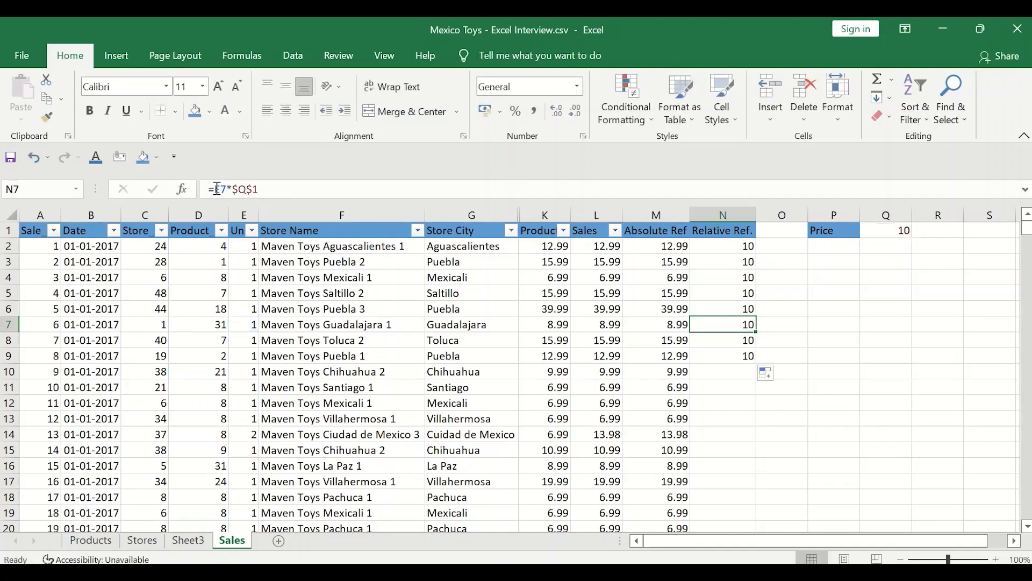
{"action": "key", "text": "Down"}
{"action": "key", "text": "Down"}
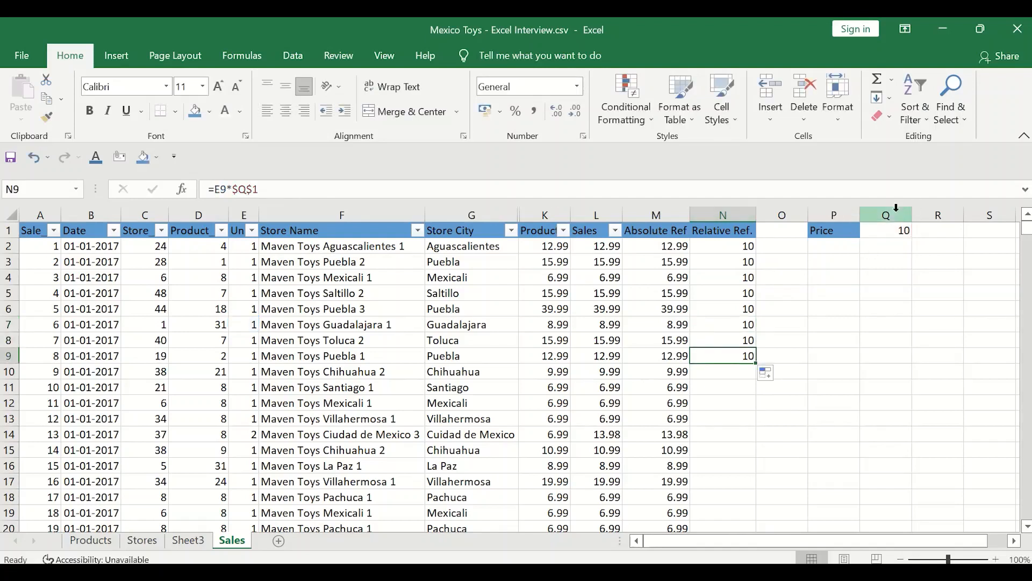
{"action": "left_click", "coordinate": [734, 209]}
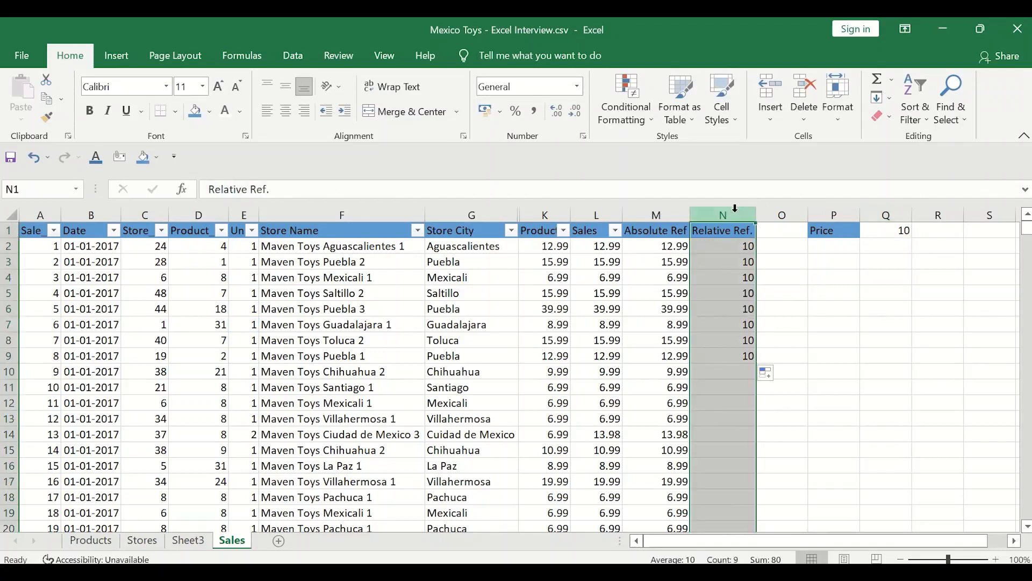